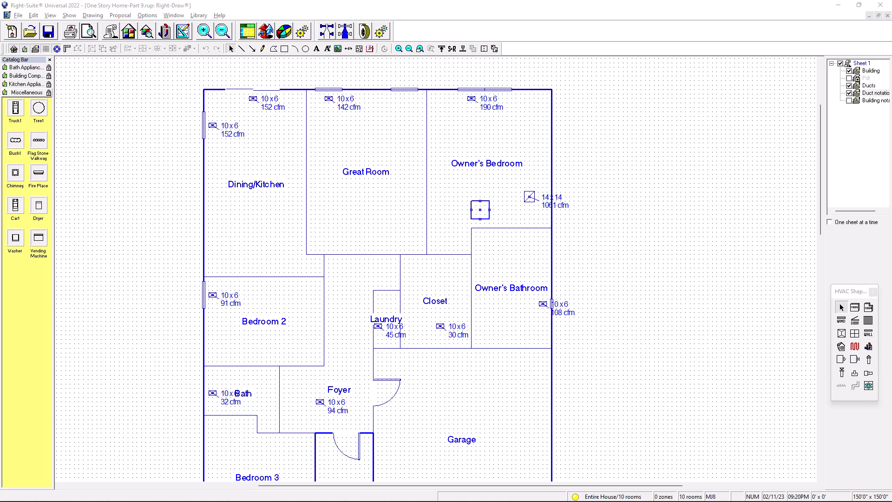
Examine the Manual D-1.png chart of supply and return duct velocities, and put the picture away.
left_click_drag(891, 253, 359, 112)
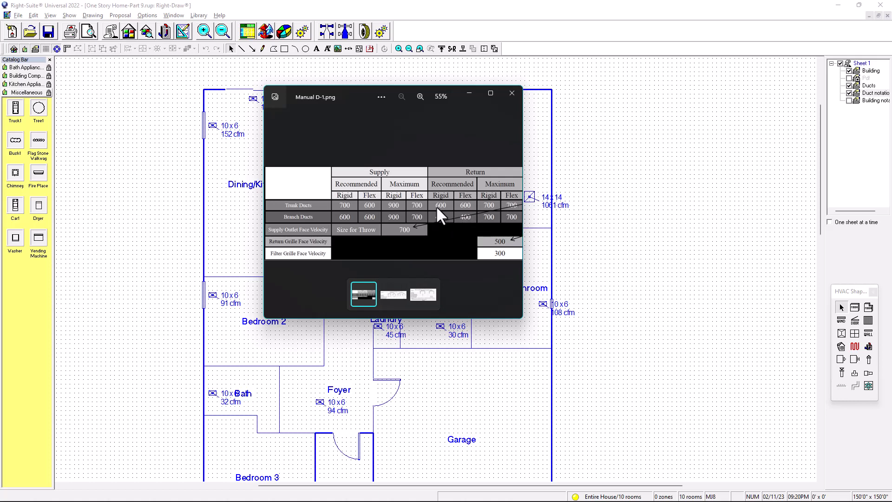
left_click(649, 134)
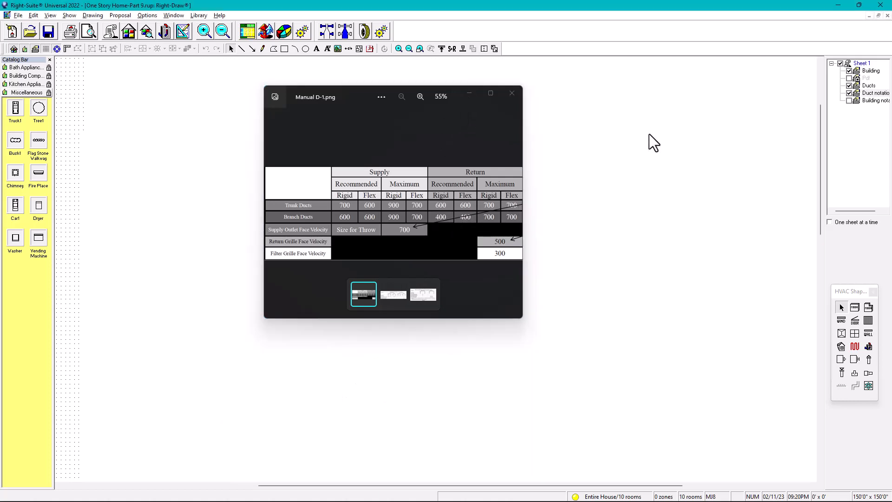
left_click(460, 93)
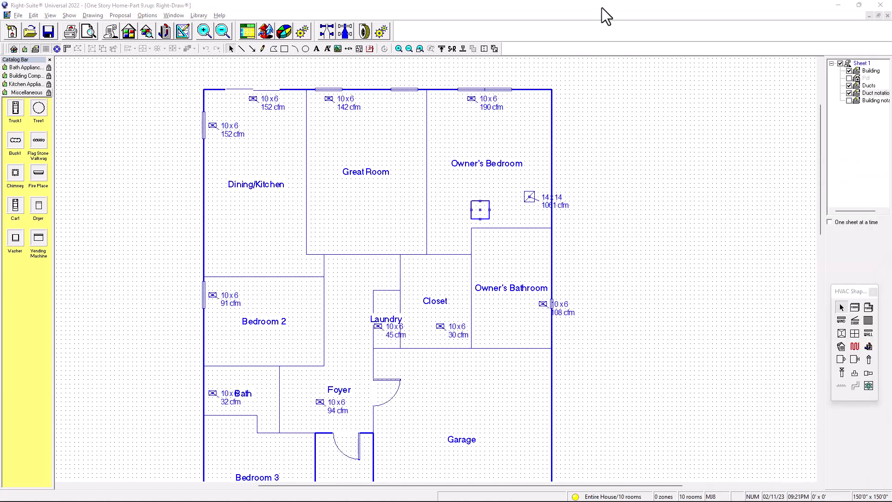
Hide the Right-D toolbar and show it again, leaving the other toolbars as they are.
left_click(51, 14)
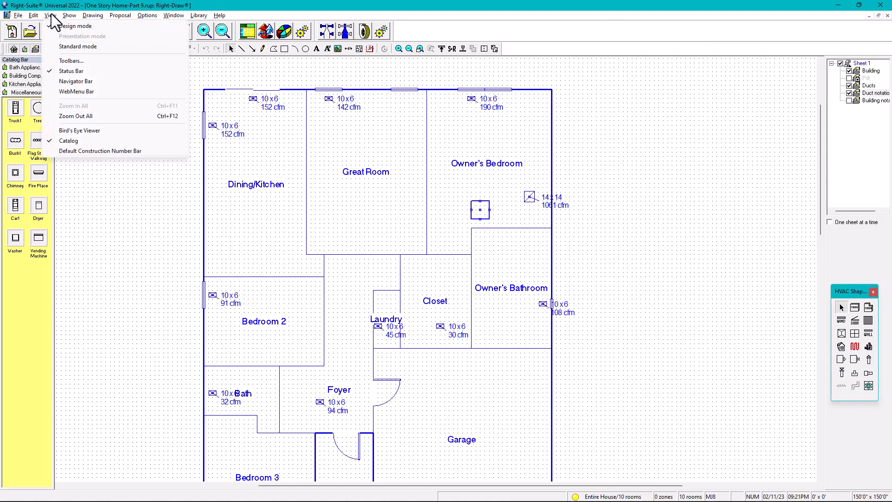
left_click(69, 60)
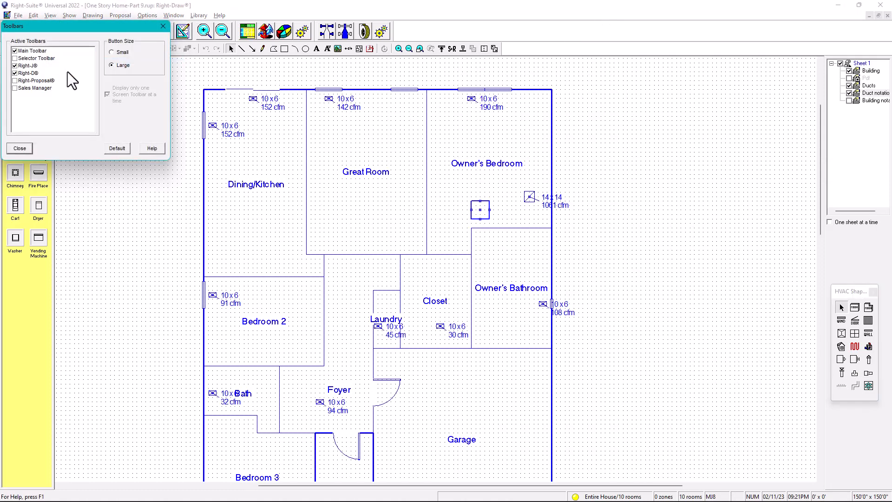
left_click(15, 74)
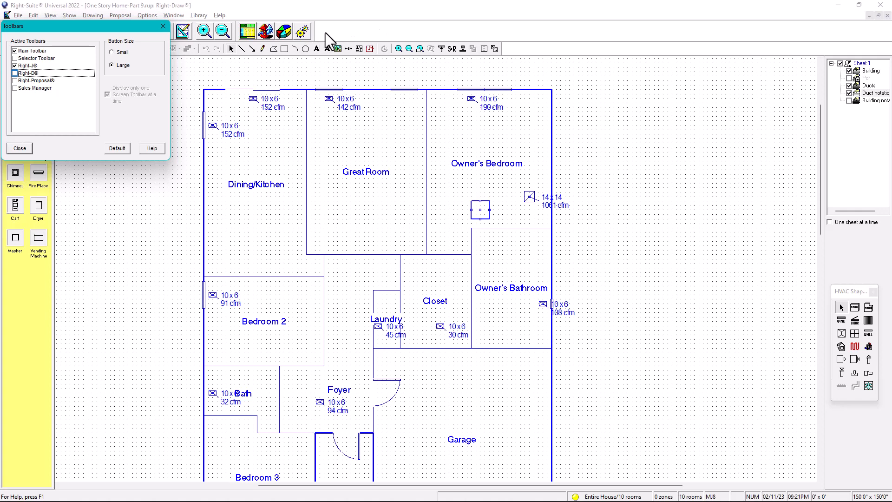
left_click(15, 73)
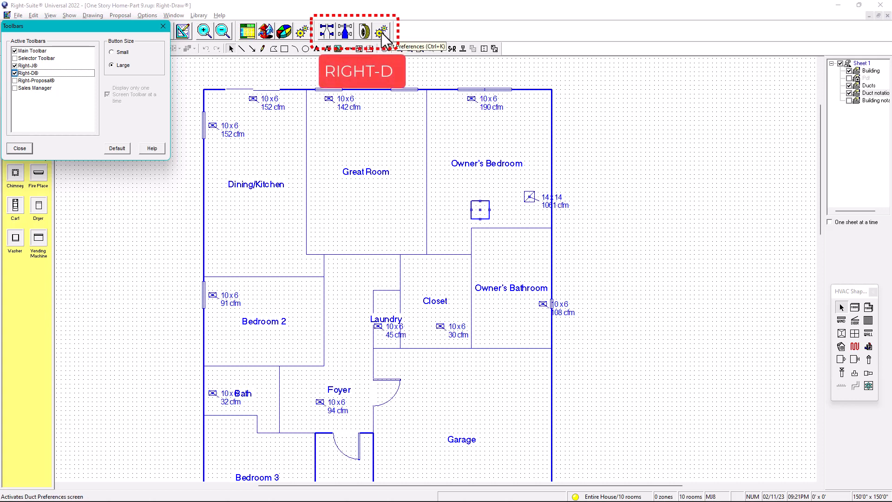
left_click(163, 26)
Review the Supply Branches worksheet and the Trunks and Return Branches worksheet for the entire house.
left_click(328, 29)
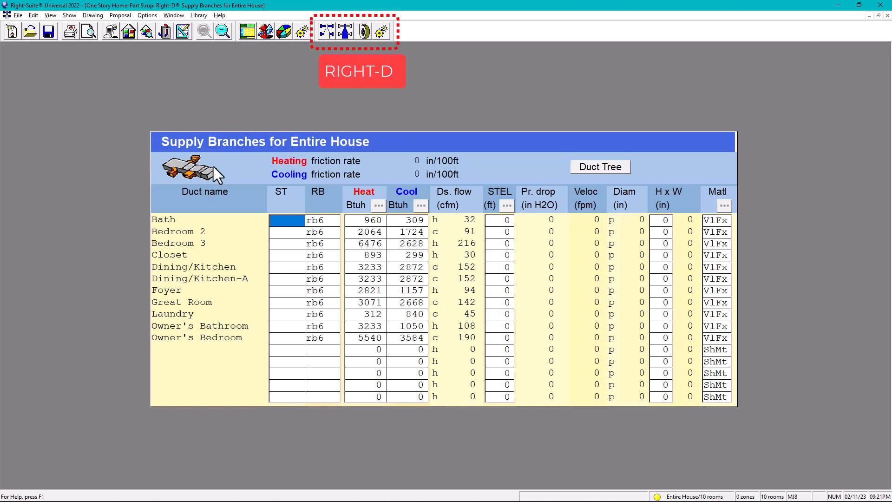
left_click(345, 30)
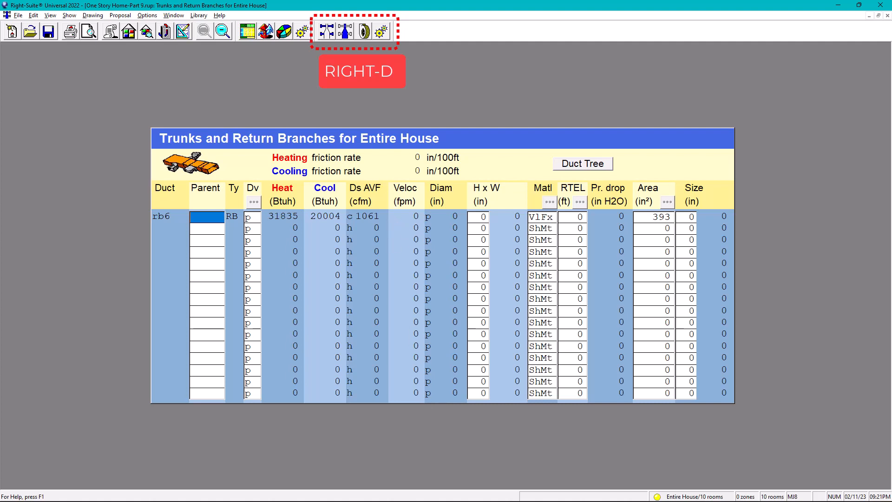
left_click_drag(891, 316, 388, 124)
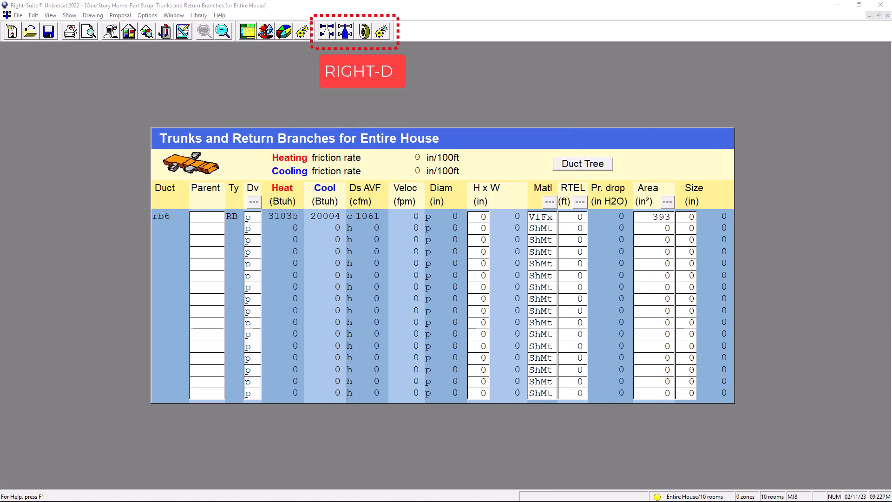
Go through the Right-D screens for supply branches, trunks, static pressure and duct preferences, finishing on Static Pressure.
left_click(328, 33)
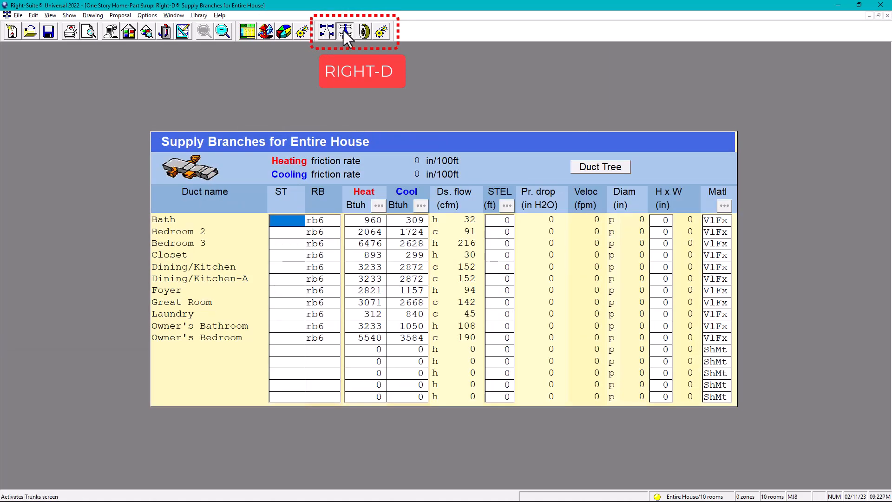
left_click(345, 32)
left_click(365, 32)
left_click(383, 31)
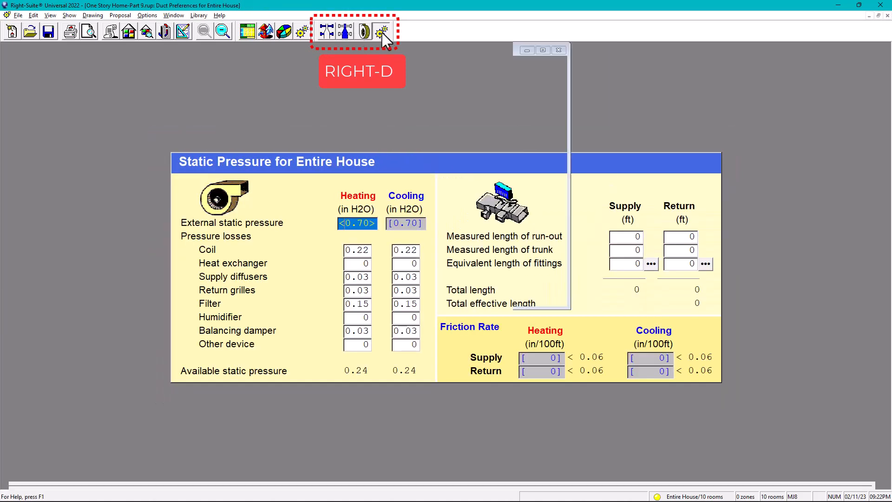
left_click(325, 34)
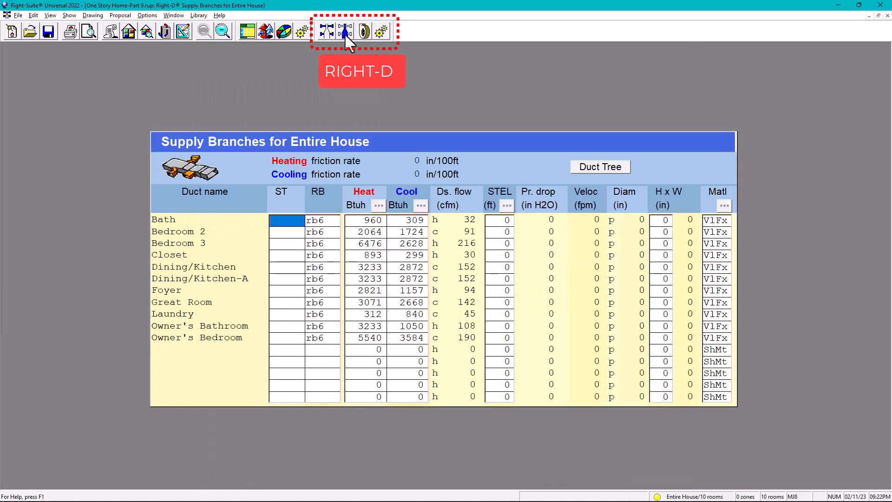
left_click(345, 34)
left_click(364, 31)
left_click(382, 32)
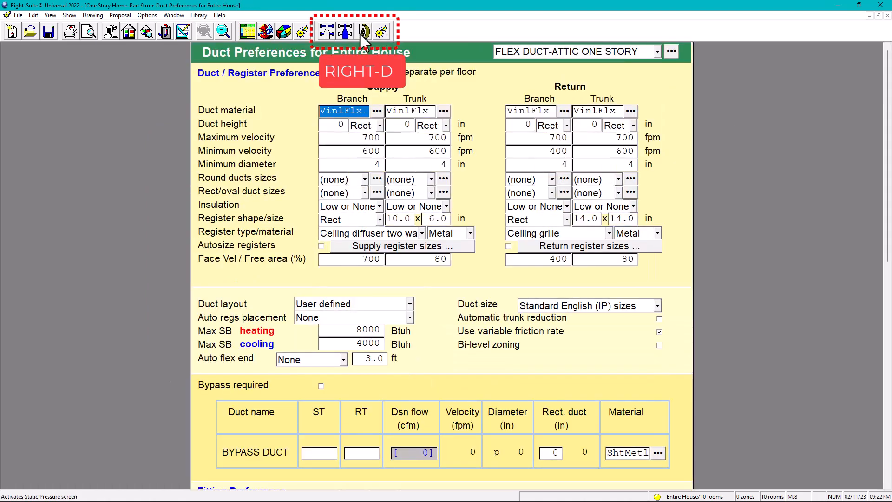
left_click(363, 30)
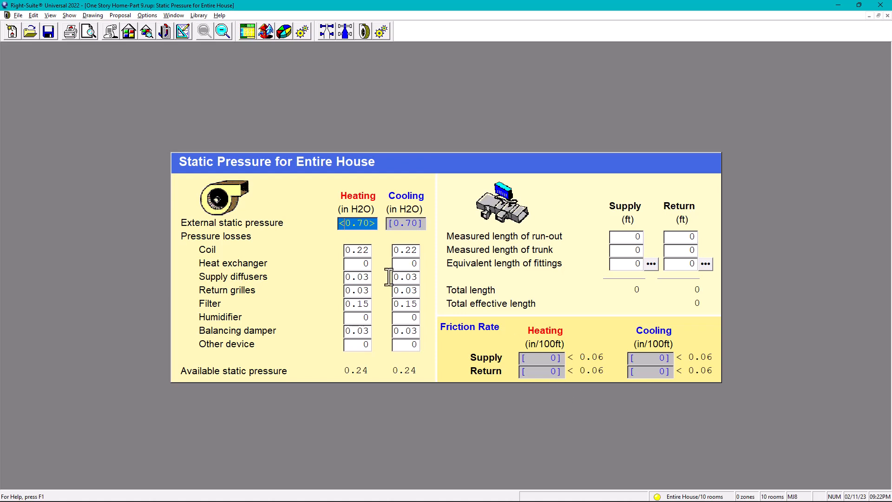
Return to the floor plan drawing and switch the Ducts layer off and on again to check its contents.
left_click(182, 32)
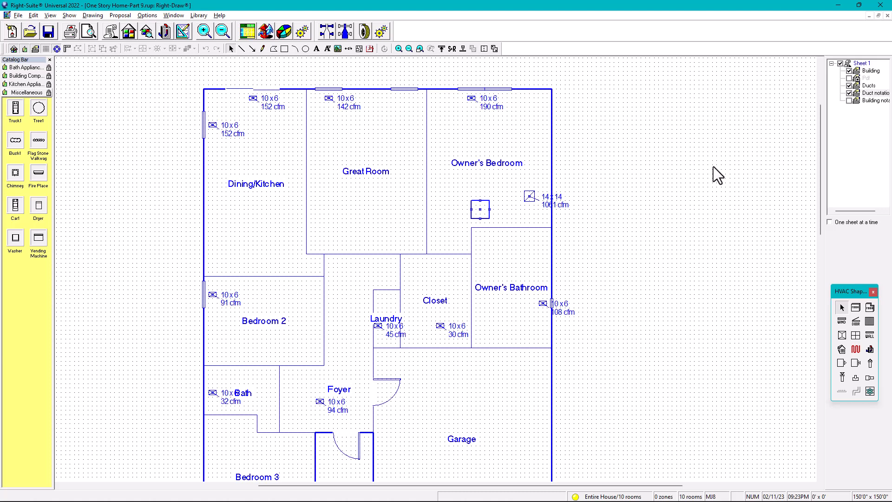
left_click(849, 87)
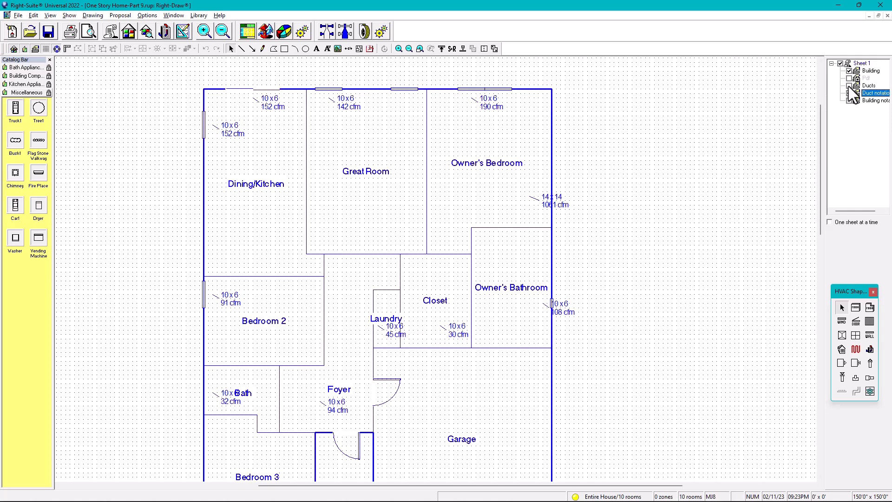
left_click(850, 86)
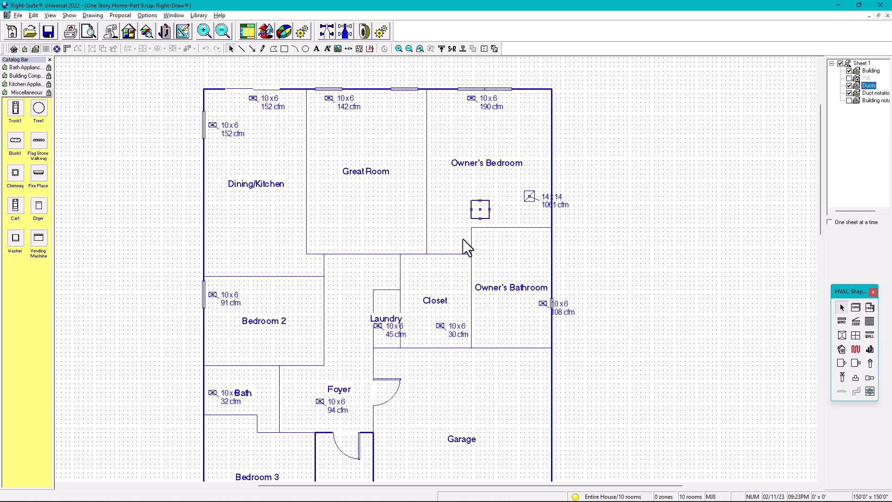
Move the 2'0" x 2'0" equipment square from the Owner's Bedroom into the closet above the Laundry, using the temporarily shown Pdf layer as reference.
scroll(470, 204, "up", 2)
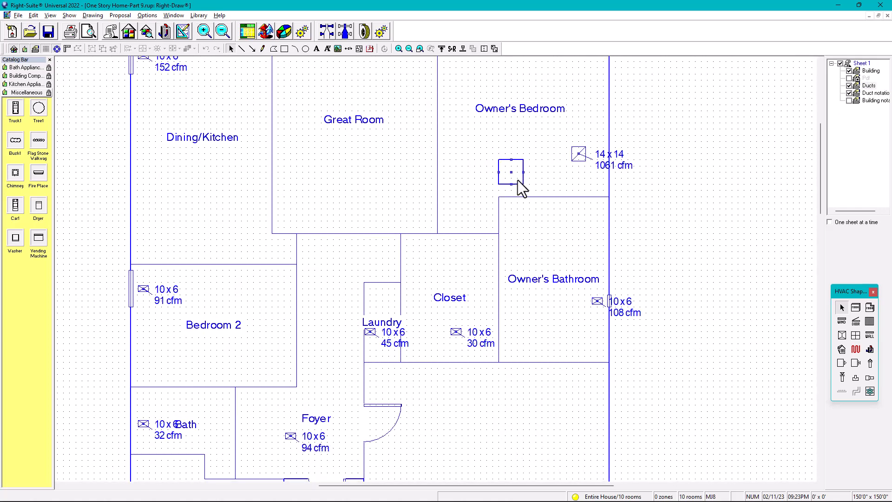
left_click(489, 195)
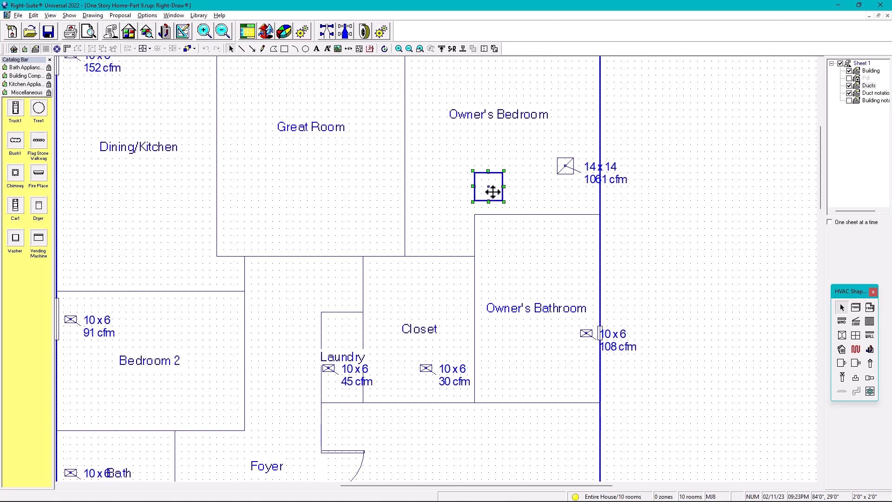
scroll(478, 241, "down", 4)
mouse_move(478, 241)
middle_mouse_down()
mouse_move(526, 238)
mouse_move(510, 256)
mouse_move(491, 241)
mouse_move(505, 226)
middle_mouse_up()
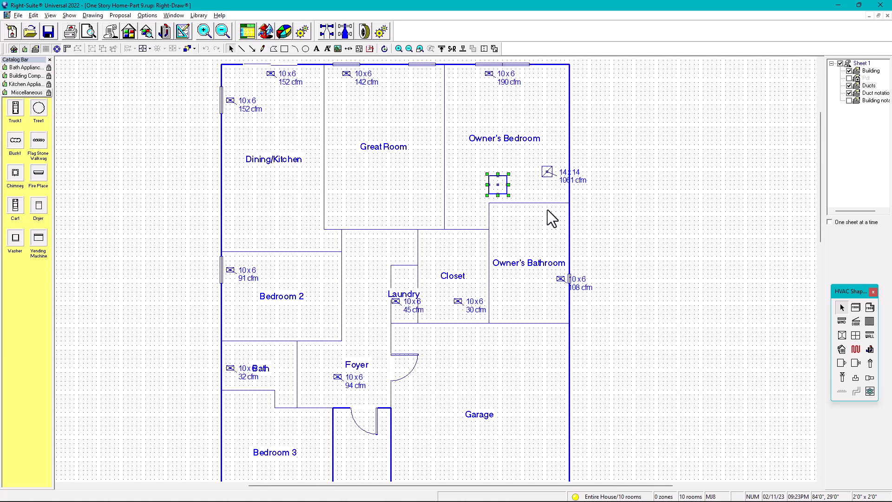
left_click(849, 78)
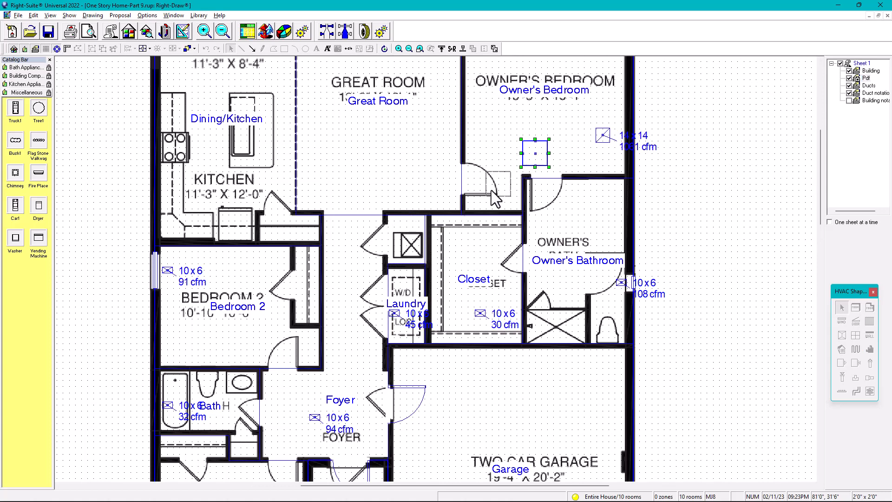
left_click(405, 251)
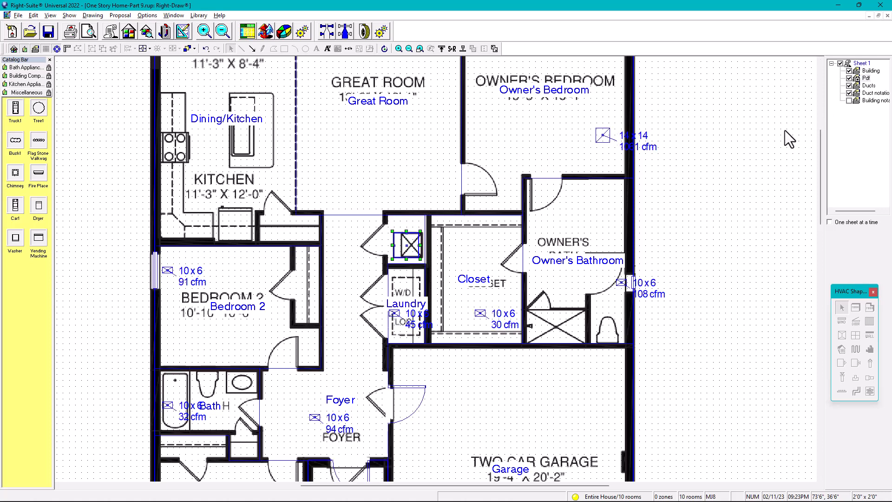
left_click(850, 78)
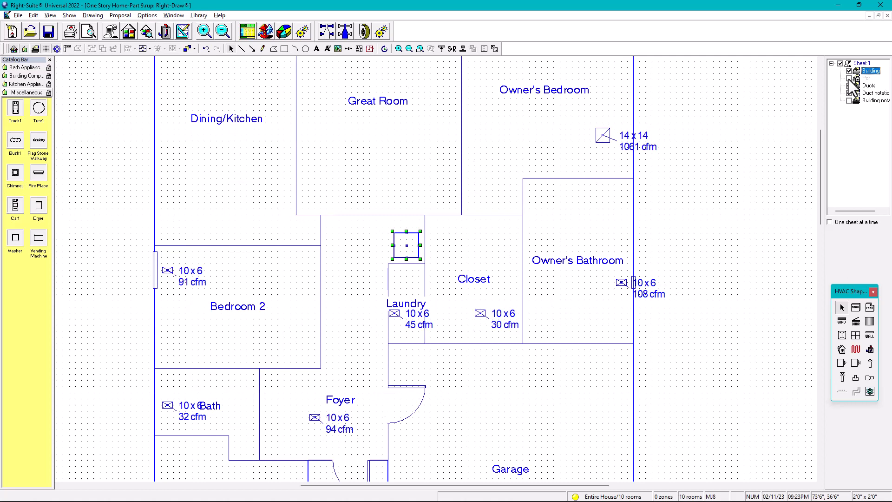
left_click(746, 267)
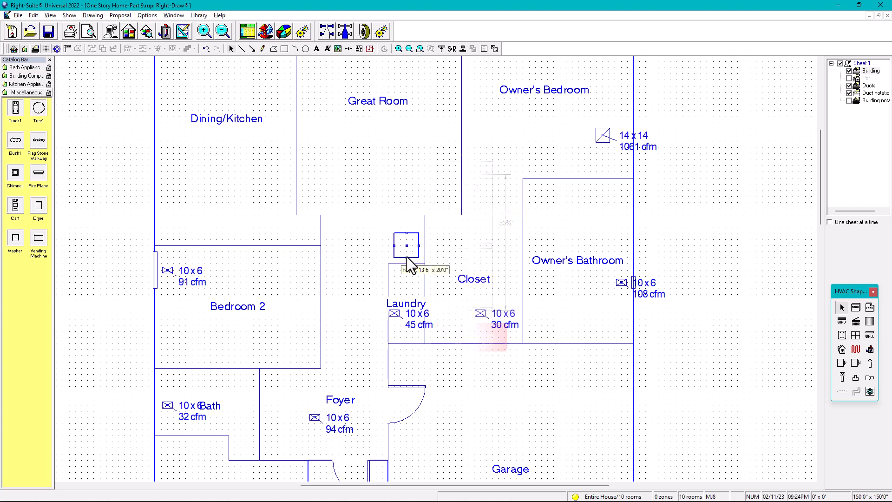
Examine the positions of the supply registers, return grille and equipment throughout the floor plan.
scroll(457, 264, "down", 2)
middle_click_drag(456, 264, 479, 364)
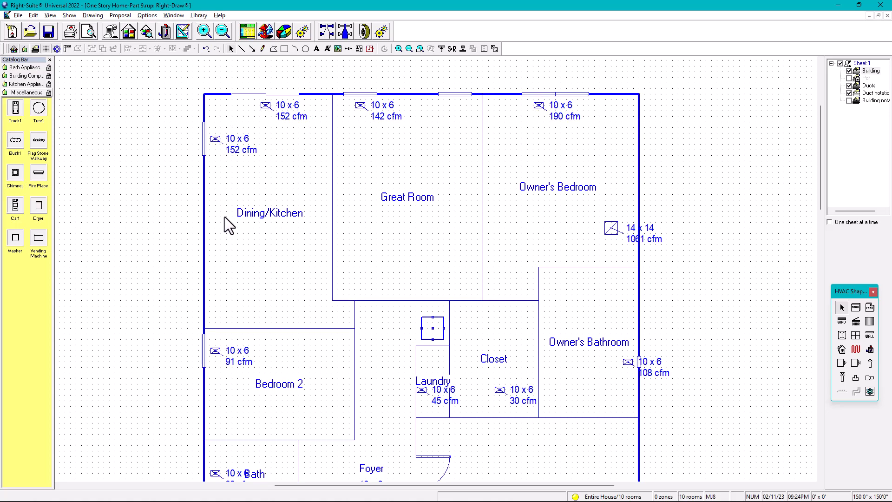
middle_click_drag(251, 337, 300, 167)
scroll(306, 328, "down", 3)
middle_click_drag(296, 318, 278, 316)
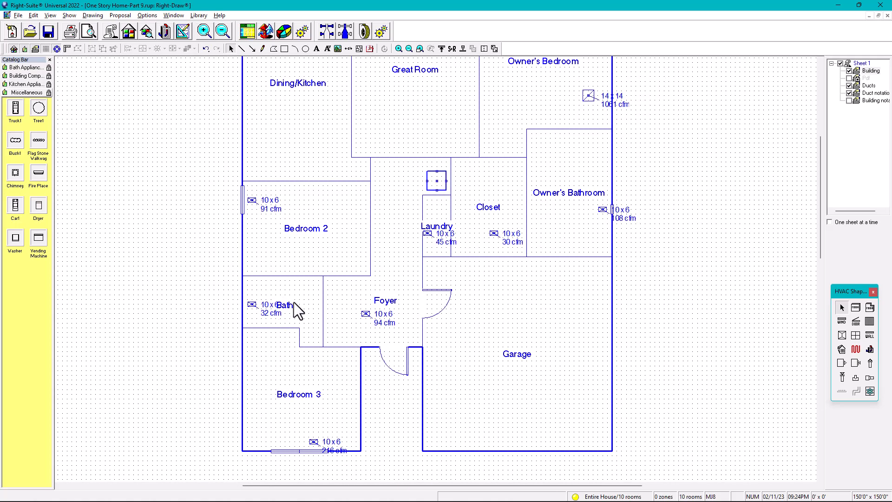
middle_click_drag(446, 275, 434, 313)
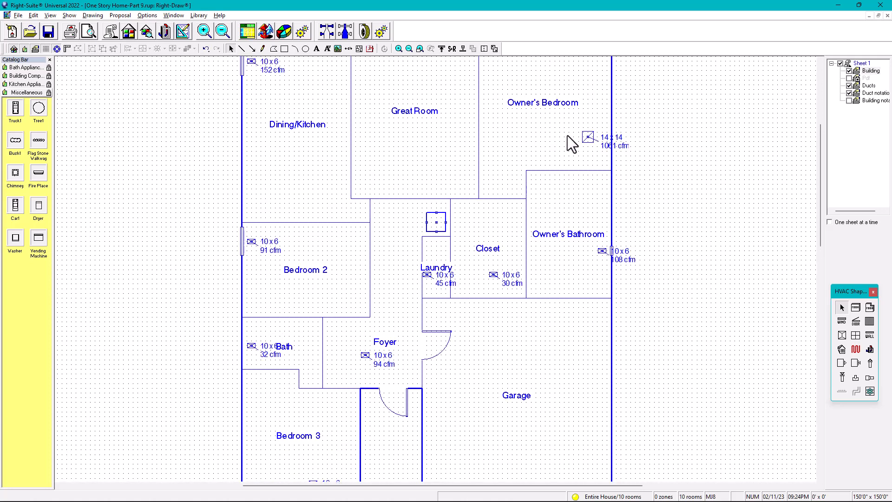
left_click(429, 230)
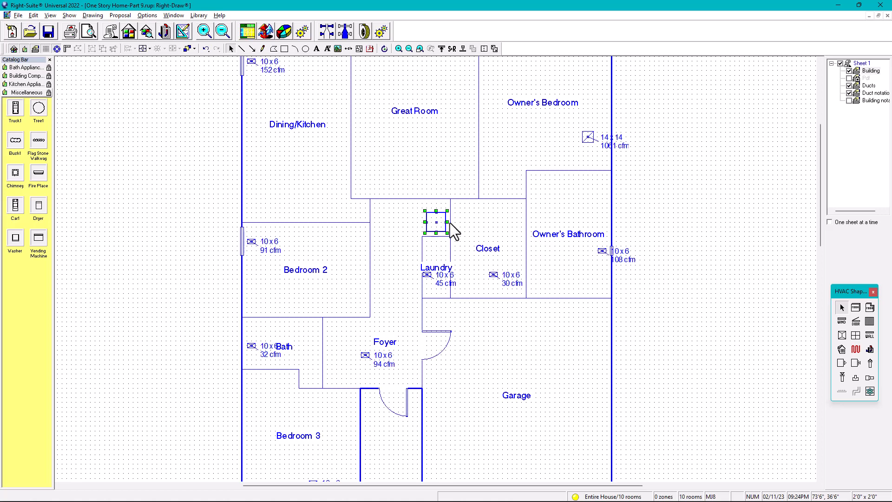
left_click(713, 174)
scroll(697, 179, "up", 2)
middle_click_drag(651, 221, 653, 268)
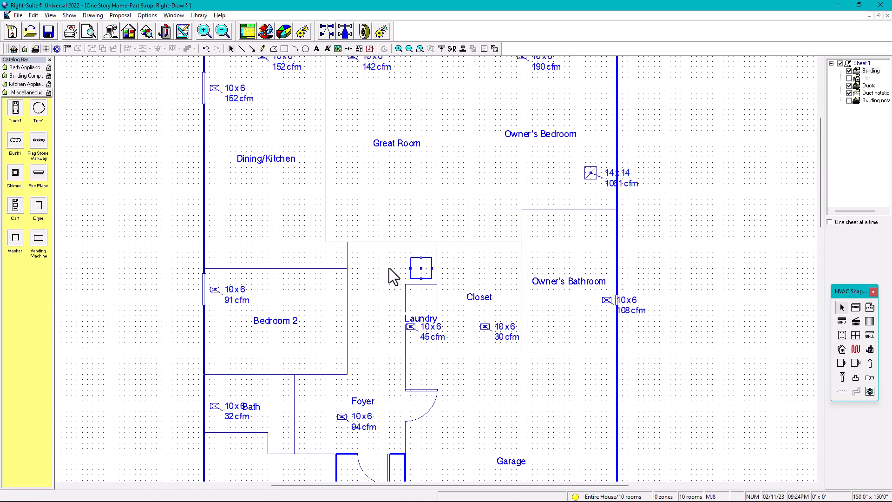
Move the 14 x 14 return grille within the Owner's Bedroom close to the Great Room wall, at about 80'5", 30'5".
left_click(422, 264)
left_click(591, 176)
middle_click_drag(590, 176, 580, 223)
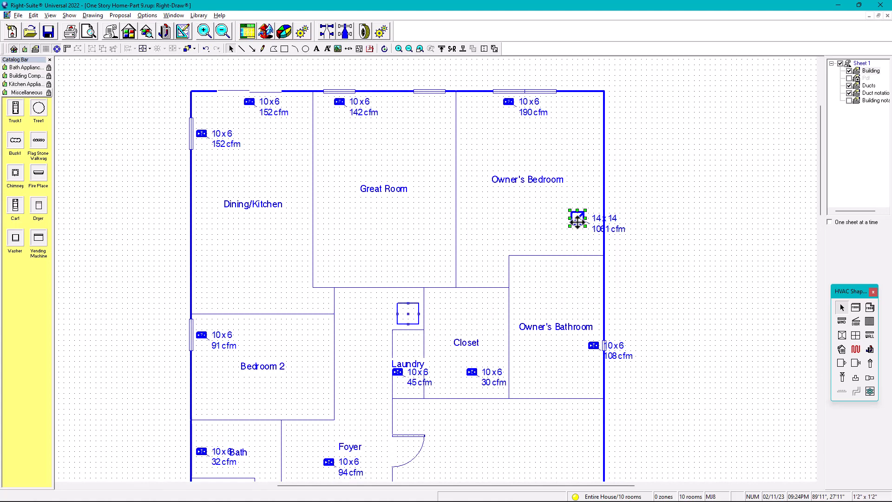
left_click_drag(579, 222, 477, 247)
scroll(477, 246, "up", 1)
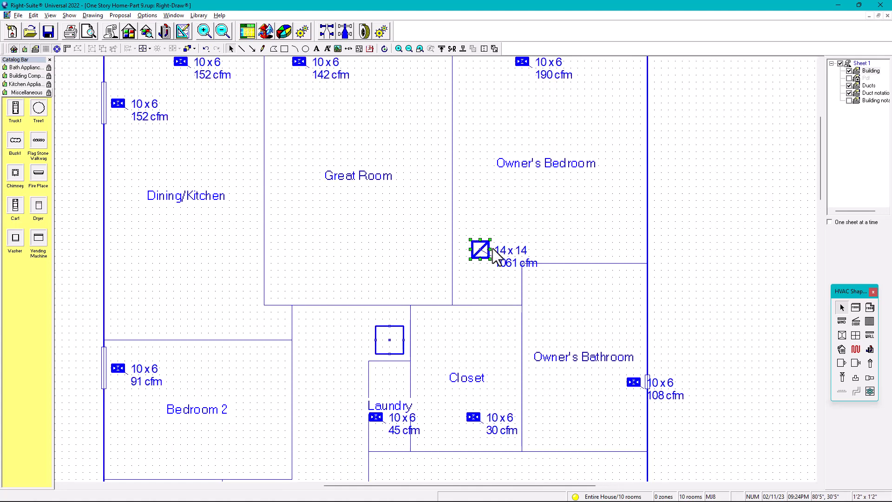
scroll(495, 242, "down", 1)
middle_click_drag(501, 237, 517, 265)
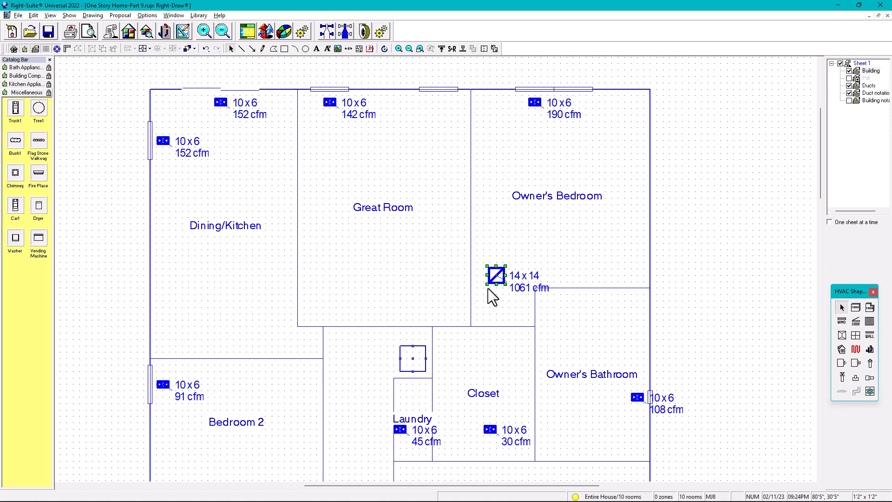
middle_click_drag(504, 278, 549, 216)
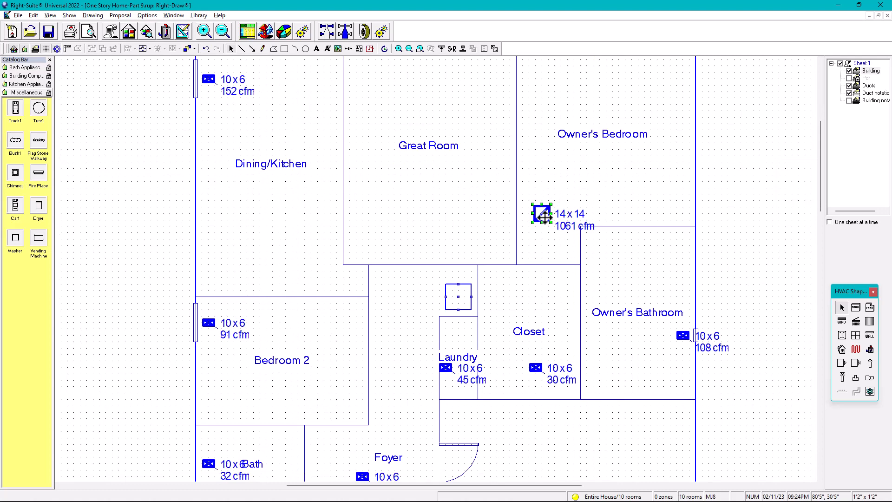
Move the 14 x 14 return grille from the Owner's Bedroom to the equipment closet's doorway, using the temporarily shown Pdf layer as reference.
left_click(851, 78)
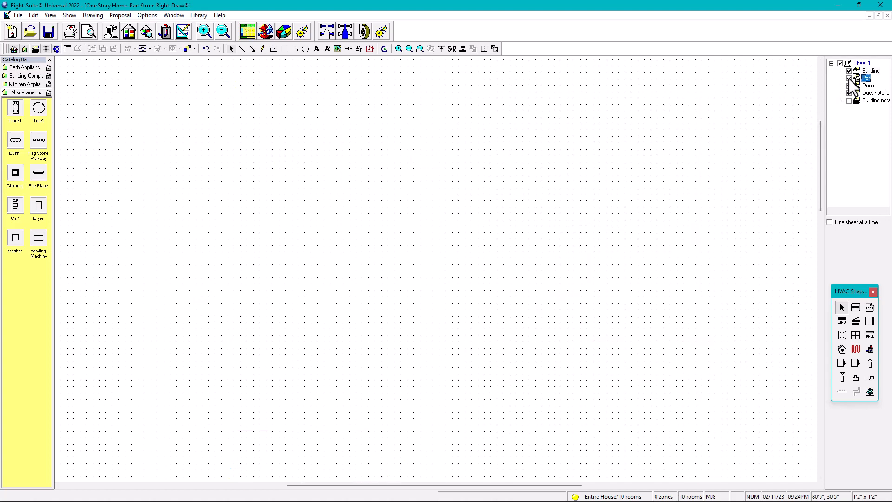
middle_click_drag(475, 286, 496, 218)
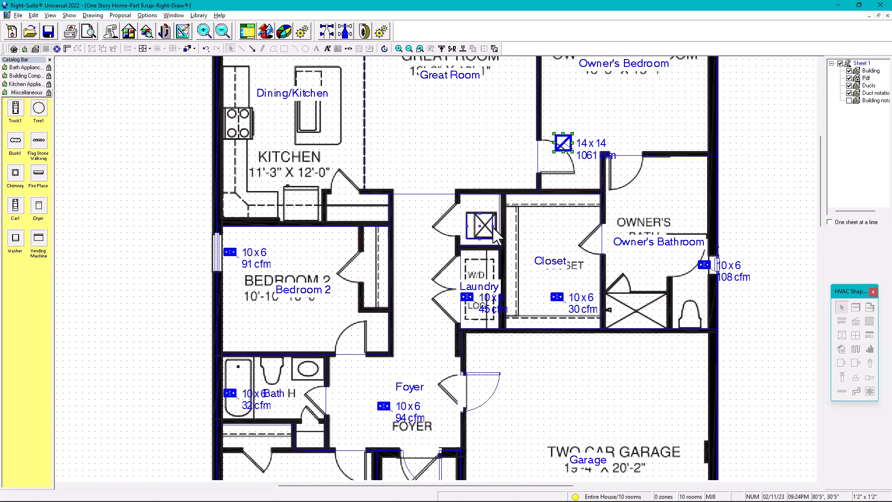
left_click(851, 78)
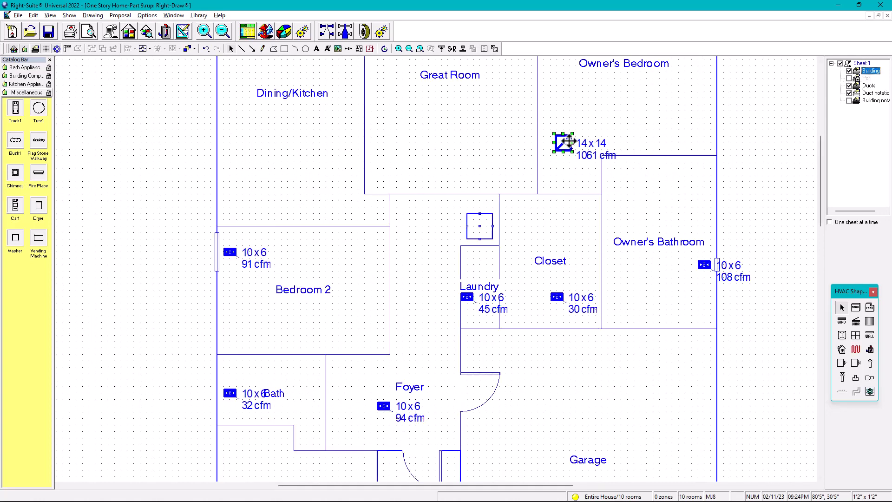
left_click(851, 78)
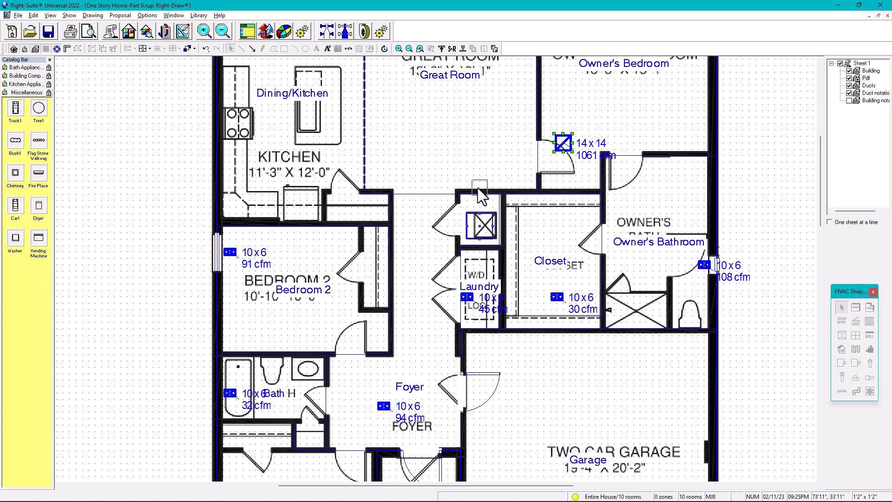
left_click_drag(479, 190, 454, 225)
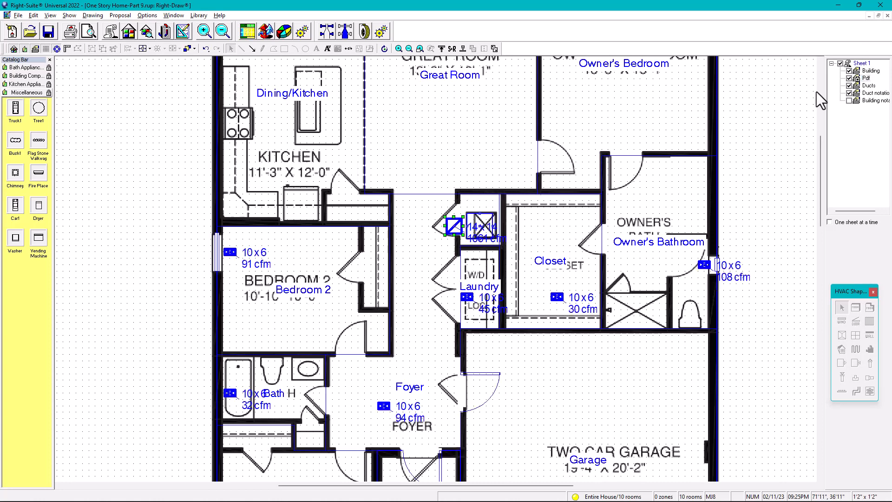
left_click(850, 78)
scroll(468, 228, "up", 2)
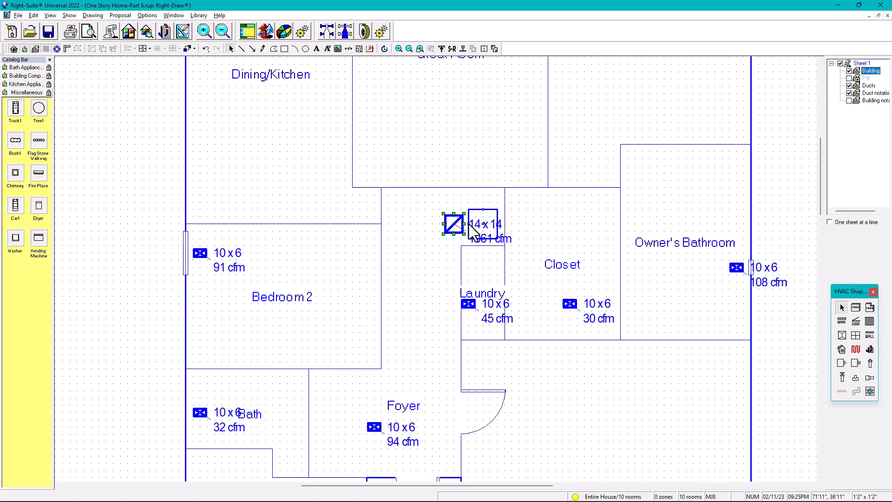
Move the return grille's size and airflow label away from the equipment into the lower Great Room, at about 69'2", 31'9".
left_click(487, 238)
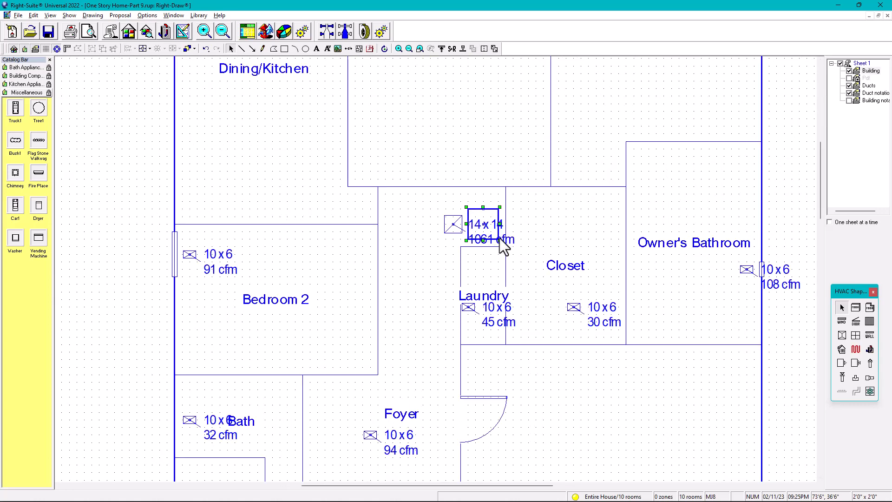
left_click(501, 239)
left_click_drag(477, 170, 454, 167)
middle_click_drag(483, 170, 458, 222)
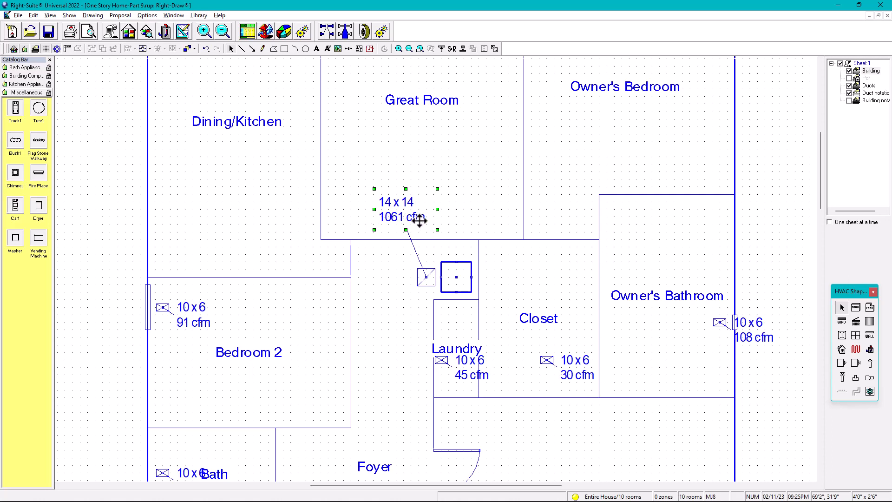
left_click(425, 284)
left_click(383, 281)
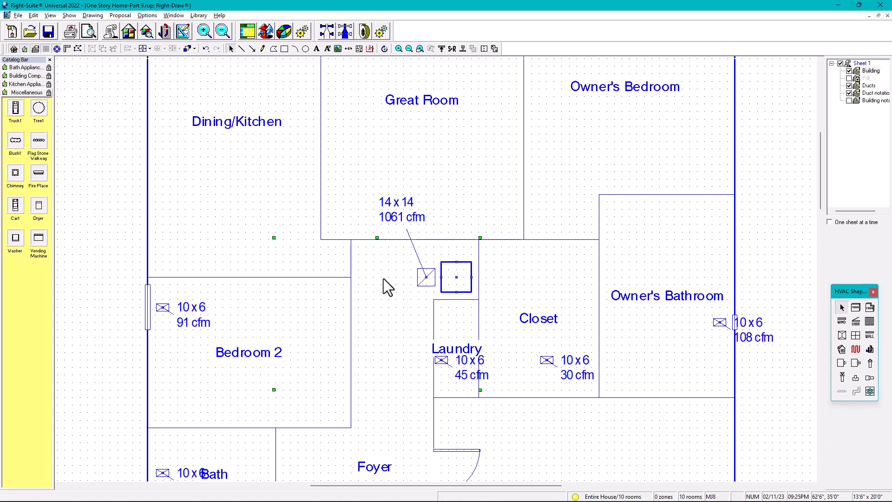
Open the return grille's property sheet and keep its type as Regular.
left_click(425, 285)
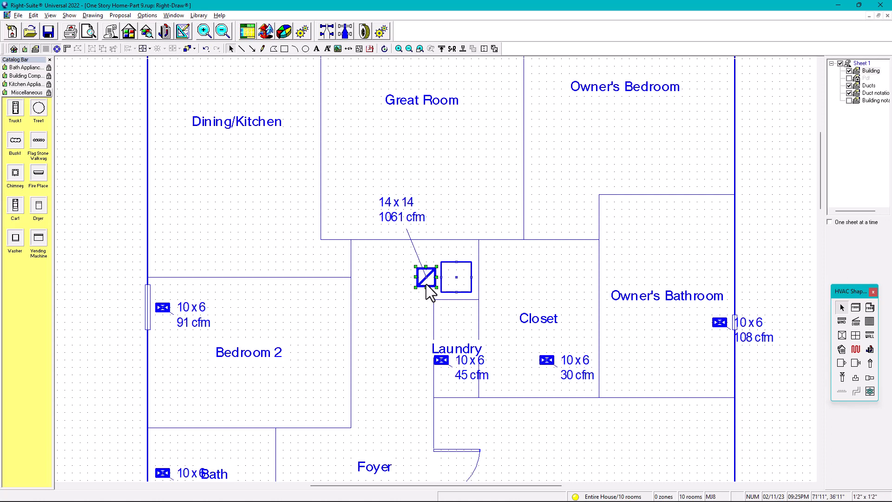
double_click(425, 284)
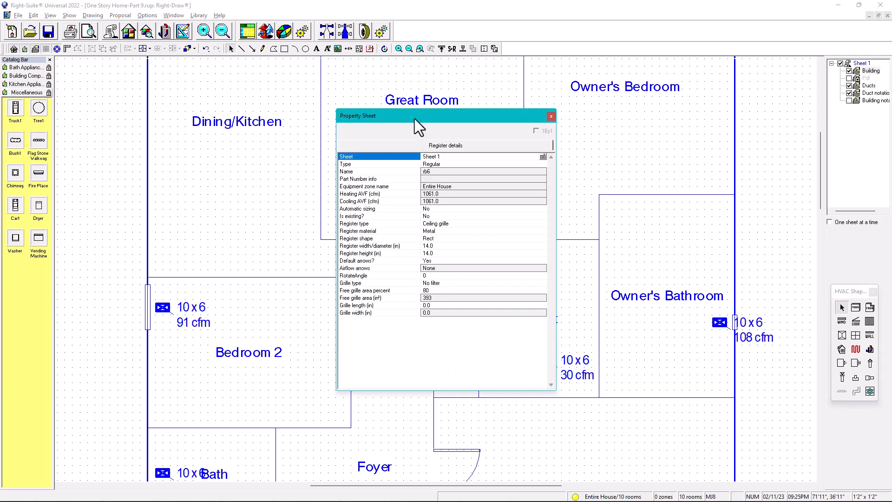
left_click_drag(415, 120, 545, 111)
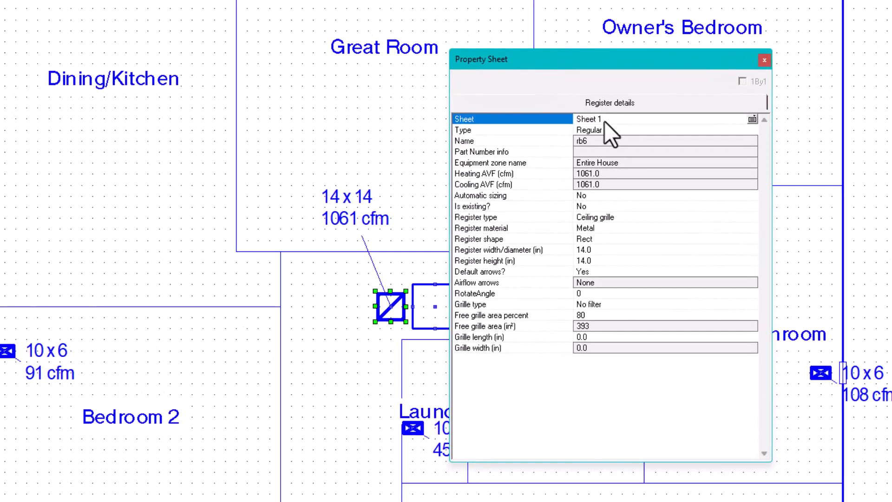
left_click(600, 130)
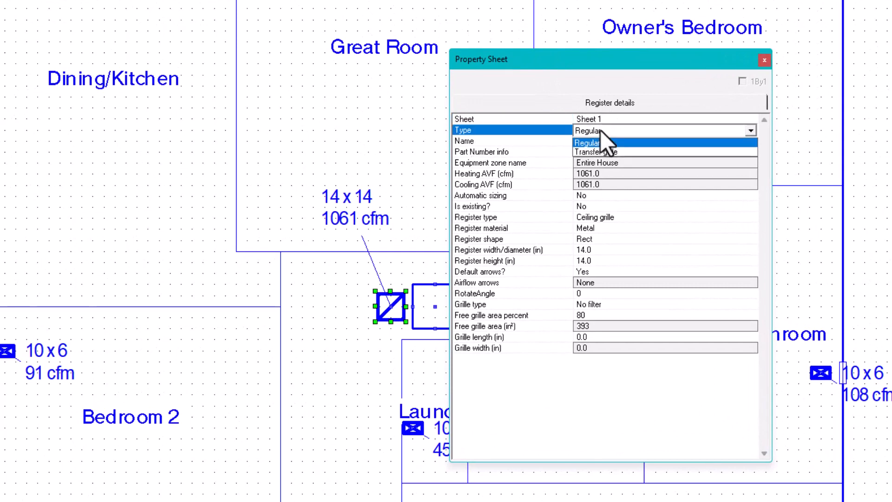
left_click(602, 144)
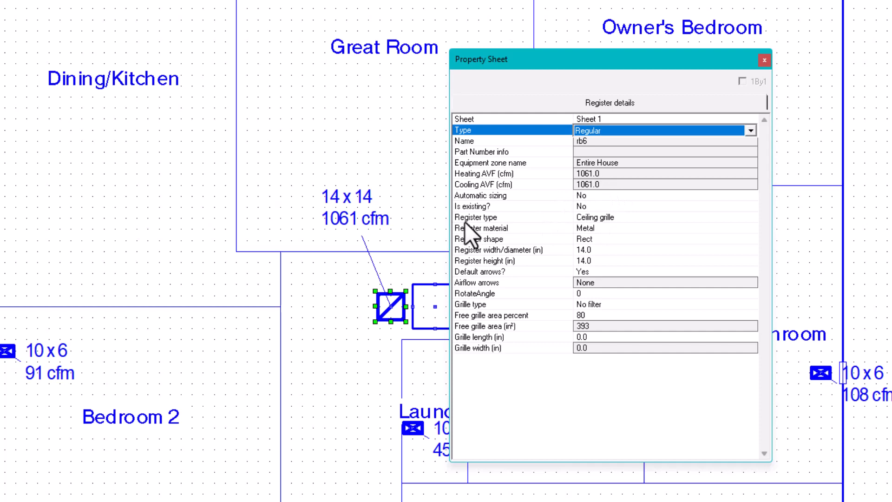
Set the return grille's register type to Low wall grille.
left_click(615, 217)
left_click(615, 217)
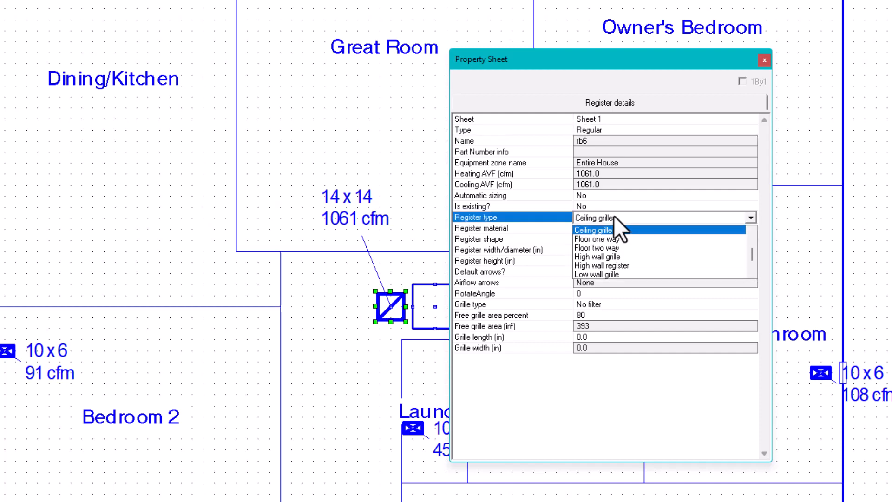
scroll(598, 267, "down", 3)
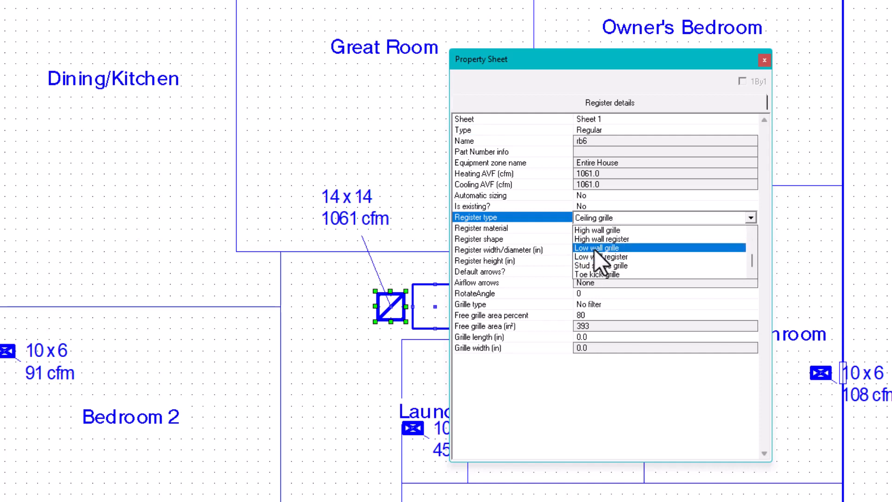
left_click(595, 249)
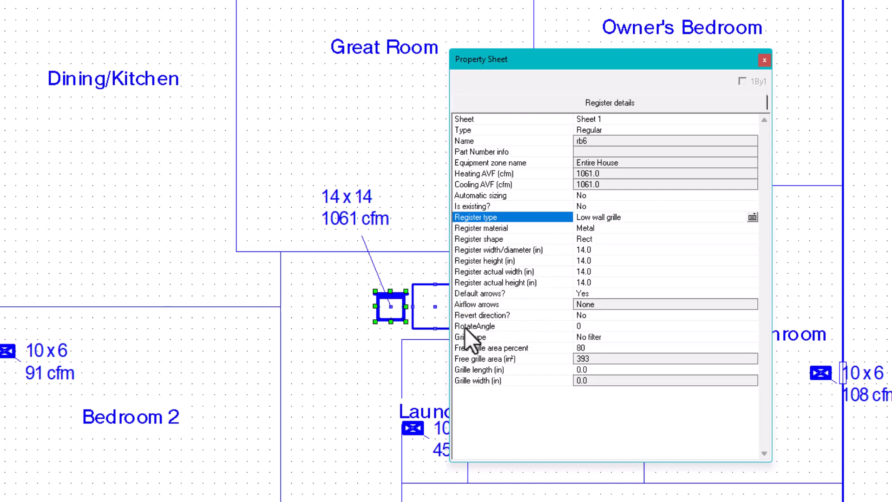
Try a rotate angle of 90 for the low wall grille and settle on 270.
left_click(586, 326)
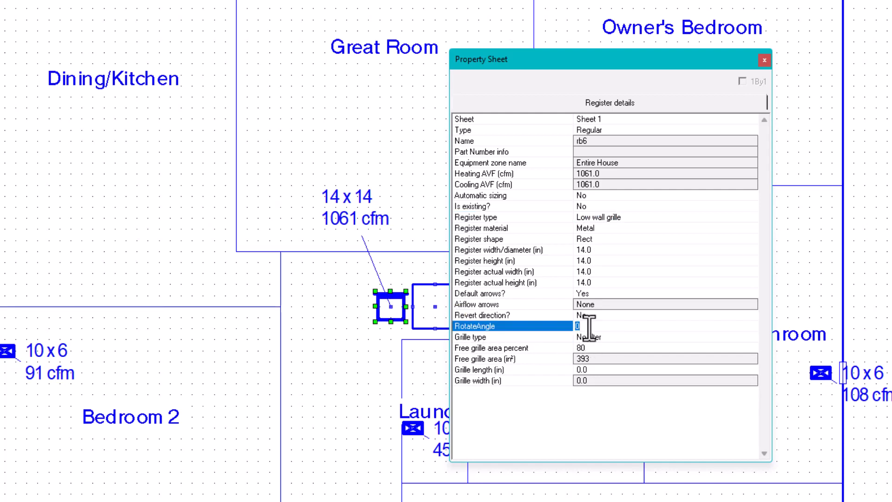
type("90")
key("Return")
left_click(587, 326)
type("270")
key("Return")
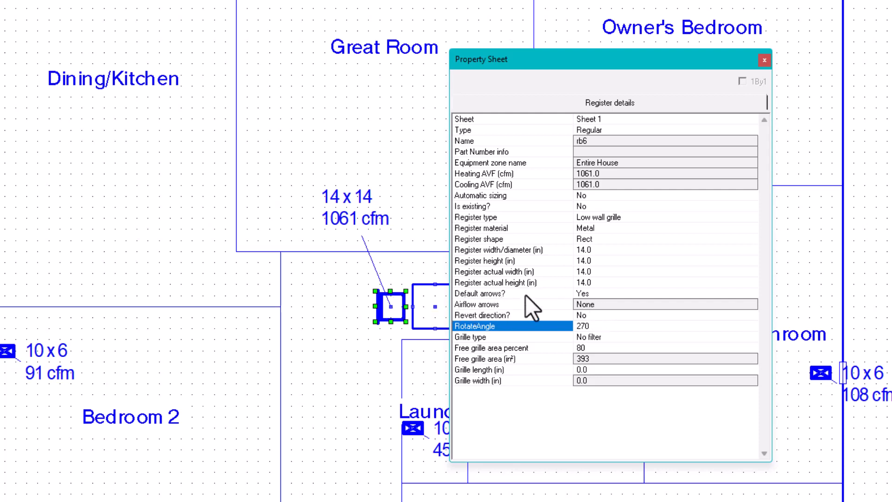
Turn off the grille's default arrows and set its airflow arrows to Right.
left_click(579, 293)
left_click(592, 293)
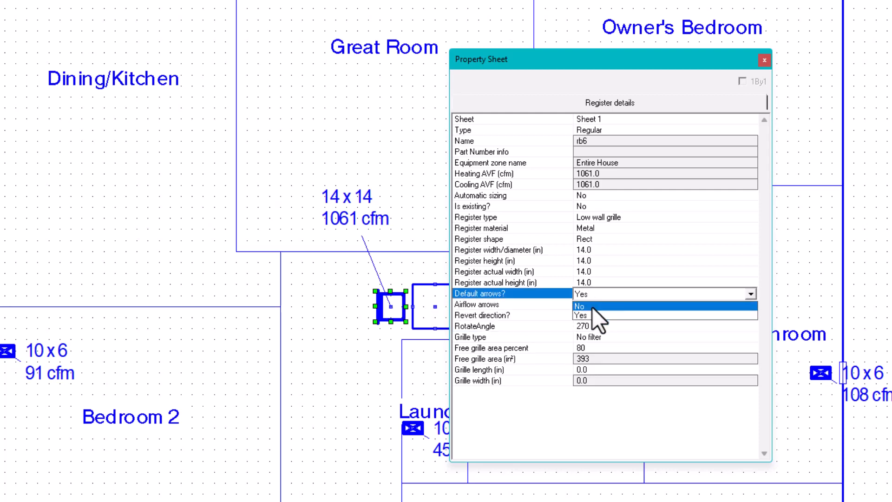
left_click(592, 308)
left_click(592, 305)
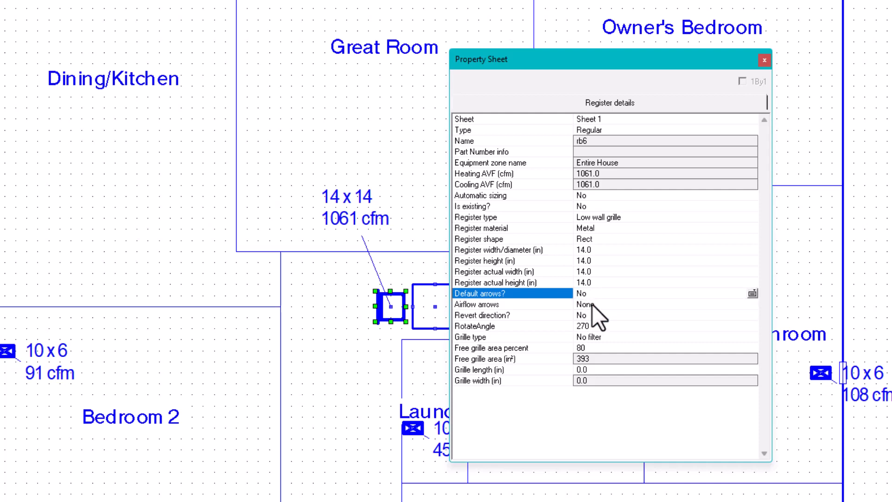
left_click(592, 305)
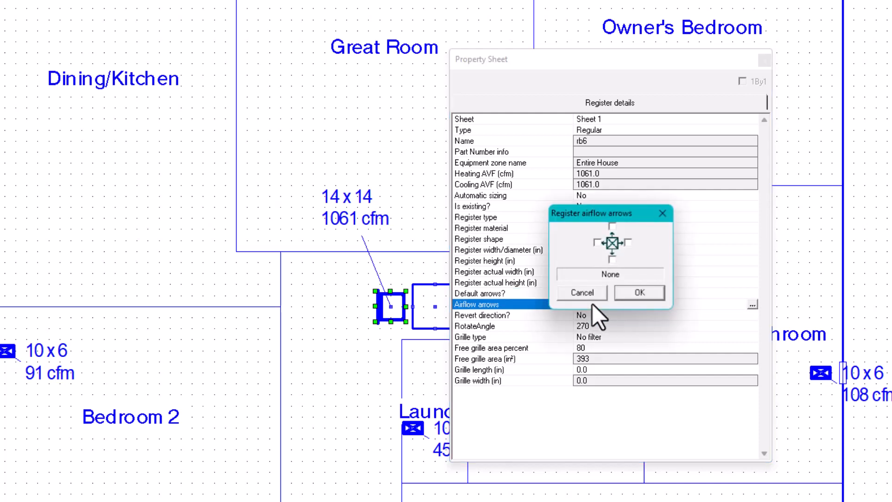
left_click(663, 213)
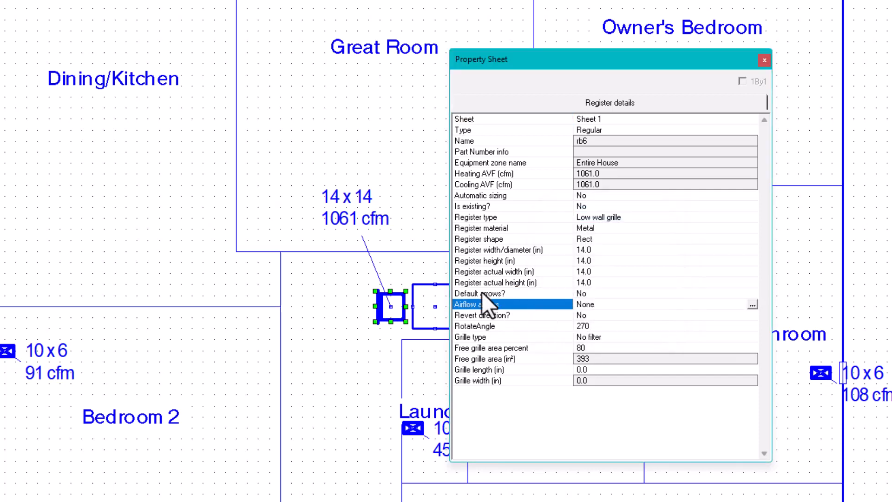
left_click(587, 306)
left_click(628, 243)
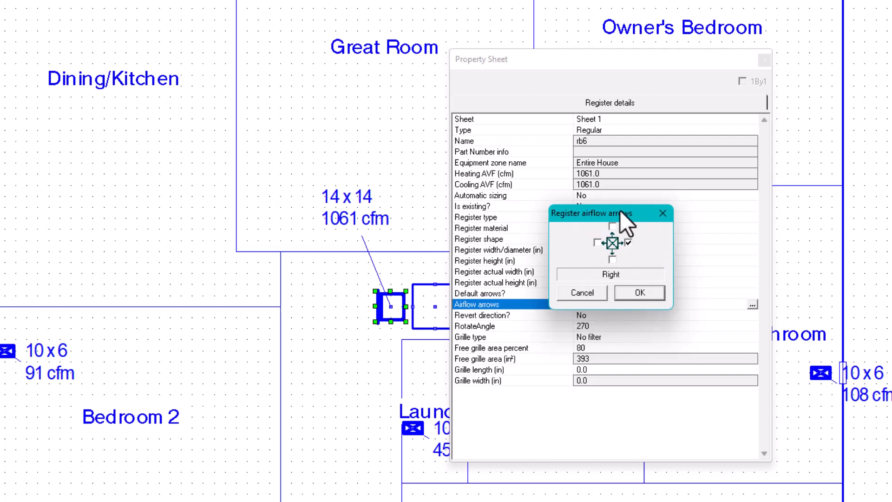
left_click(638, 291)
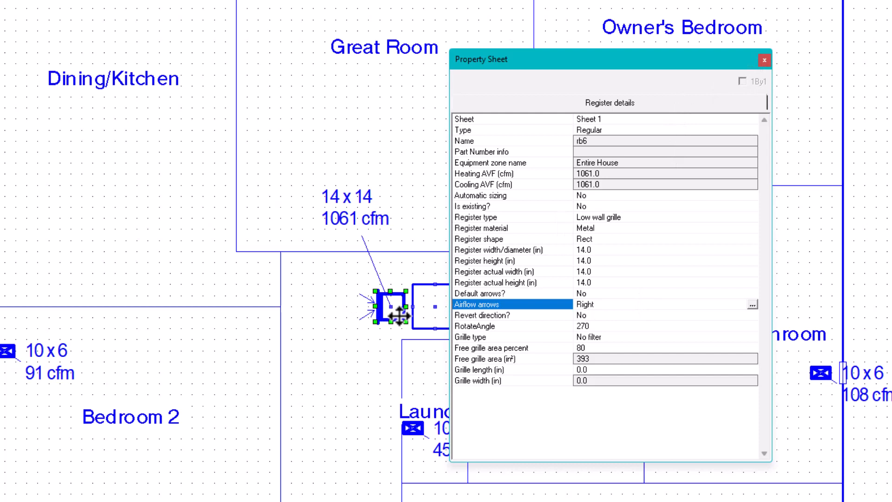
Check the grille type, revert direction and rotate angle settings without changing them and close the property sheet.
left_click(592, 338)
left_click(592, 337)
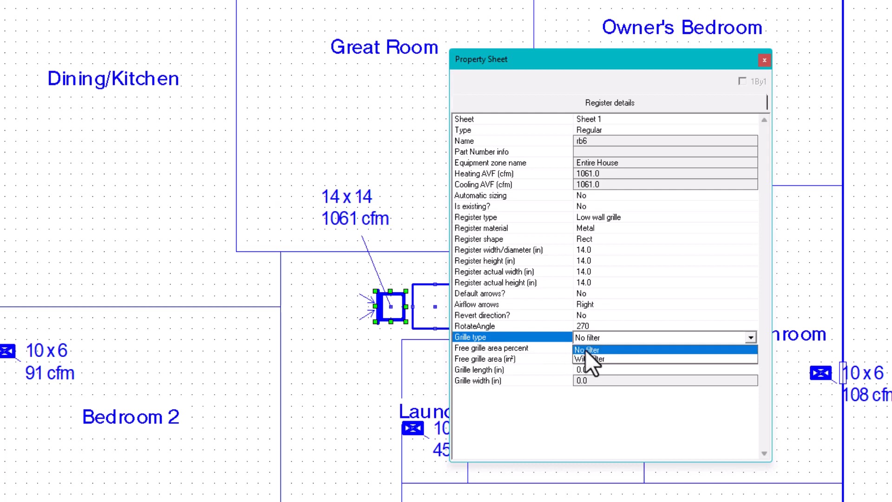
left_click(585, 350)
left_click(587, 336)
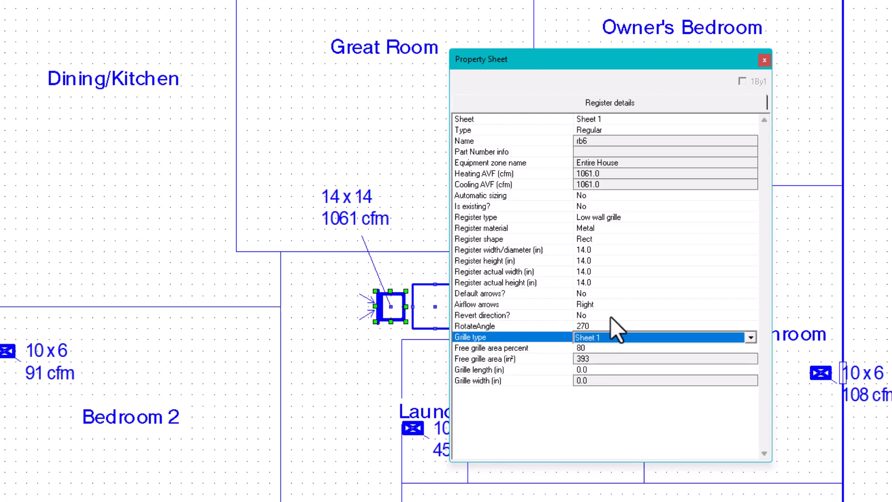
left_click(604, 322)
left_click(605, 318)
left_click(590, 315)
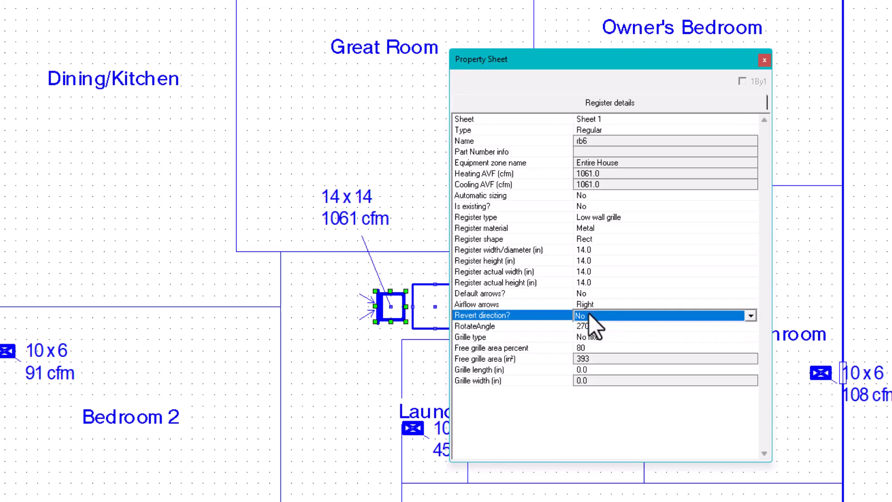
left_click(592, 328)
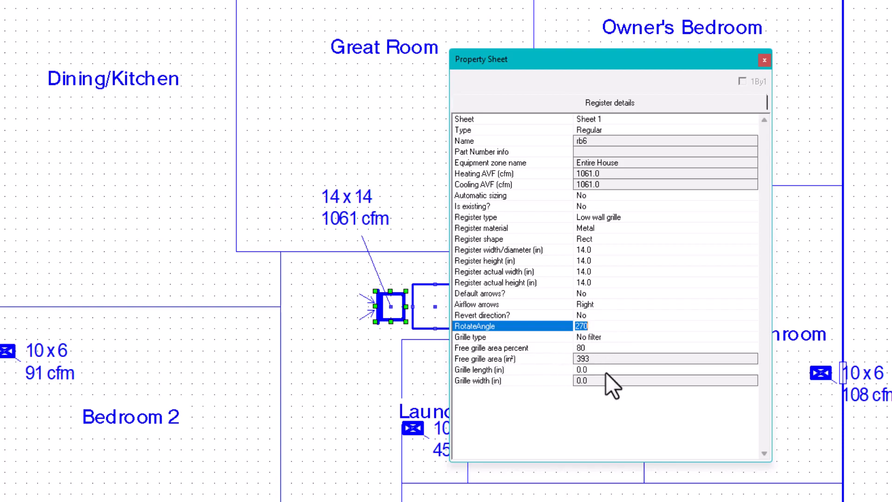
left_click(764, 60)
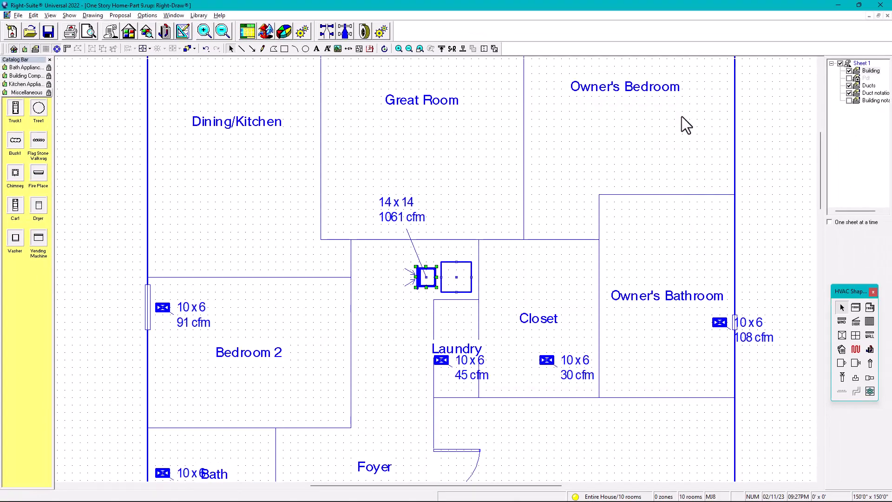
left_click(426, 279)
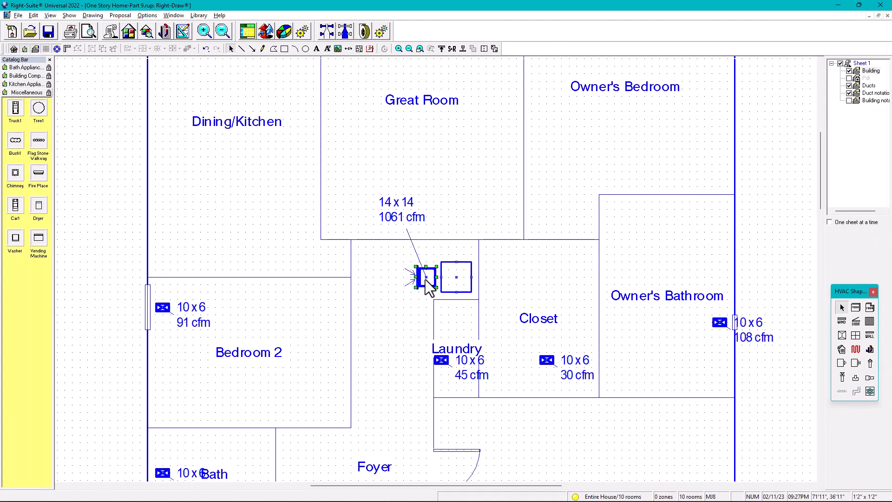
scroll(486, 283, "down", 2)
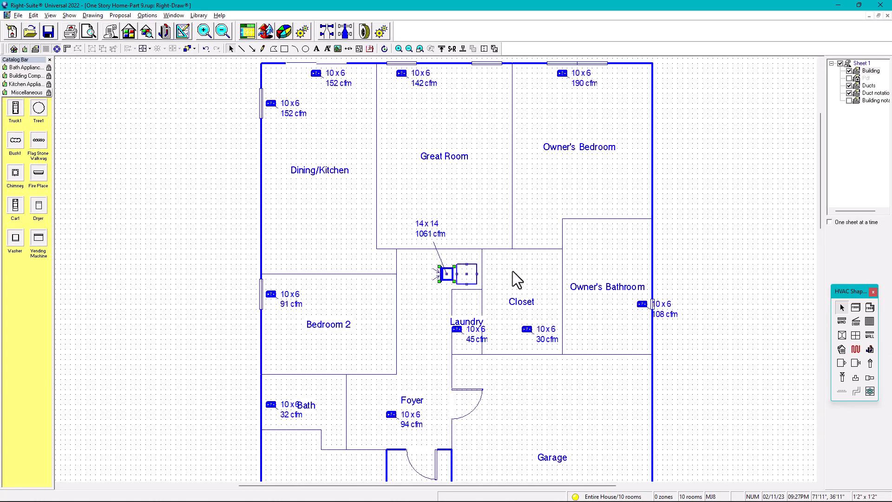
scroll(513, 284, "down", 1)
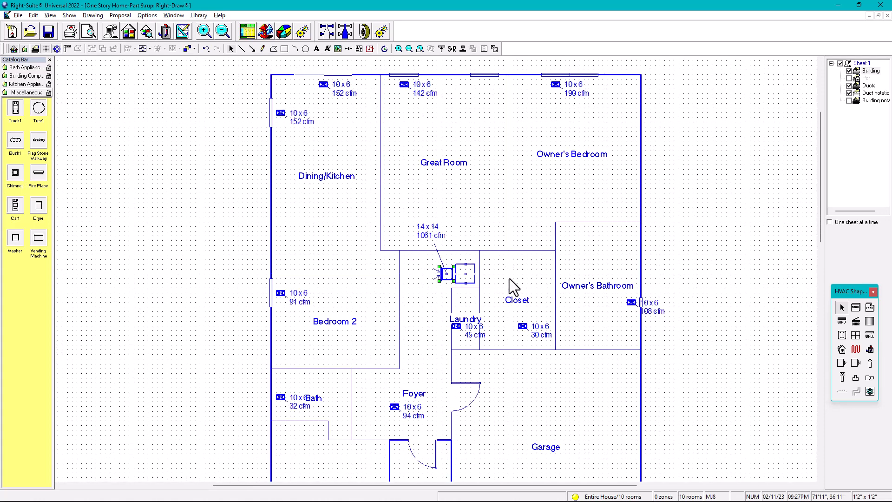
scroll(510, 278, "down", 1)
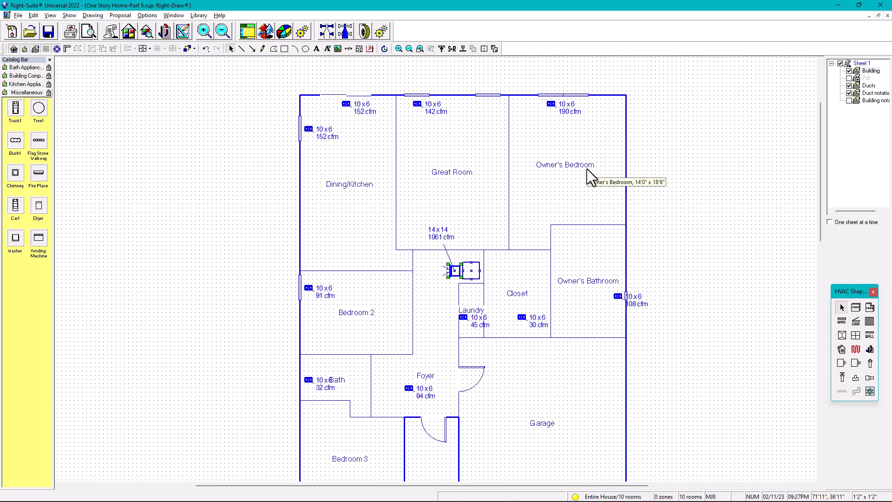
scroll(577, 214, "up", 3)
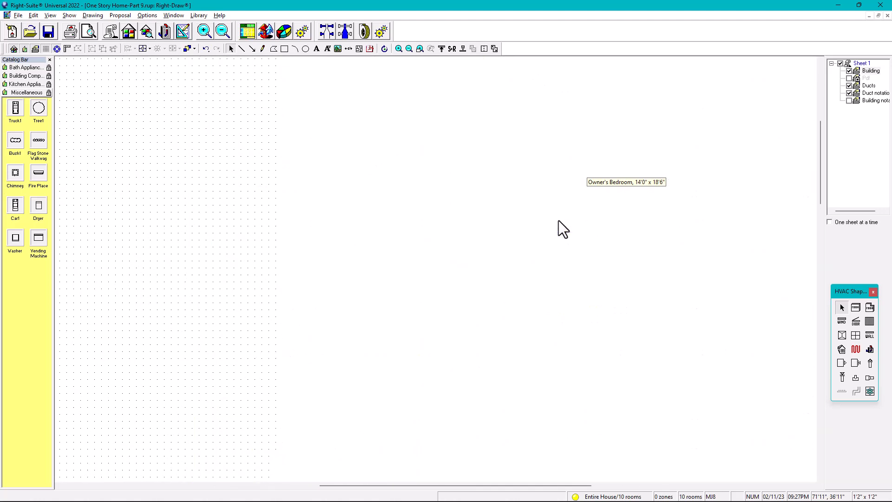
Place a second return register in the Owner's Bedroom near its entry, beside the Great Room wall.
left_click(850, 78)
left_click(850, 78)
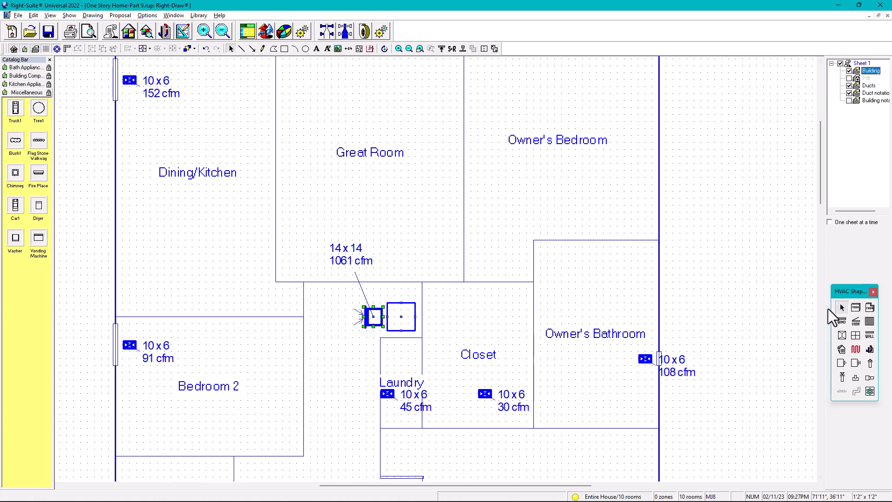
left_click(855, 364)
left_click(485, 240)
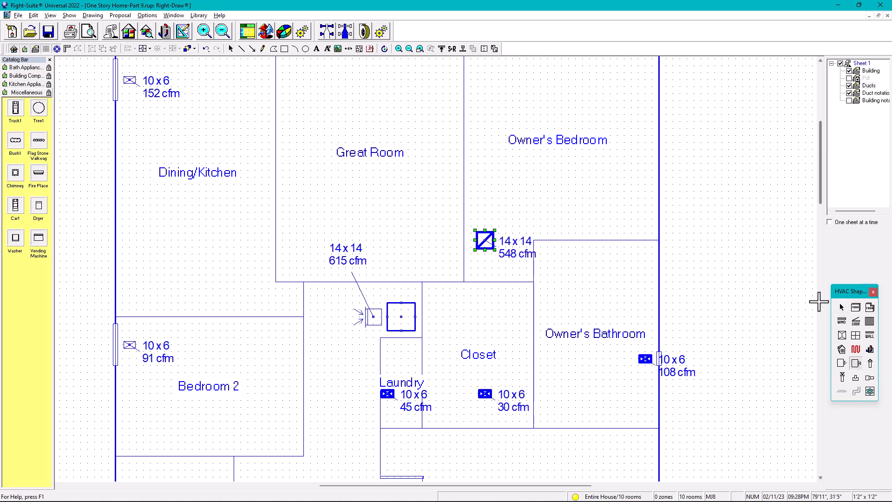
left_click(841, 307)
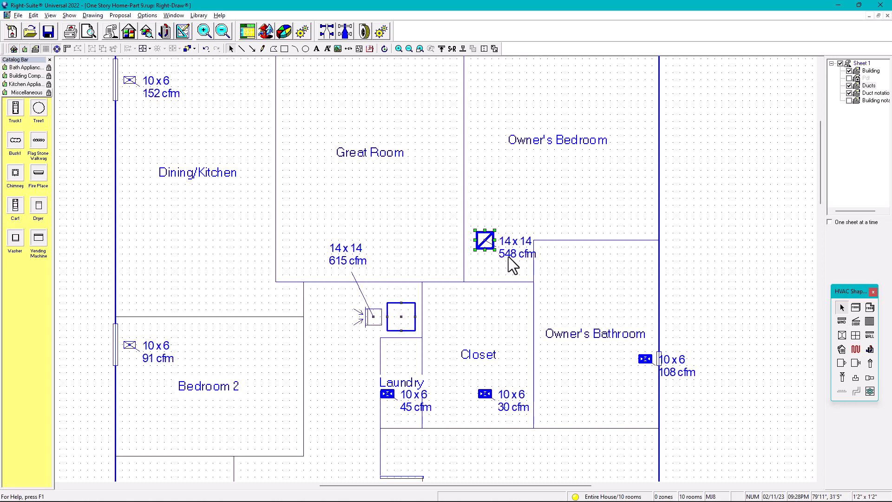
Review the new Owner's Bedroom return register's details, including its register type, and close the property sheet unchanged.
left_click(484, 241)
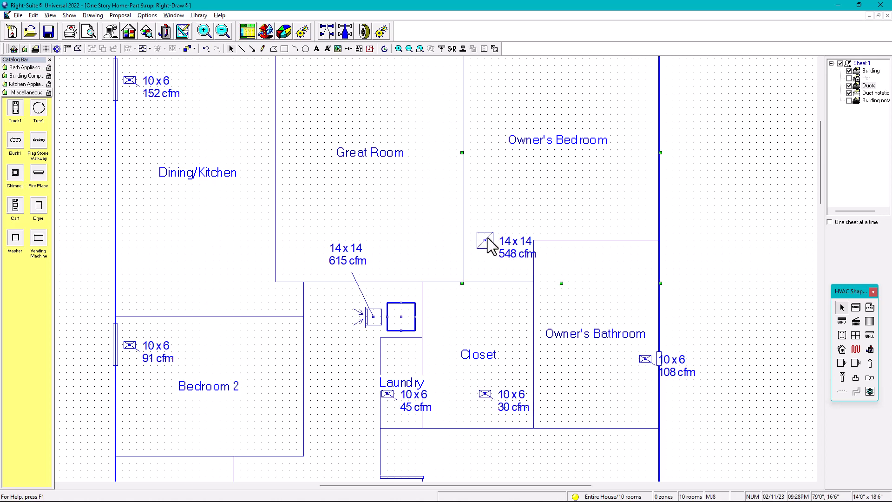
double_click(481, 244)
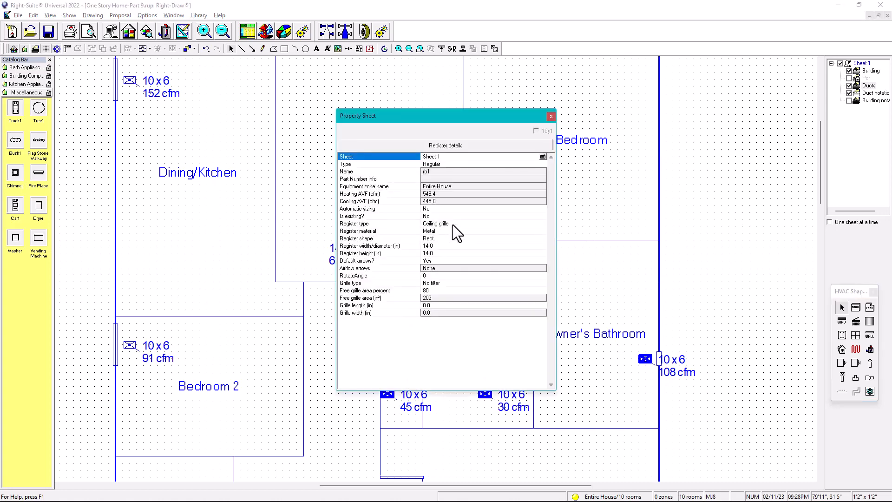
left_click(552, 117)
Using the PDF floor plan as a temporary reference, move the bedroom return register behind the door and place its label above it.
left_click(515, 255)
left_click_drag(516, 256, 523, 217)
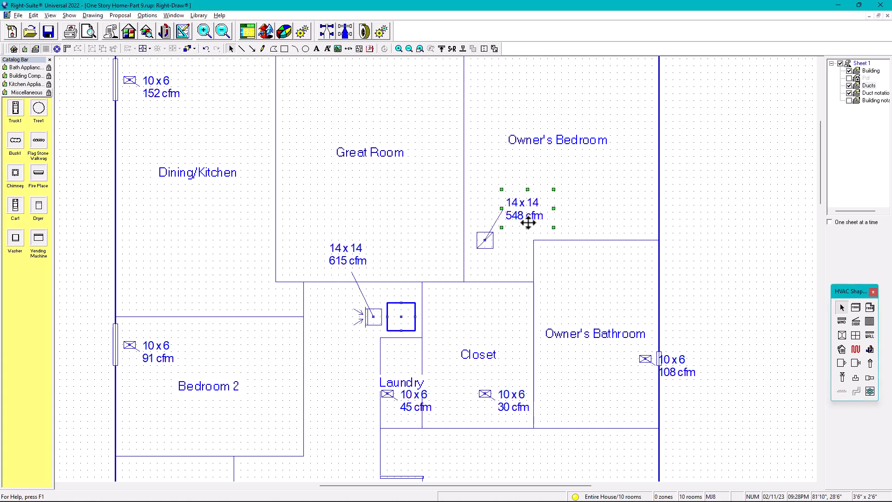
left_click(850, 78)
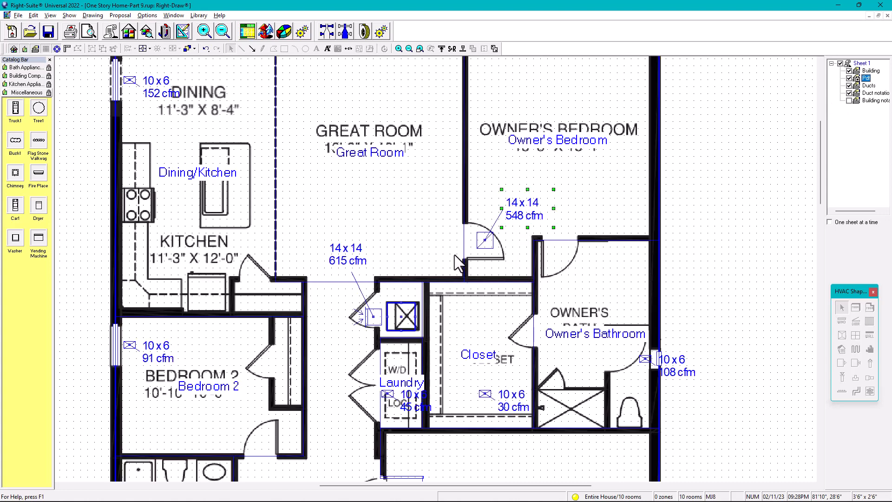
left_click(485, 241)
left_click_drag(485, 240, 491, 261)
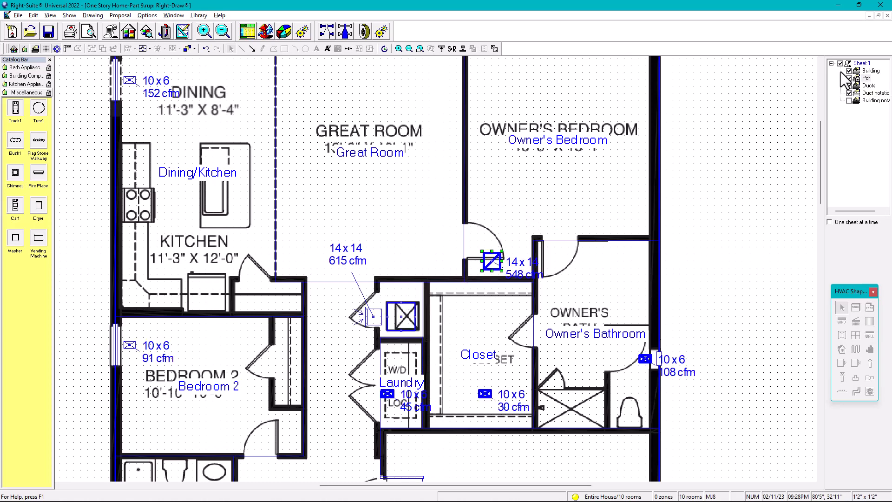
left_click(850, 79)
scroll(488, 316, "down", 2)
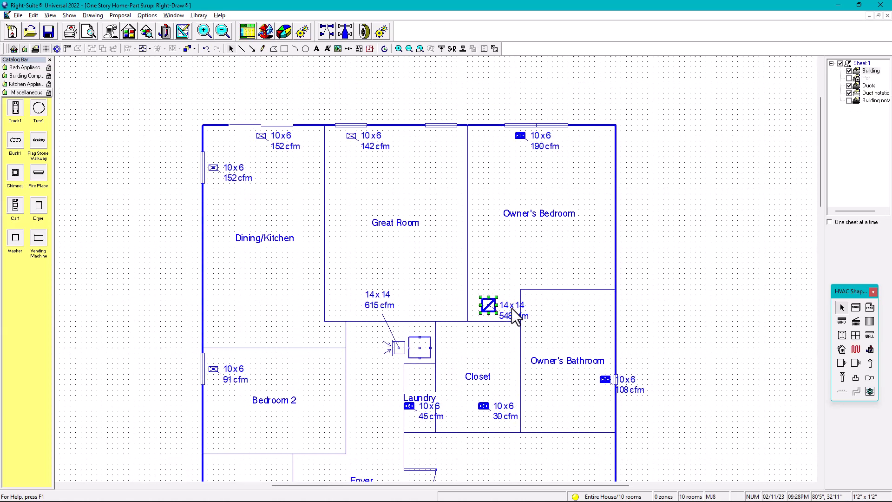
left_click_drag(511, 309, 526, 266)
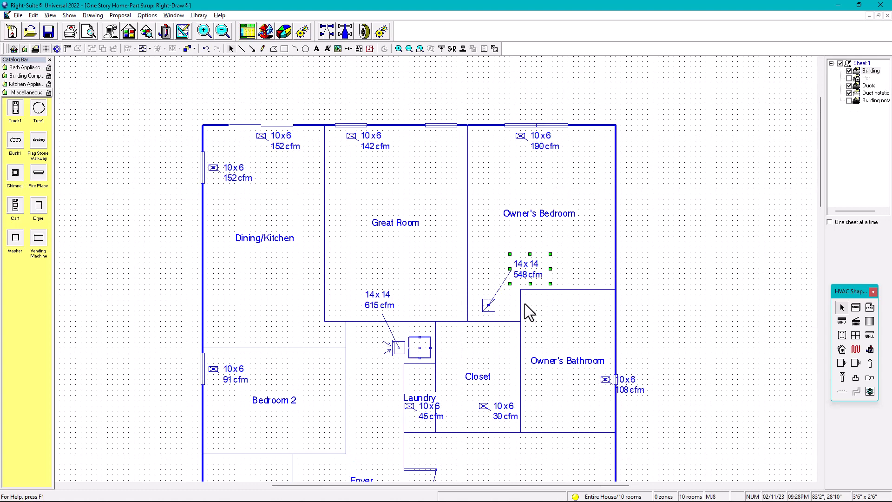
Move the Great Room supply register to the window nearest the Owner's Bedroom.
left_click(488, 307)
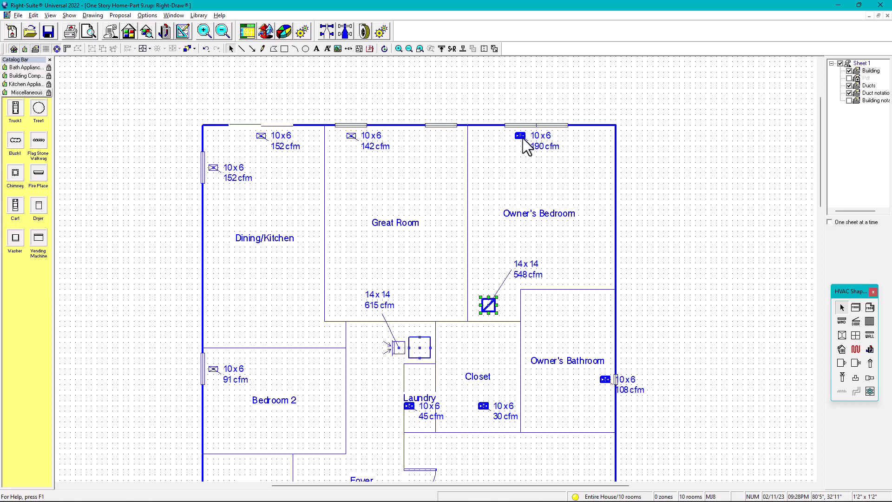
left_click(352, 135)
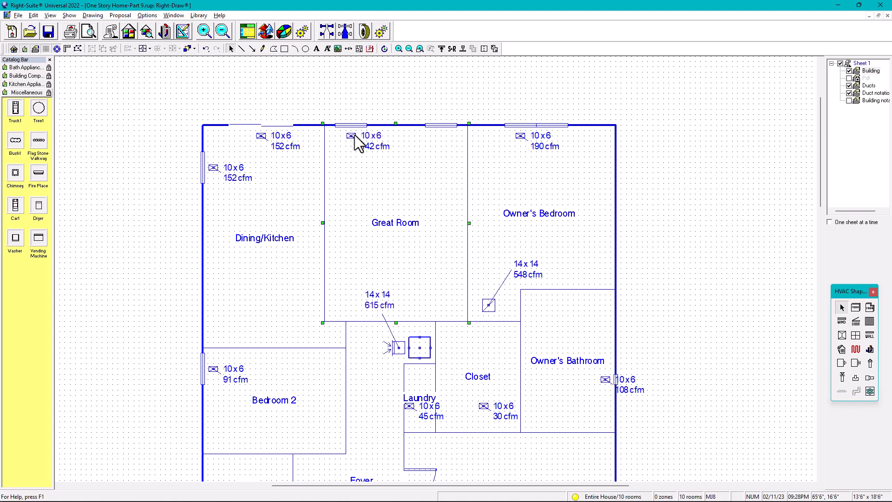
left_click_drag(355, 135, 440, 138)
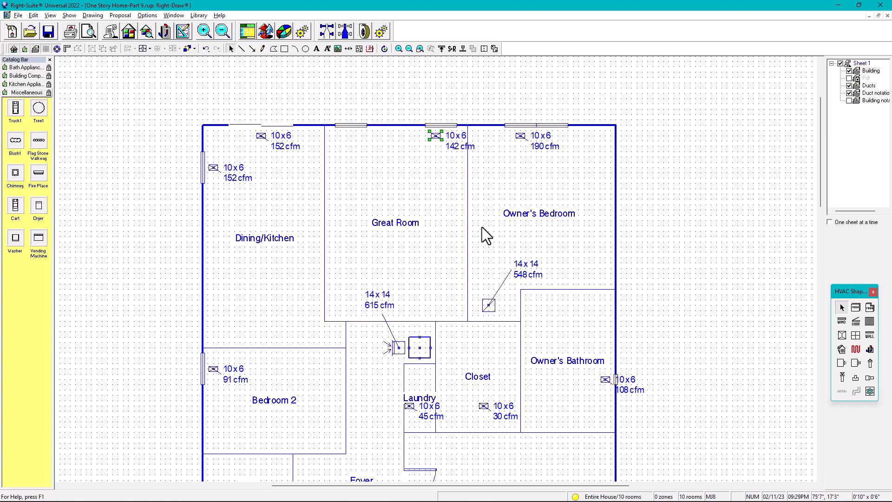
Examine which supply registers are linked to the Owner's Bedroom return and whether the Great Room supply is among them.
left_click(488, 306)
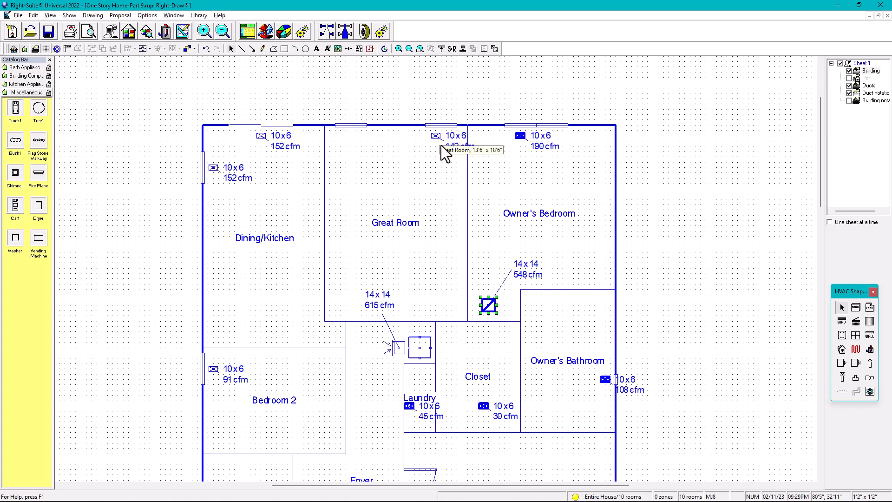
left_click(712, 279)
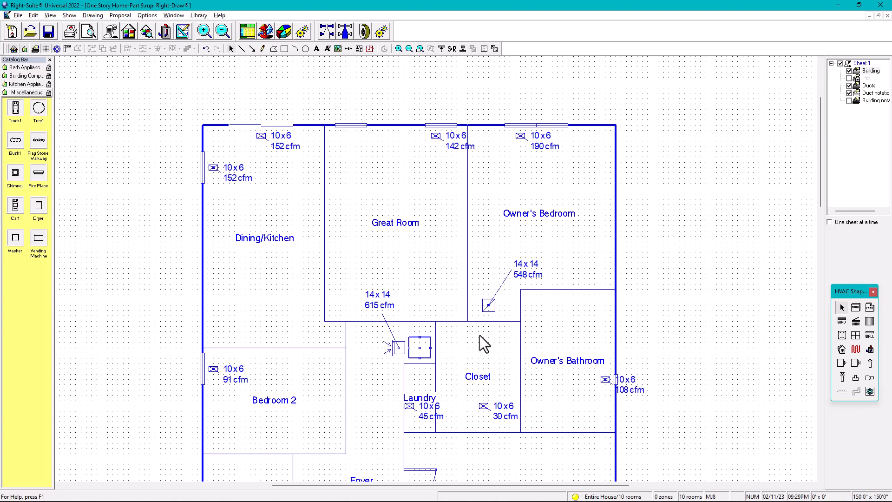
left_click(490, 309)
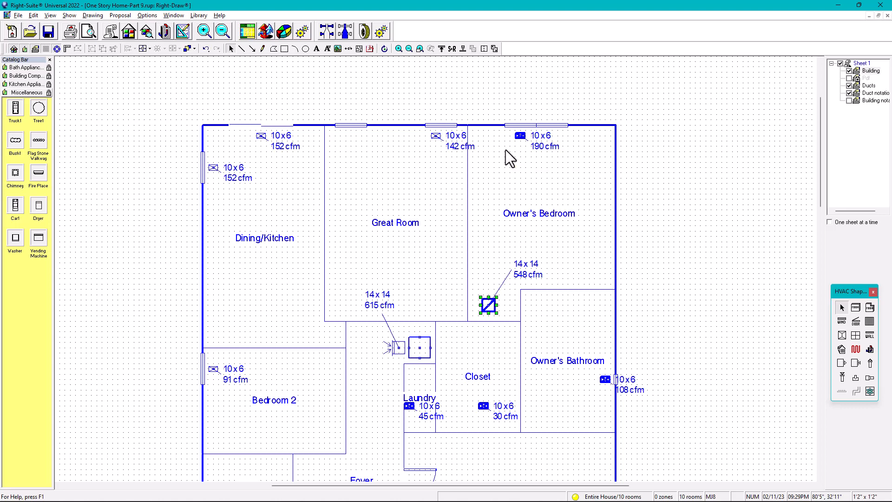
left_click(721, 221)
scroll(494, 233, "up", 2)
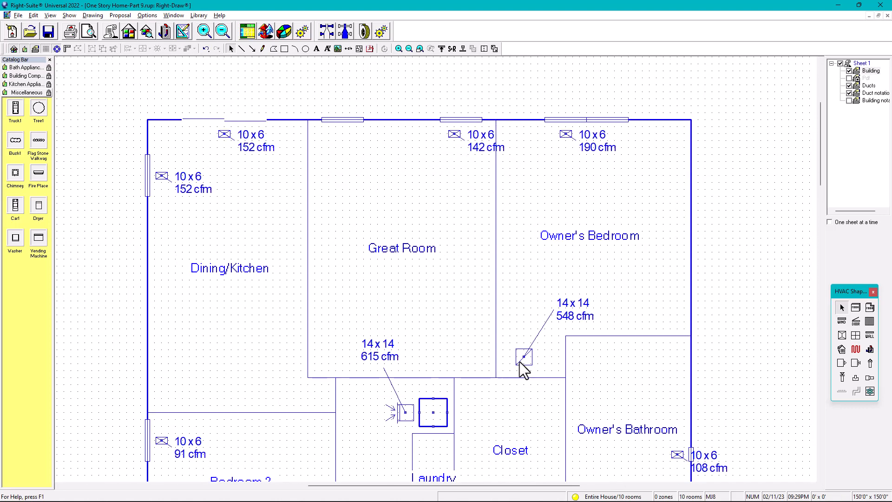
left_click(522, 361)
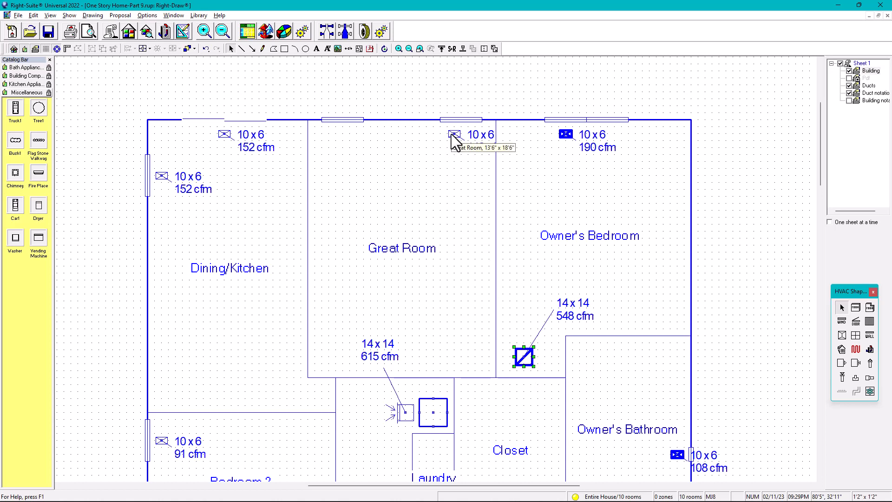
left_click(742, 280)
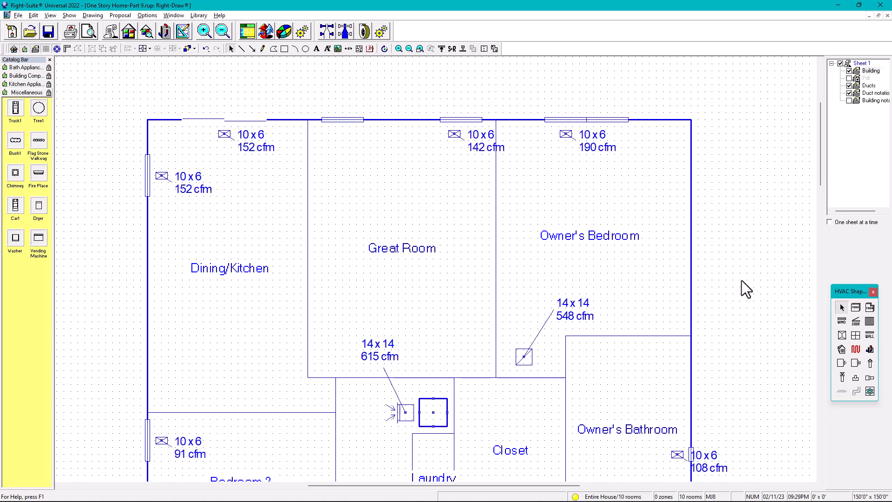
Link the Great Room supply register to the Owner's Bedroom return register.
left_click(453, 134)
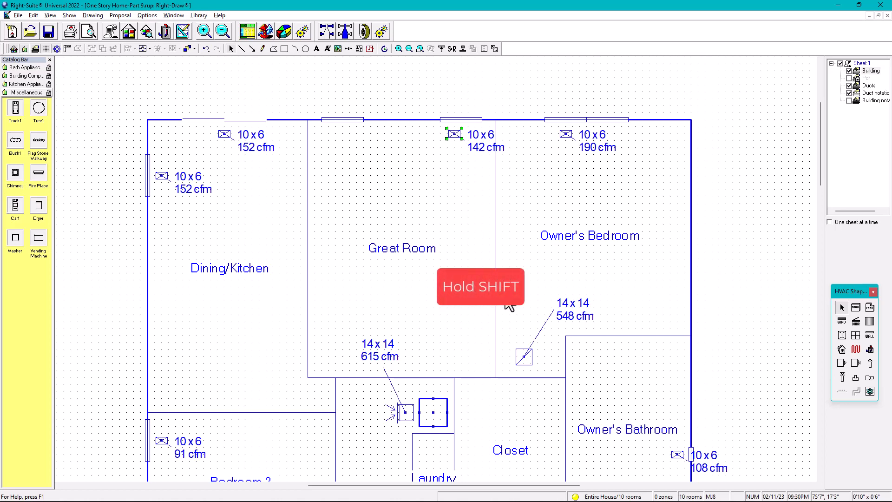
left_click(521, 362, "shift")
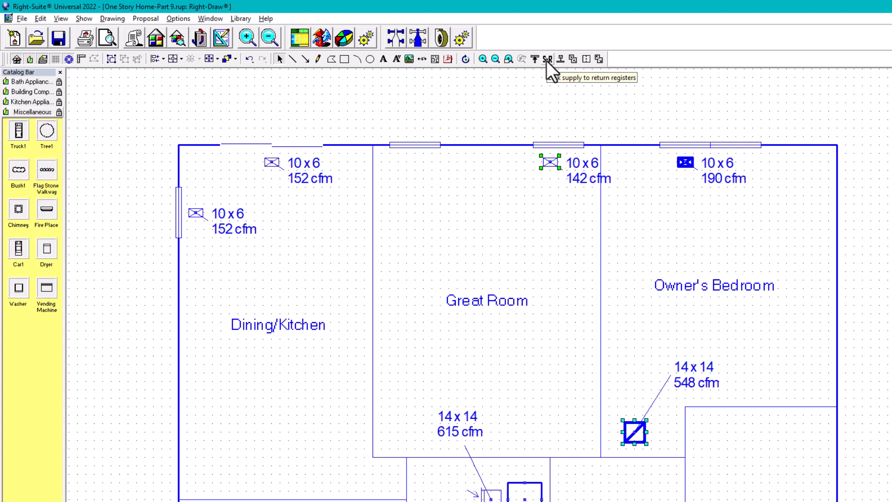
left_click(546, 60)
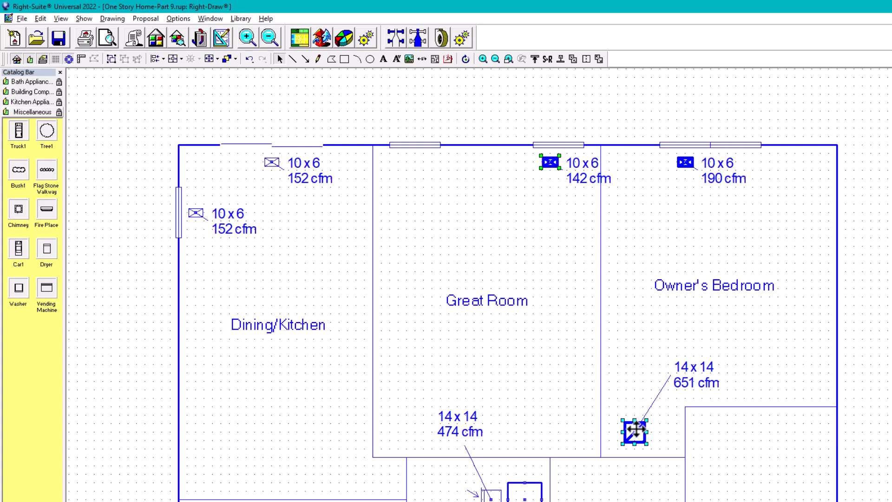
left_click(877, 337)
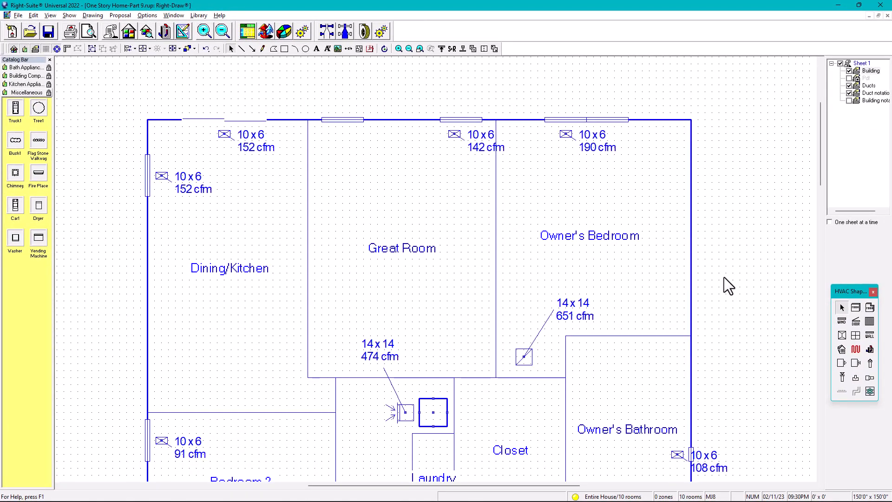
Verify which supply registers are linked to the Owner's Bedroom return register.
scroll(528, 298, "down", 2)
scroll(529, 366, "up", 1)
left_click(527, 339)
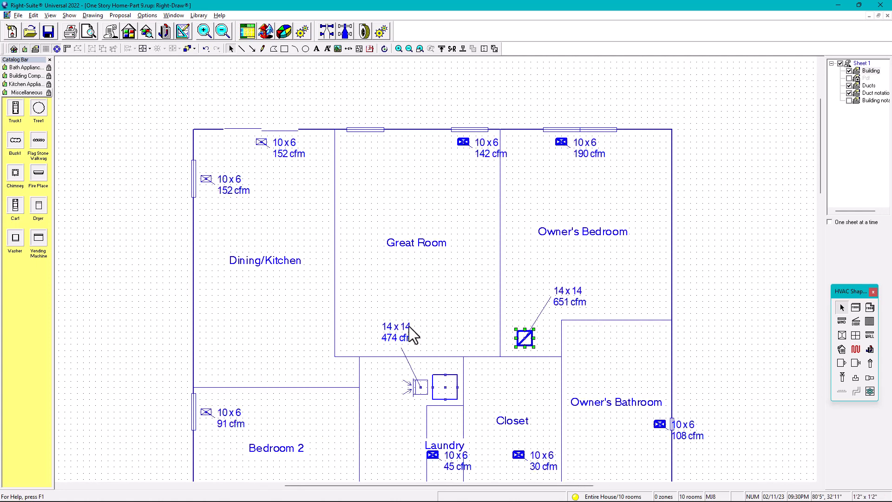
middle_click_drag(434, 358, 523, 238)
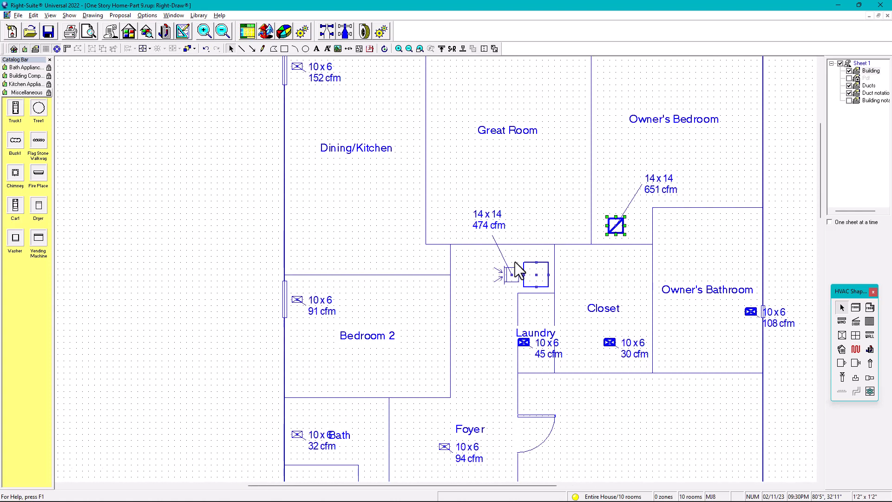
scroll(521, 270, "down", 1)
middle_click_drag(525, 346, 531, 357)
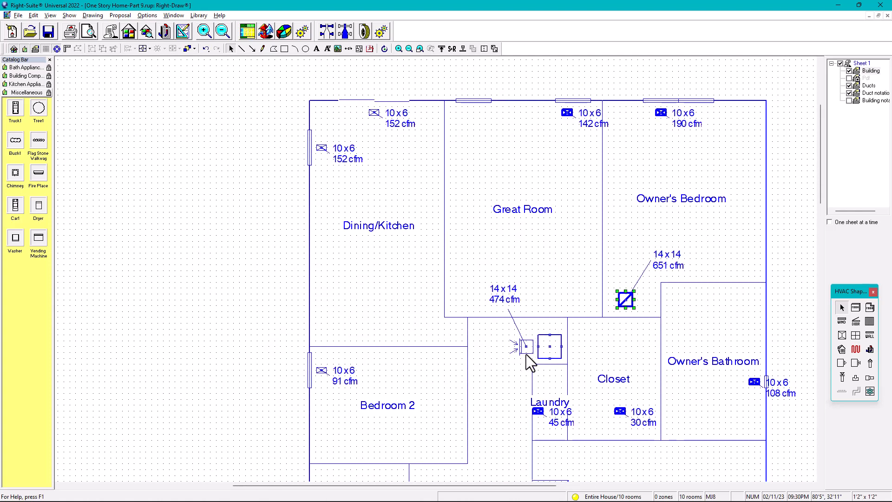
Examine which supply registers across the house are linked to the low wall return grille beside the equipment.
left_click(527, 350)
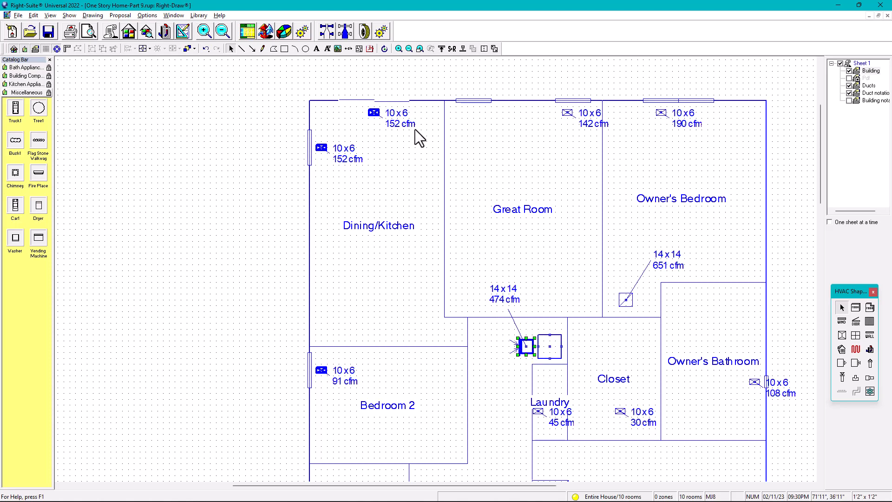
scroll(367, 148, "down", 3)
middle_click_drag(435, 251, 441, 148)
scroll(462, 299, "down", 1)
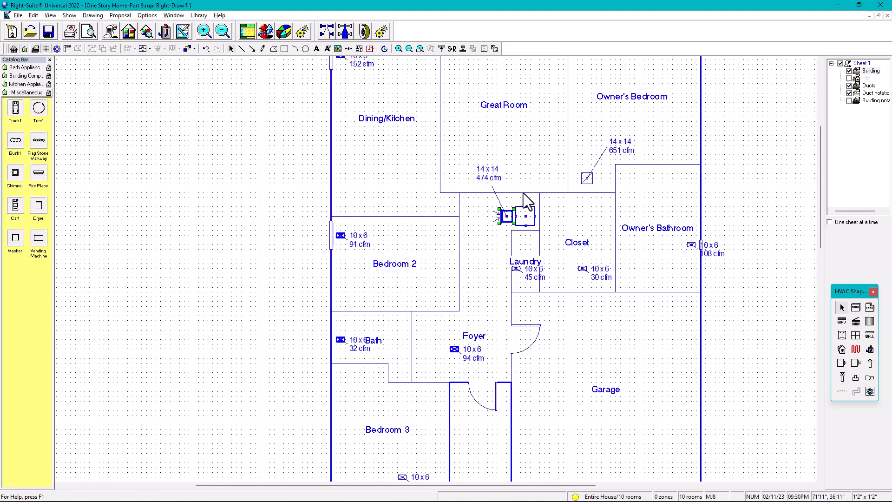
scroll(506, 227, "down", 1)
scroll(506, 227, "down", 1)
middle_click_drag(450, 414, 444, 392)
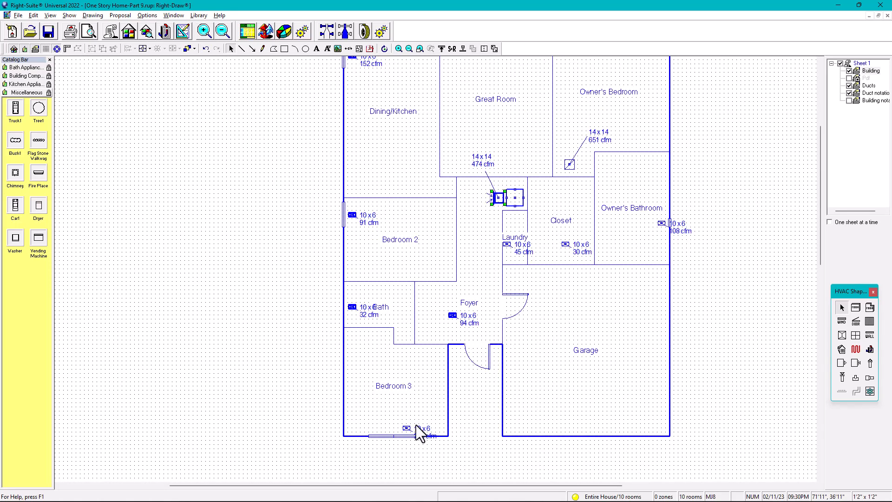
scroll(421, 435, "up", 3)
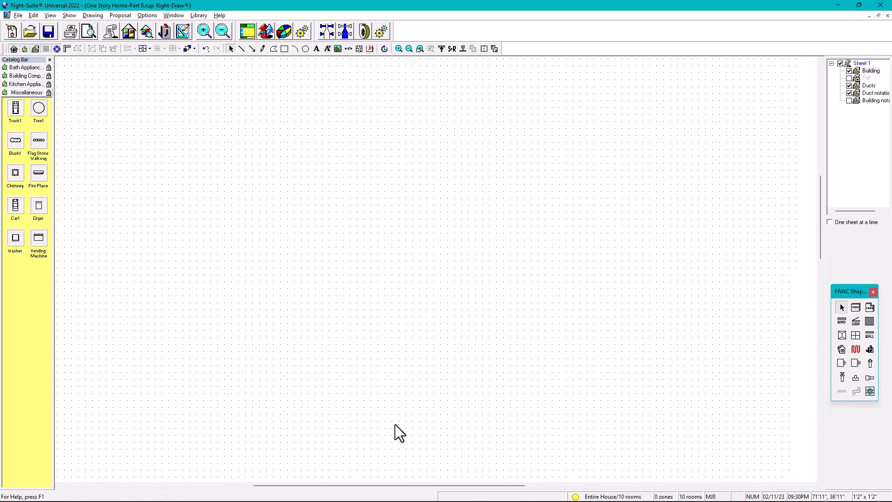
scroll(401, 427, "up", 2)
scroll(406, 426, "down", 1)
middle_click_drag(411, 384, 361, 429)
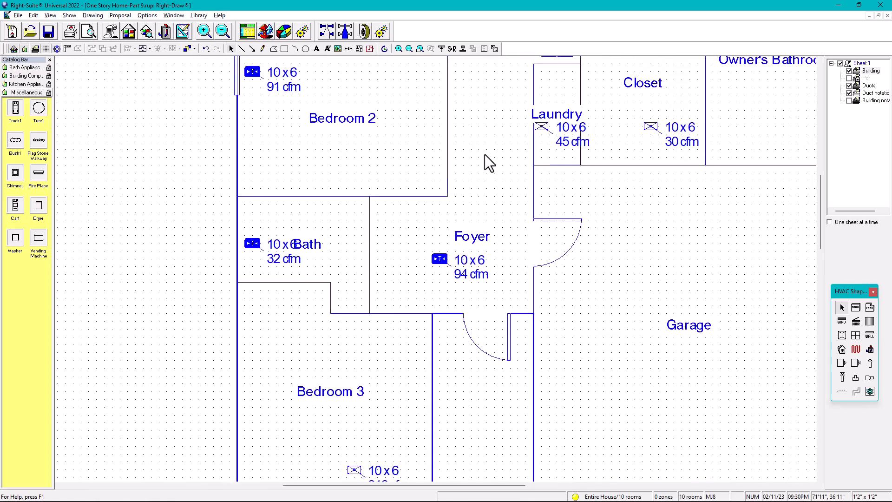
scroll(484, 155, "down", 1)
scroll(519, 197, "down", 1)
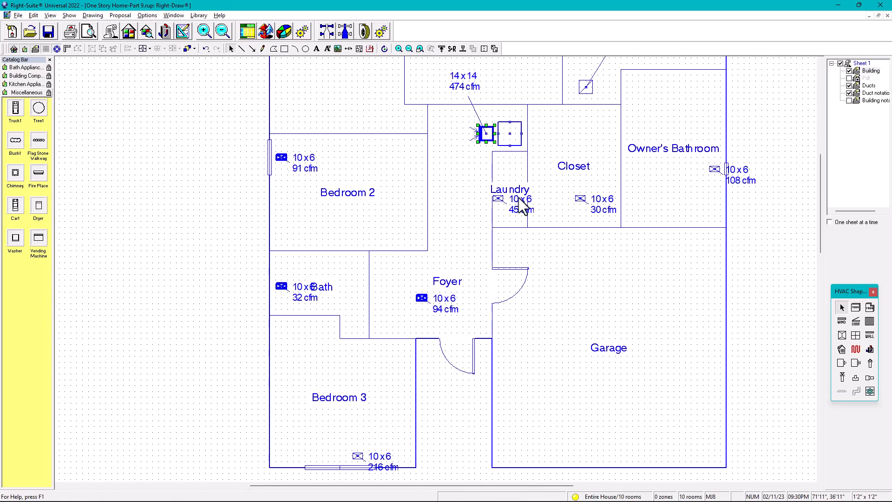
Check the Owner's Bedroom return's linked supplies, then link the Bedroom 3 supply register to the low wall return grille beside the equipment.
left_click(592, 88)
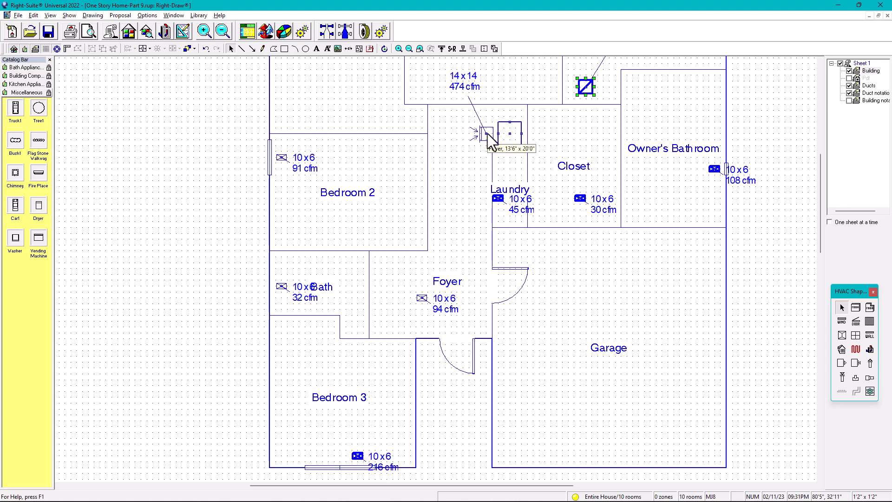
left_click(211, 256)
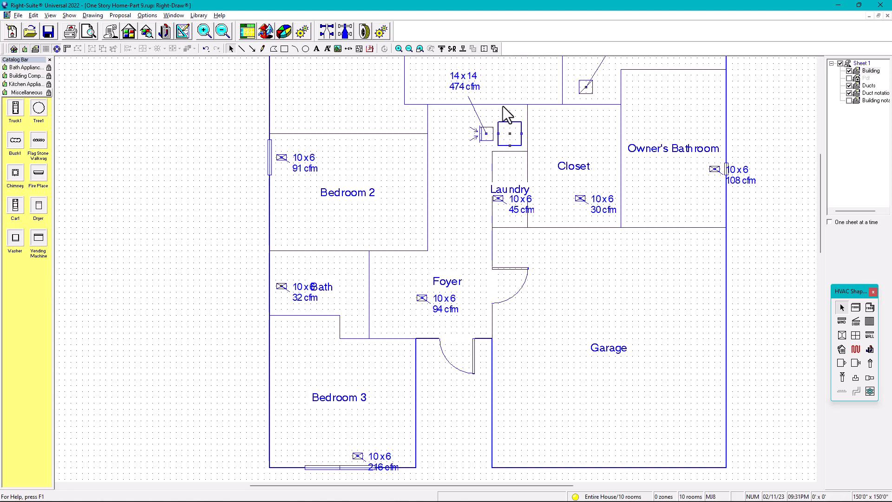
left_click(487, 136)
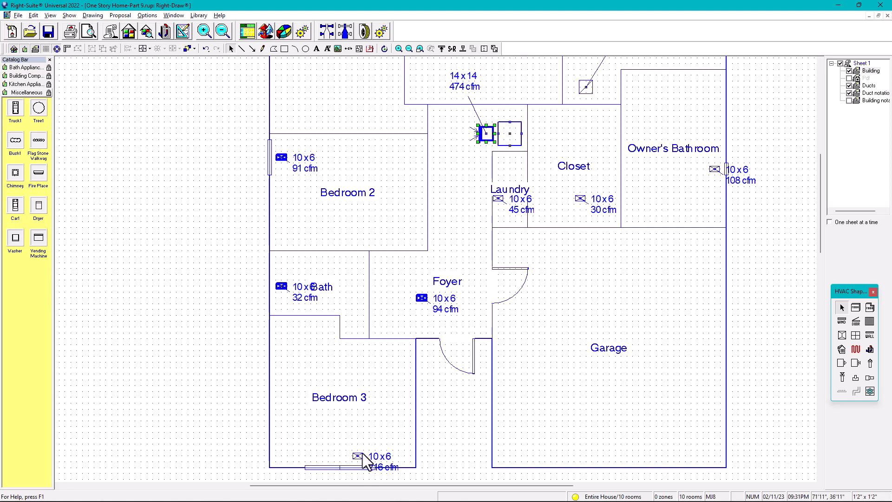
scroll(363, 454, "up", 2)
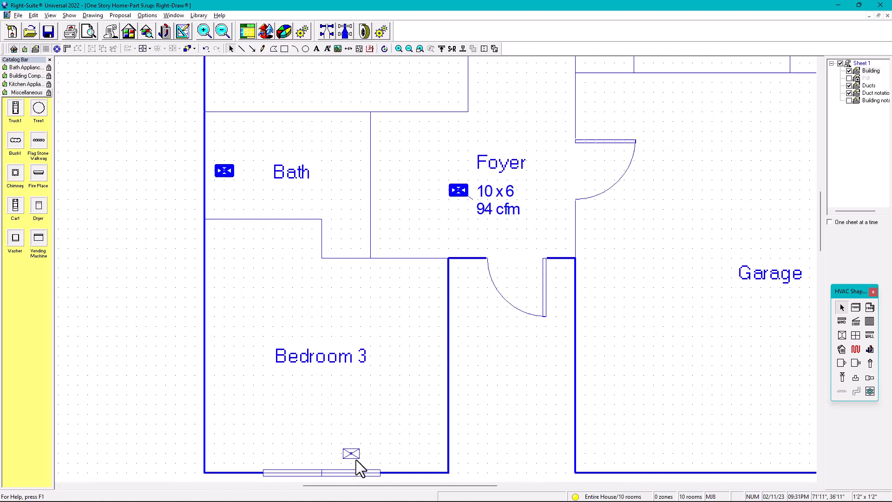
left_click(352, 455)
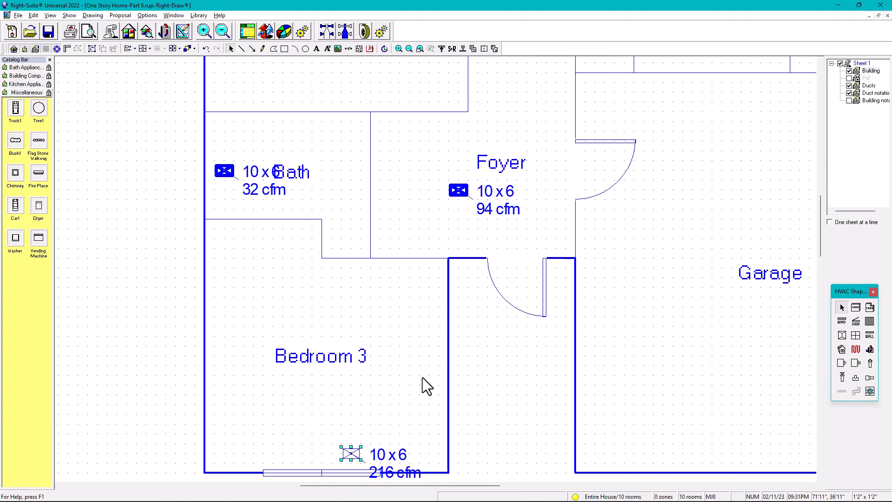
scroll(425, 385, "down", 2)
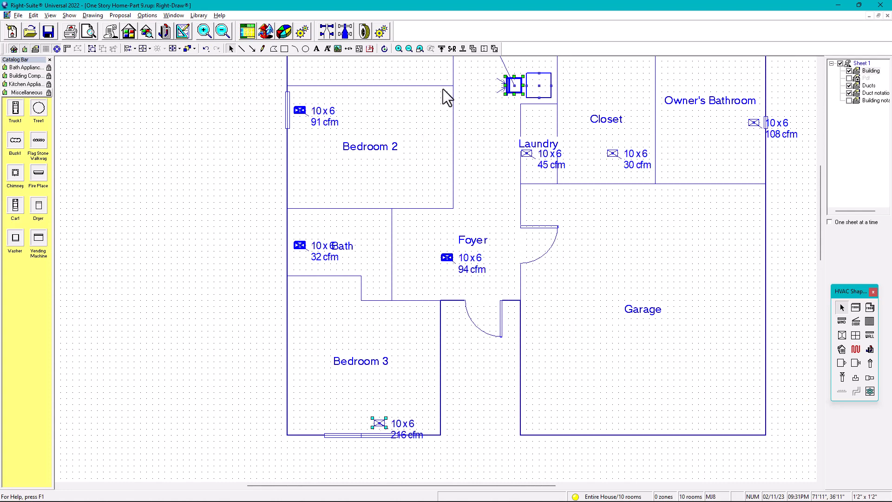
left_click(453, 48)
scroll(465, 212, "down", 1)
middle_click_drag(465, 212, 406, 402)
left_click(183, 325)
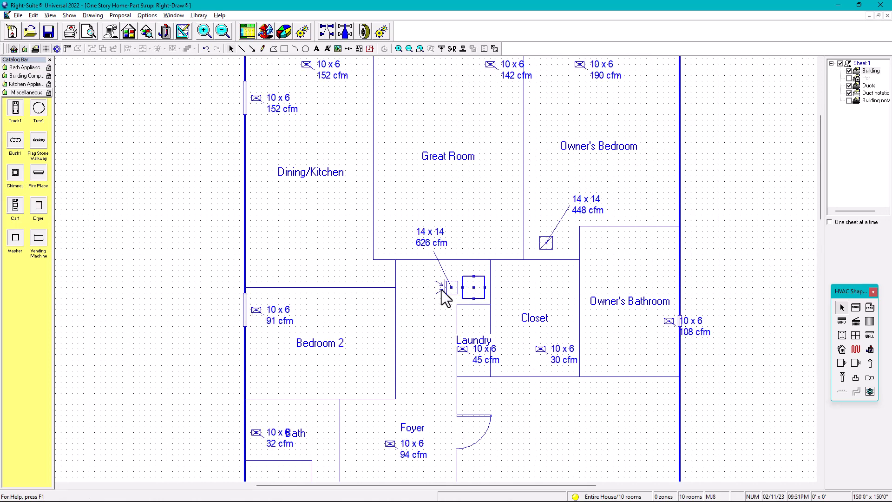
Verify which supply registers are linked to the Owner's Bedroom return and which to the low wall return grille.
left_click(545, 246)
scroll(531, 250, "down", 1)
scroll(465, 286, "up", 2)
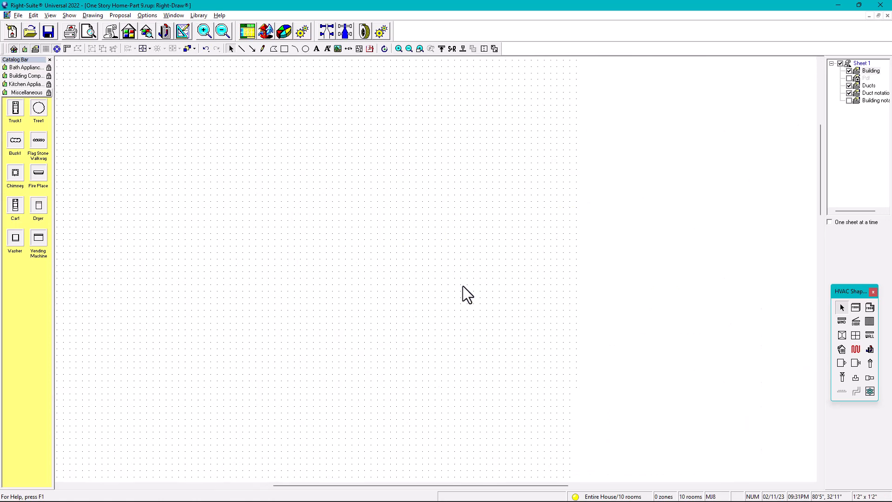
left_click(467, 279)
left_click(579, 226)
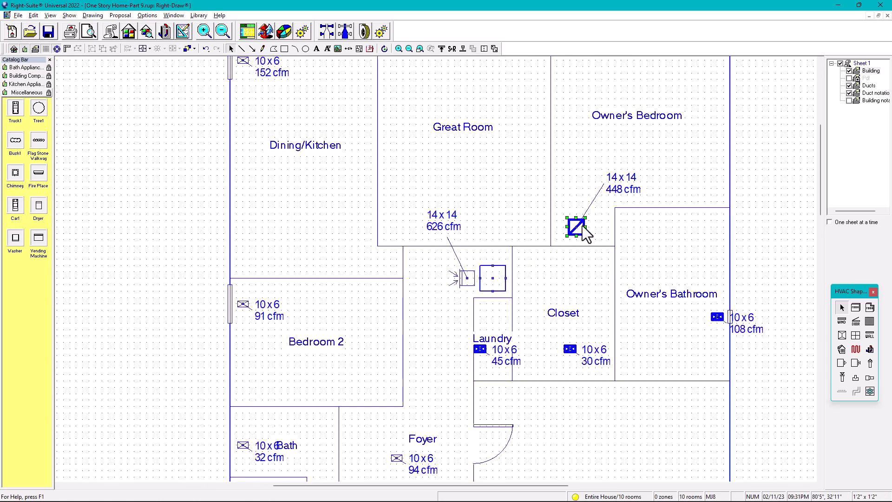
left_click(466, 282)
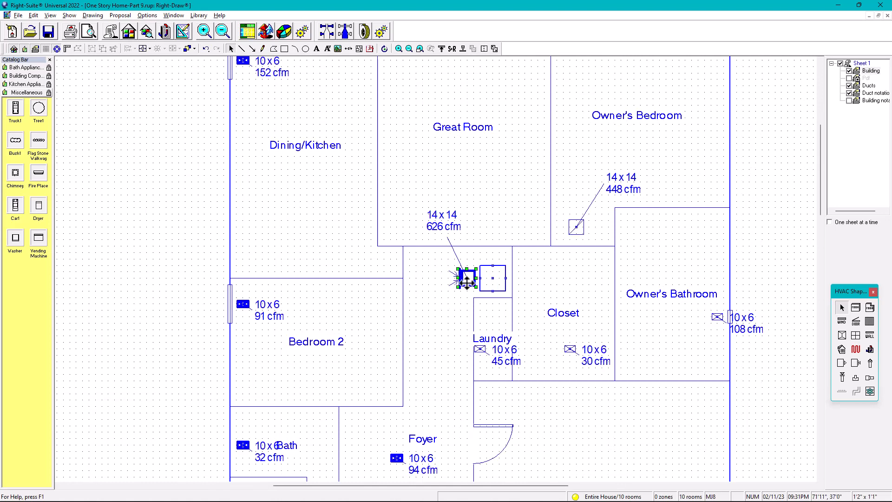
left_click(177, 244)
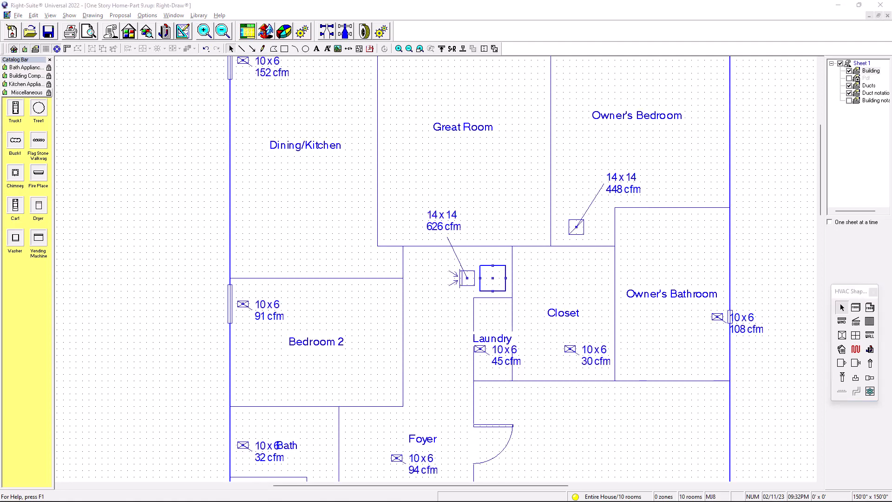
Switch to the Hart and Cooley register and return grille PDF in Adobe Acrobat Reader and find its table of contents.
left_click_drag(0, 88, 550, 1)
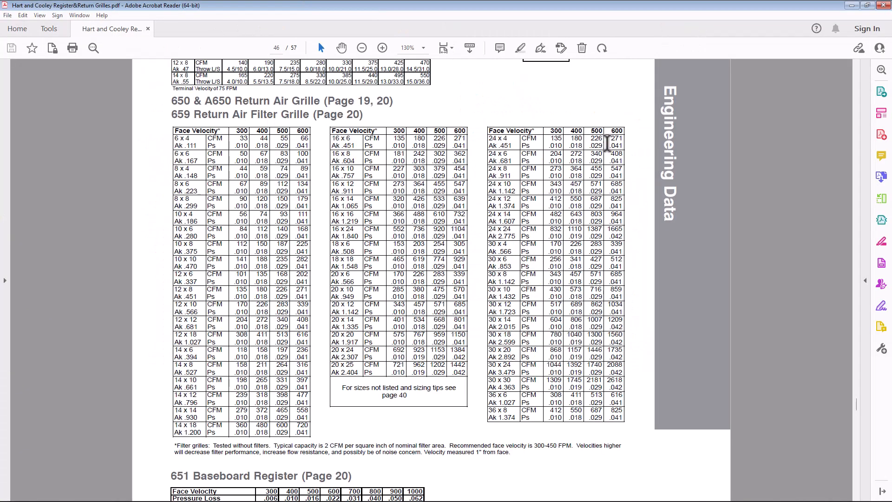
left_click_drag(858, 405, 859, 75)
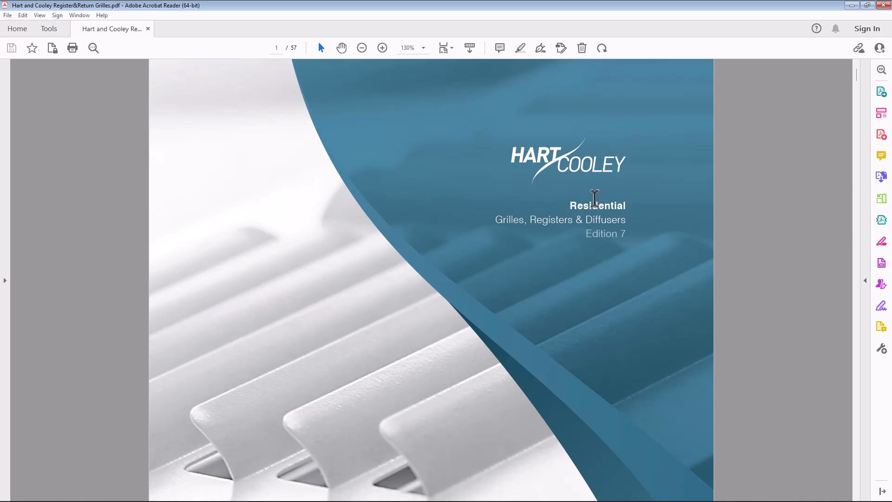
scroll(576, 200, "down", 10)
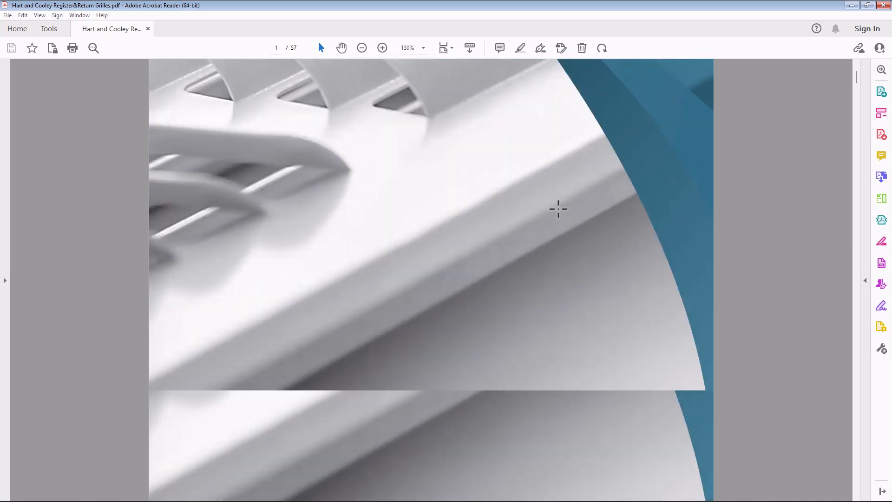
scroll(553, 202, "down", 5)
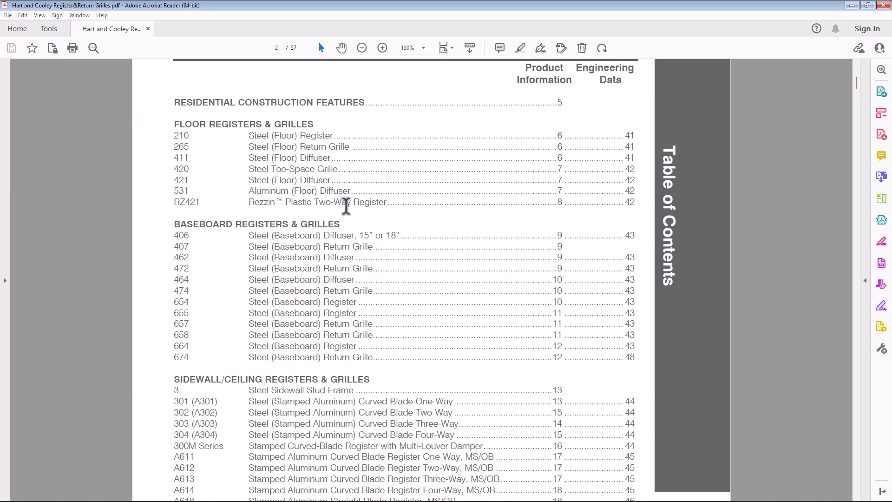
scroll(222, 191, "down", 2)
scroll(223, 191, "down", 2)
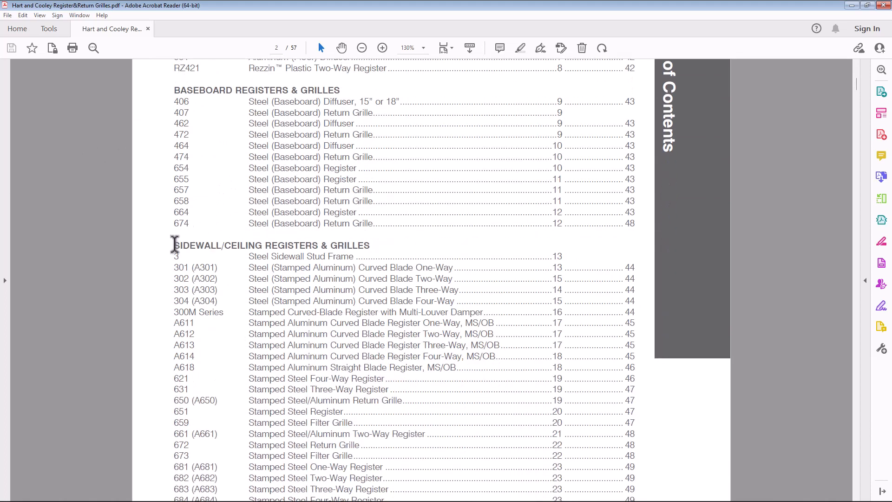
Highlight the Sidewall/Ceiling Registers & Grilles heading, the 650 (A650) return grille entry and its product page number in the table of contents.
left_click_drag(174, 246, 358, 245)
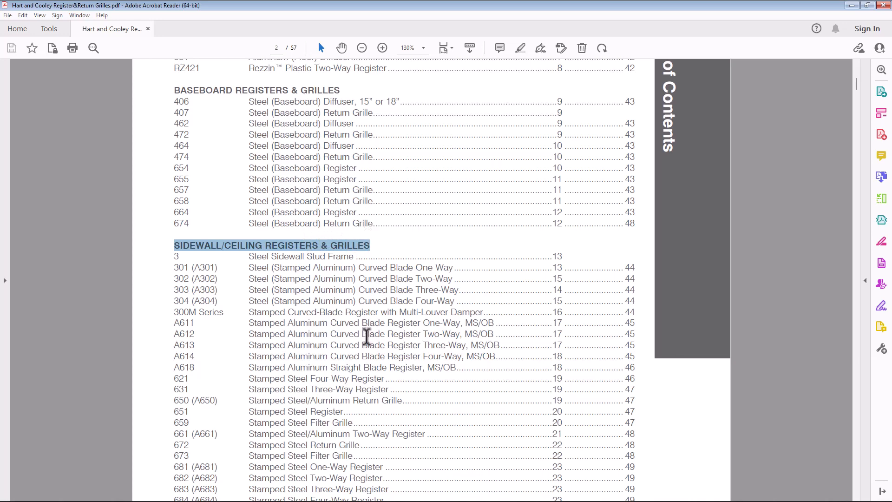
scroll(367, 338, "down", 3)
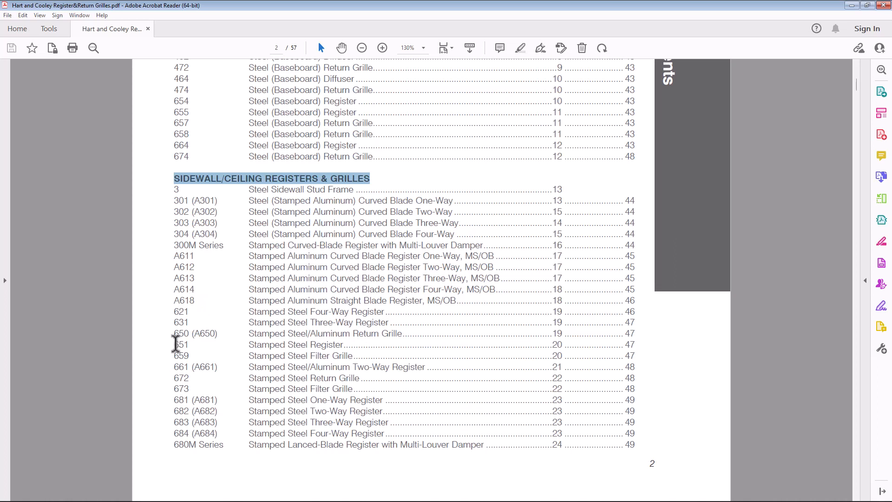
left_click_drag(172, 332, 426, 334)
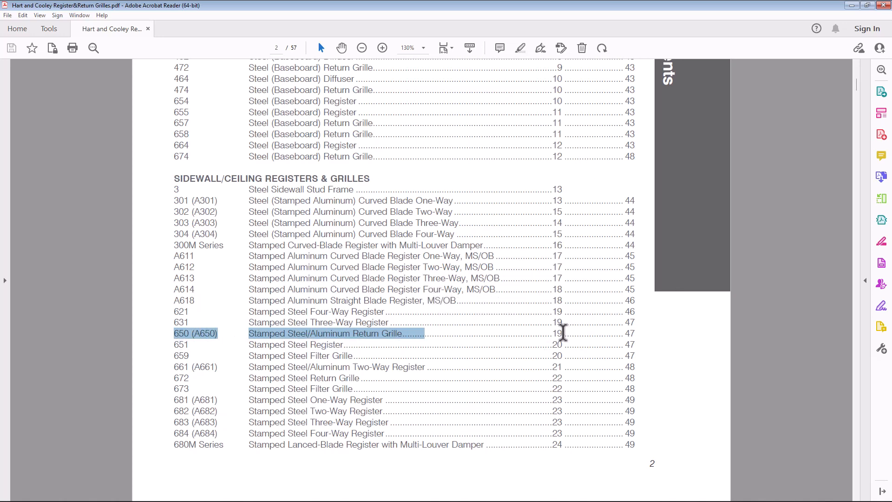
left_click_drag(566, 333, 550, 334)
Find the catalog's sidewall grille product page and compare the A650 Return Air Grille with the 659 Return Air Filter Grille.
scroll(549, 333, "down", 10)
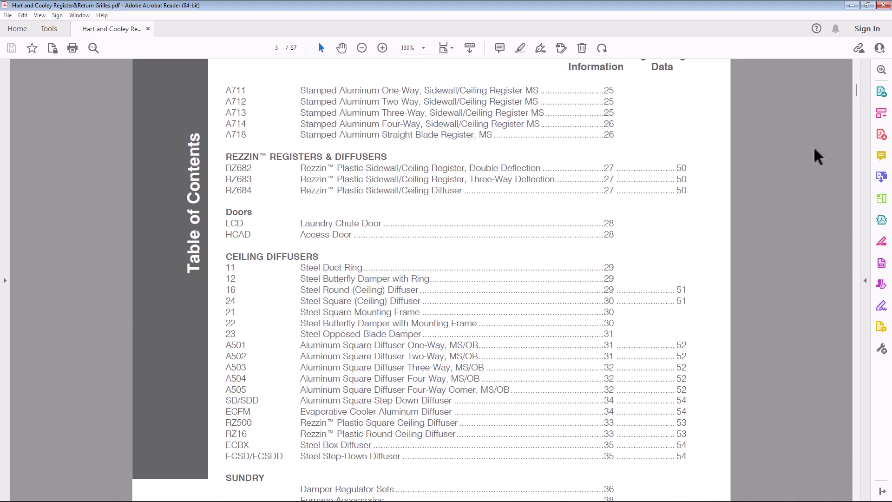
left_click_drag(855, 93, 843, 228)
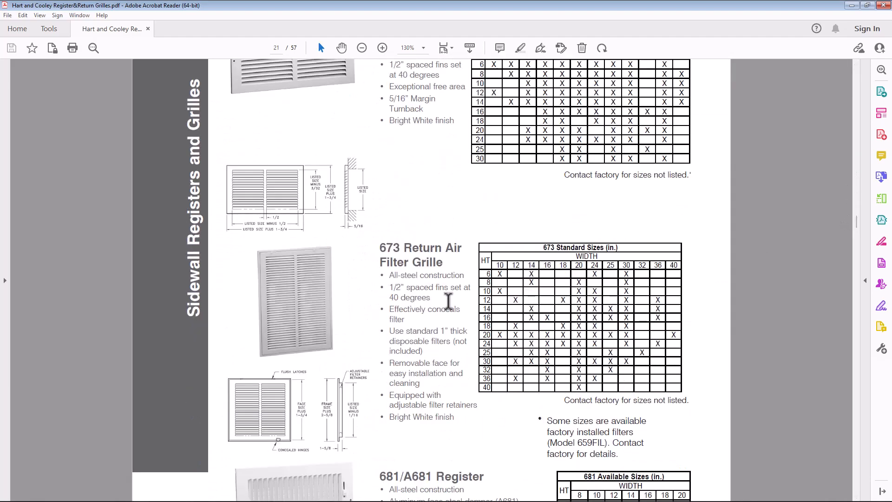
scroll(451, 298, "down", 4)
scroll(418, 237, "up", 12)
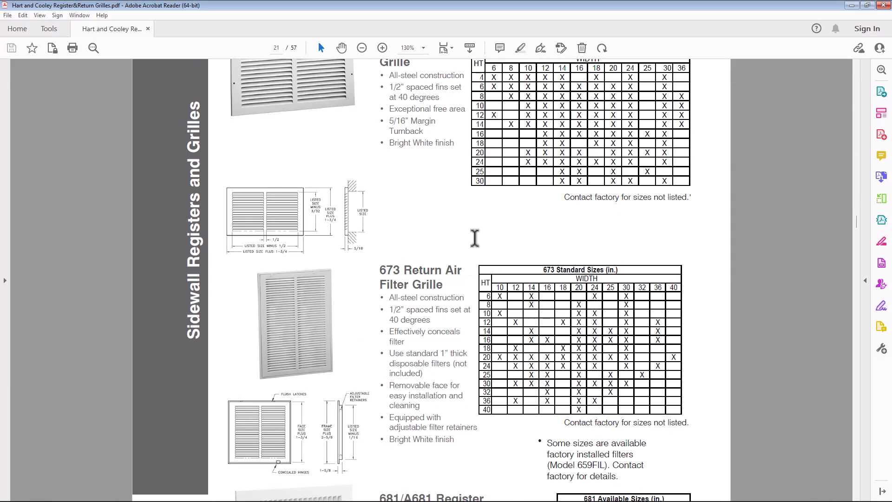
scroll(498, 230, "up", 15)
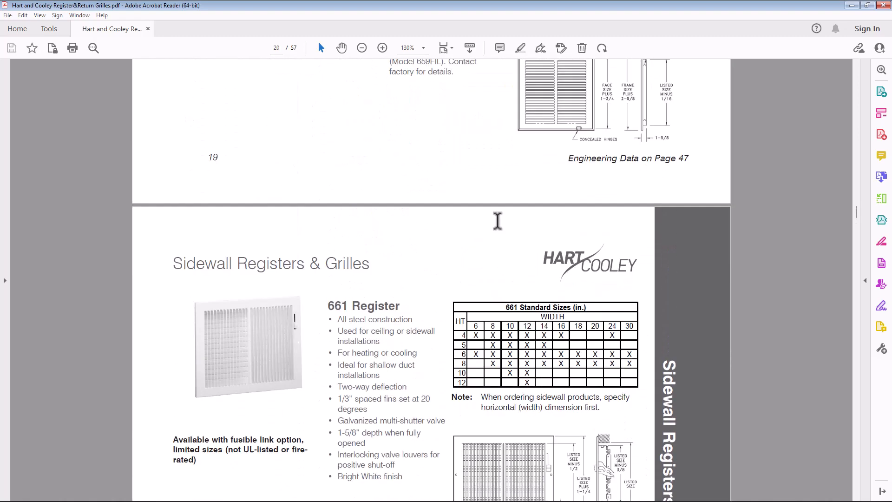
scroll(501, 218, "up", 5)
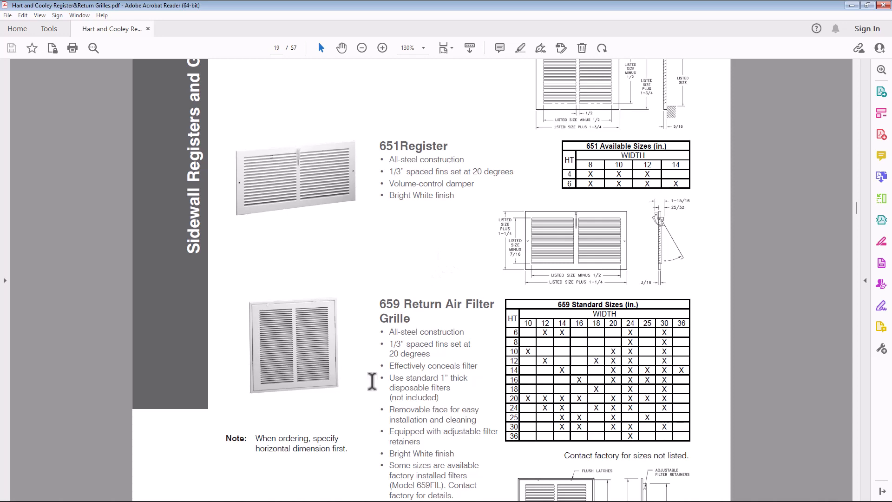
scroll(457, 394, "up", 5)
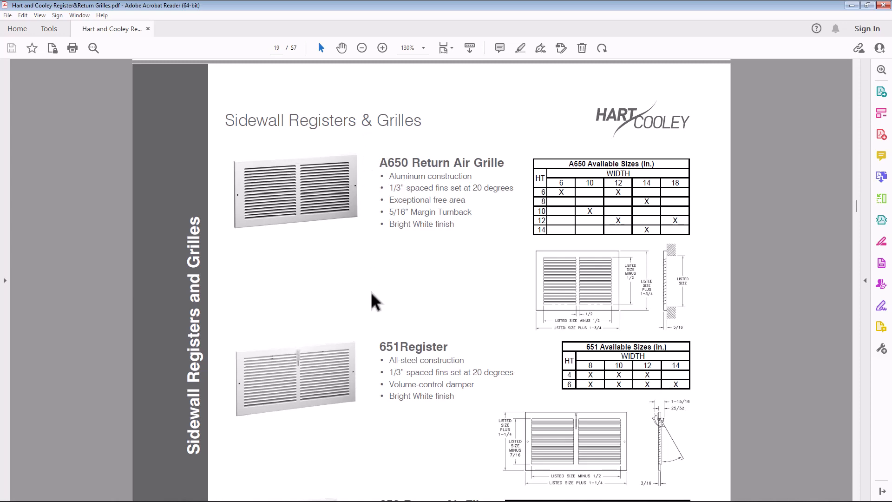
scroll(374, 302, "down", 6)
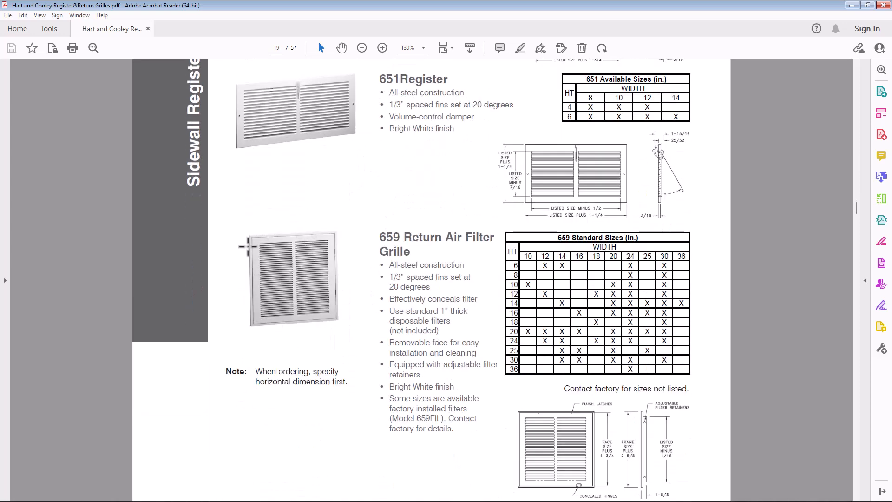
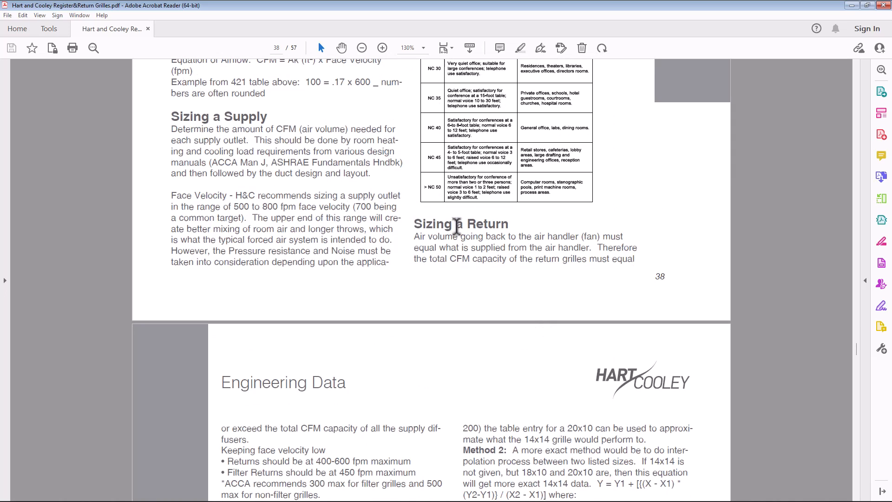
Highlight the Sizing a Return heading in the engineering data and read its guidance through to the following page.
left_click_drag(417, 222, 510, 225)
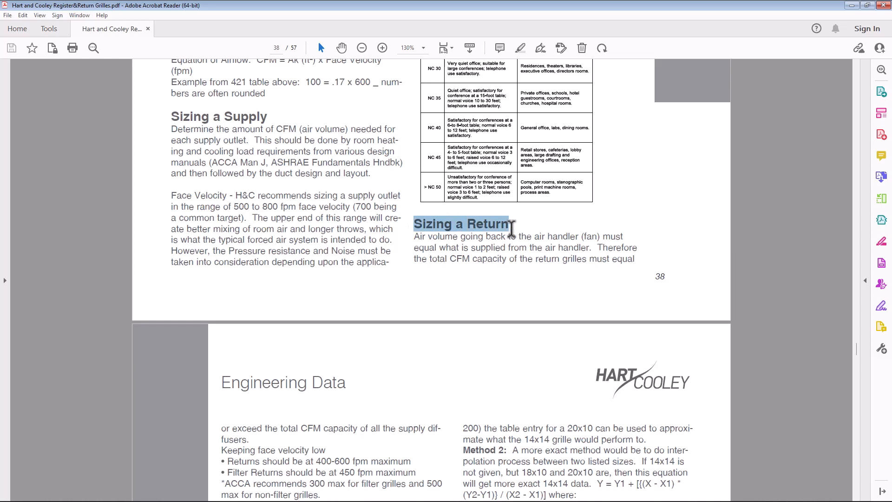
scroll(518, 307, "down", 1)
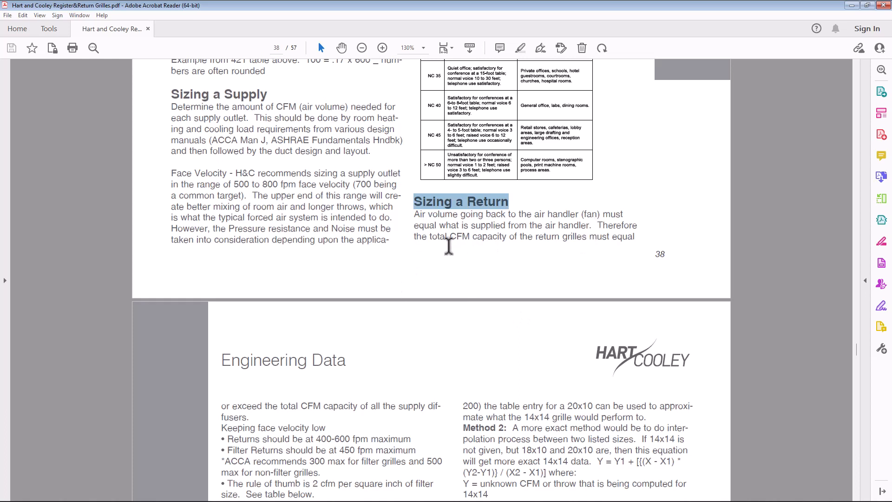
scroll(609, 254, "down", 2)
scroll(609, 254, "down", 4)
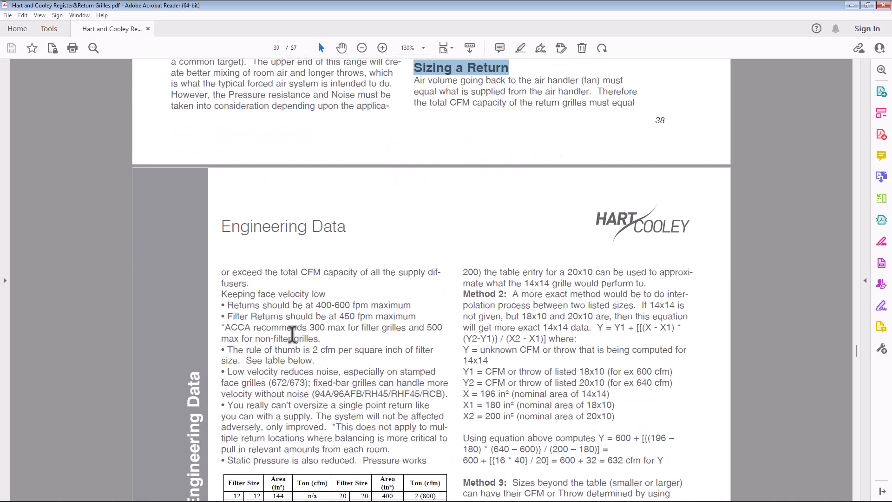
Highlight the "Keeping face velocity low" guidance and examine the upper and lower face velocity figures recommended for returns.
left_click(222, 294)
left_click_drag(222, 294, 319, 296)
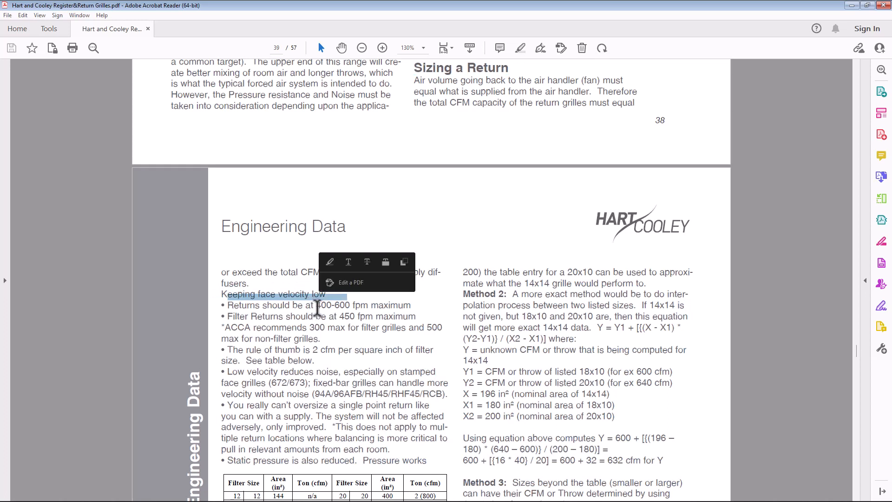
double_click(324, 305)
left_click(345, 304)
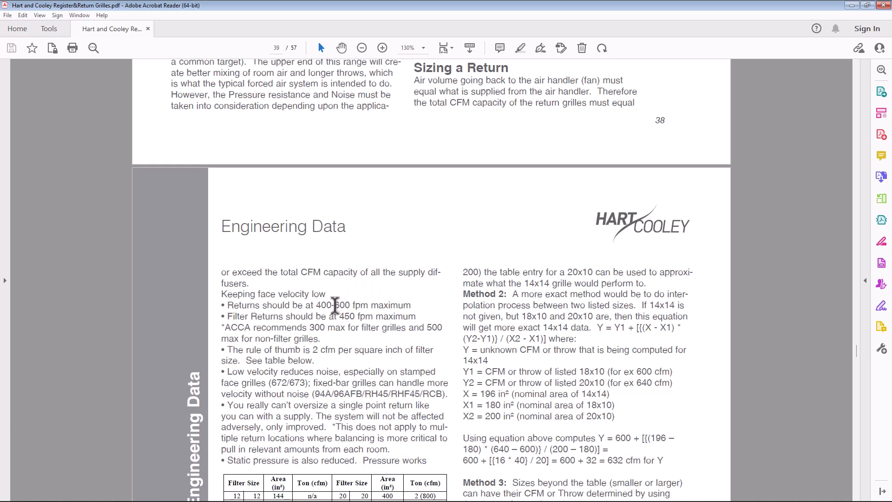
left_click_drag(334, 305, 349, 305)
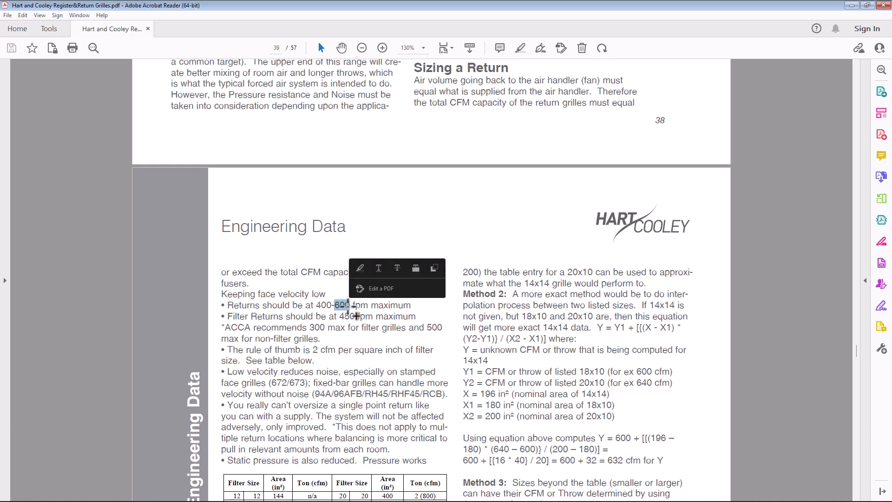
left_click(325, 294)
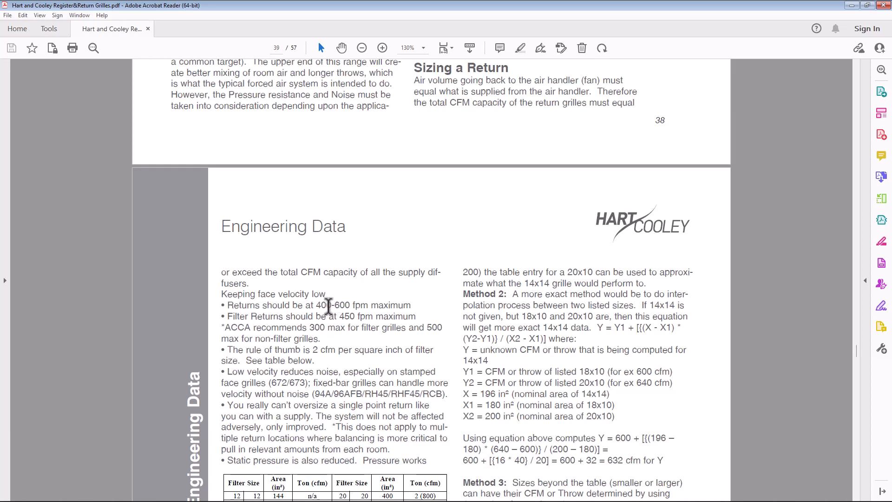
left_click_drag(331, 305, 316, 305)
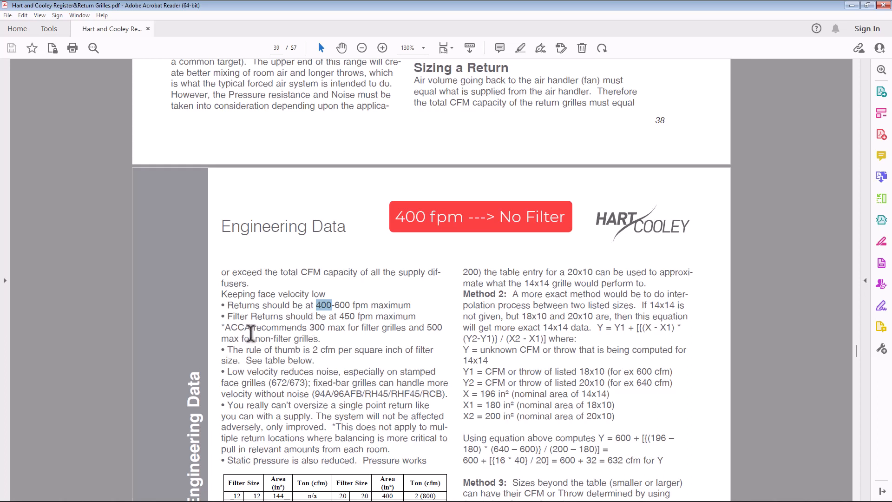
Highlight ACCA's 300 fpm maximum for filter grilles and the 400 fpm figure recommended for returns in the face velocity guidance.
left_click_drag(310, 327, 326, 329)
left_click(333, 339)
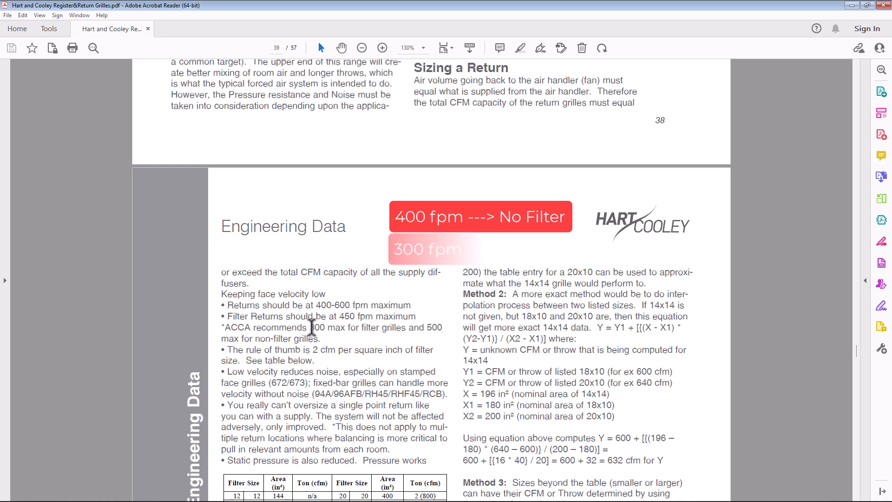
left_click_drag(303, 327, 403, 325)
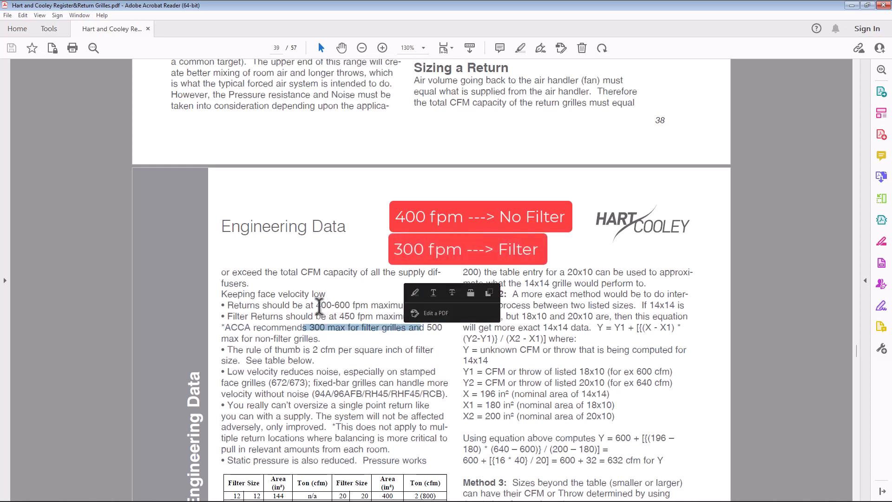
left_click_drag(316, 305, 332, 305)
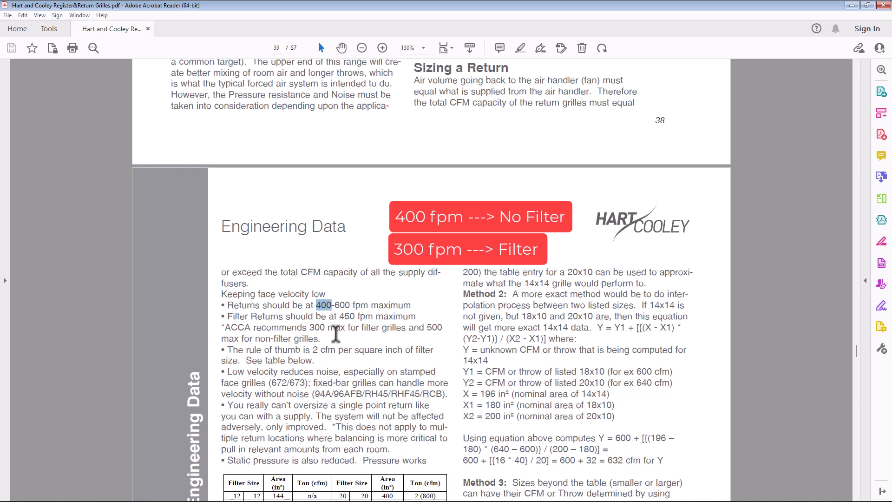
Find the engineering data table for the 650 & A650 Return Air Grille and 659 Return Air Filter Grille.
scroll(353, 323, "down", 10)
scroll(380, 330, "down", 15)
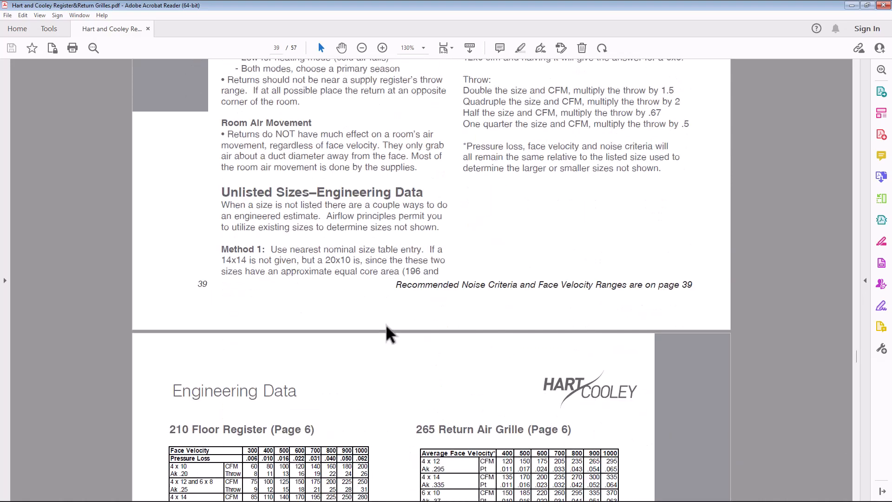
scroll(392, 328, "down", 18)
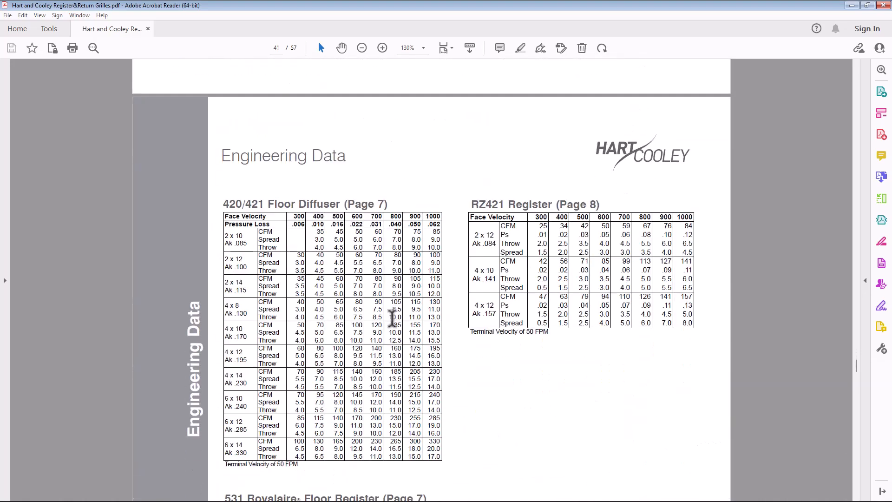
scroll(394, 314, "down", 5)
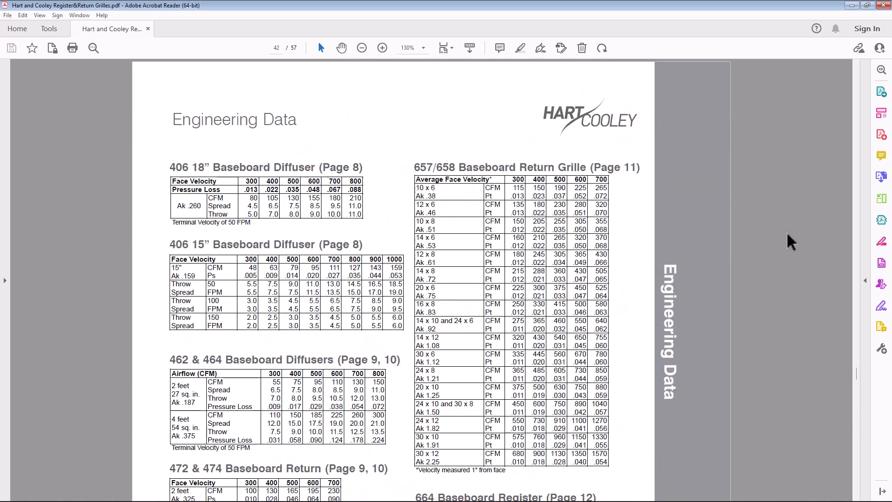
scroll(651, 346, "down", 20)
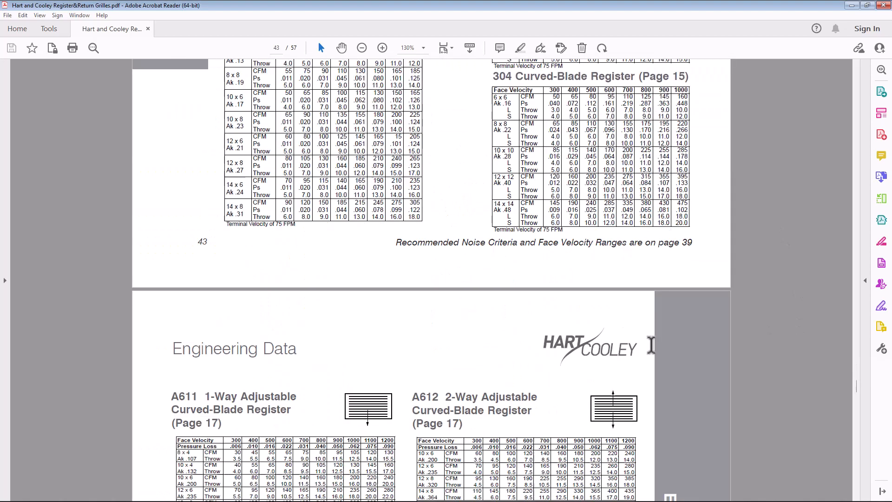
scroll(651, 345, "down", 11)
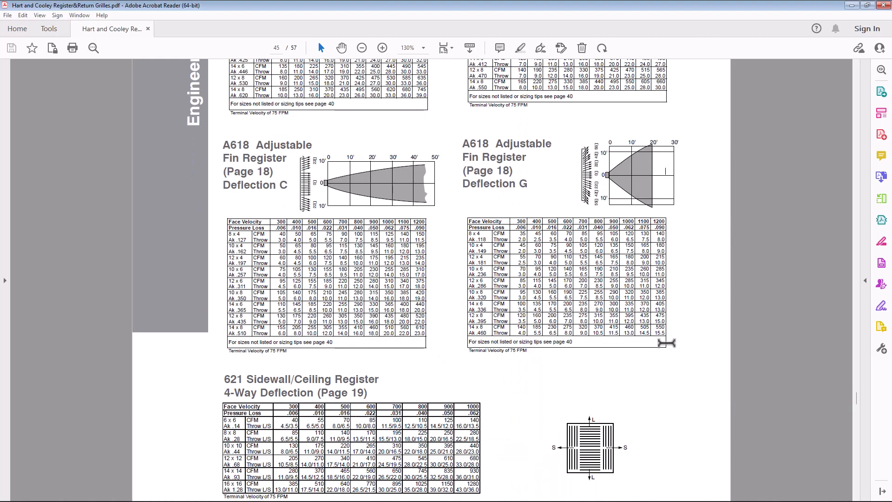
scroll(666, 341, "down", 20)
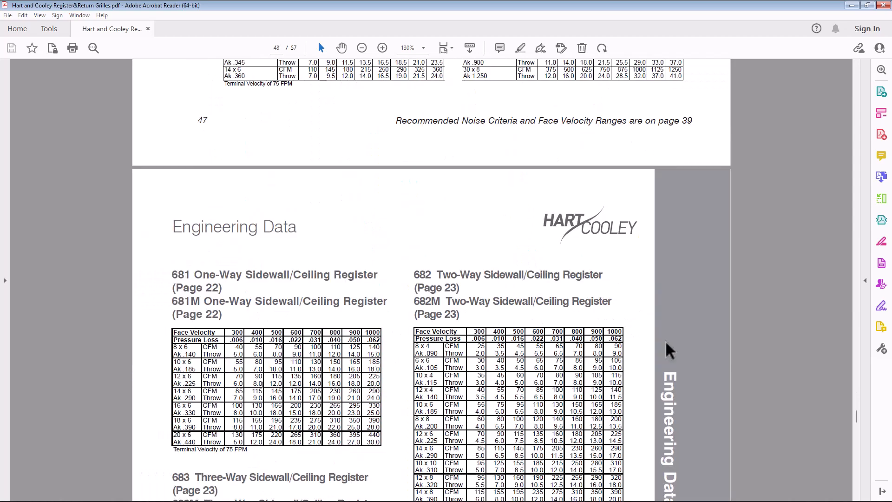
scroll(665, 338, "down", 3)
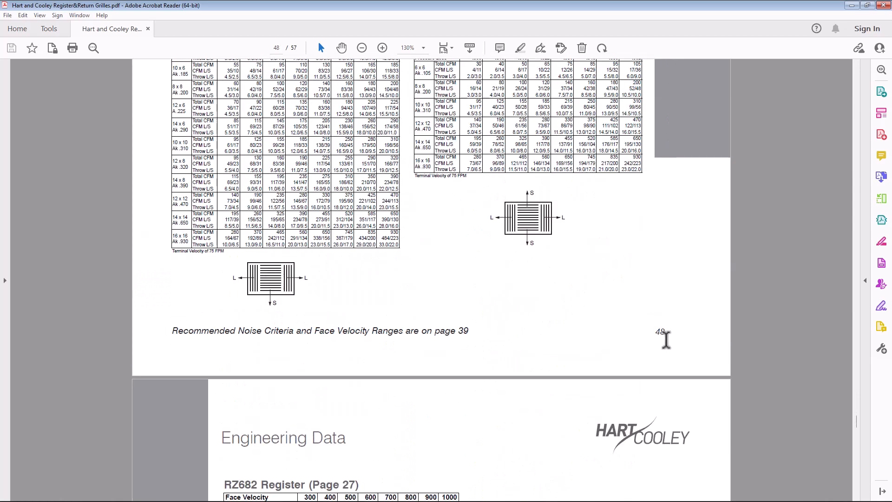
scroll(665, 337, "down", 8)
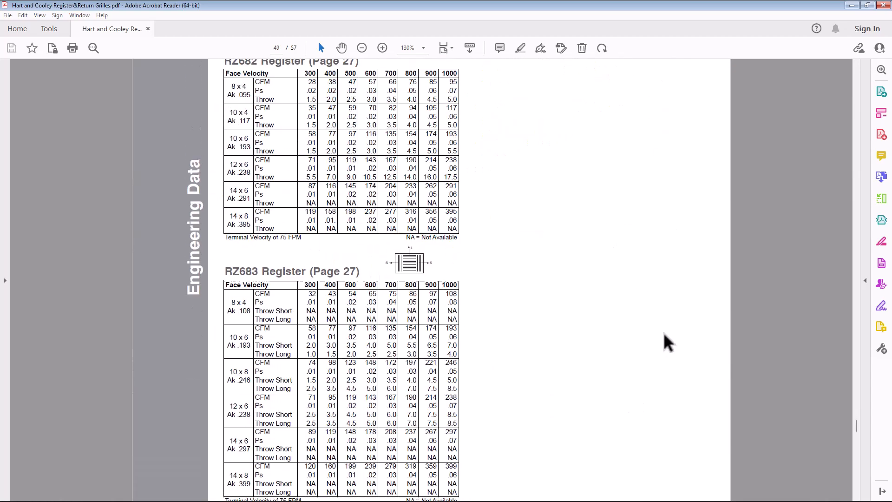
scroll(664, 332, "up", 5)
scroll(666, 330, "up", 15)
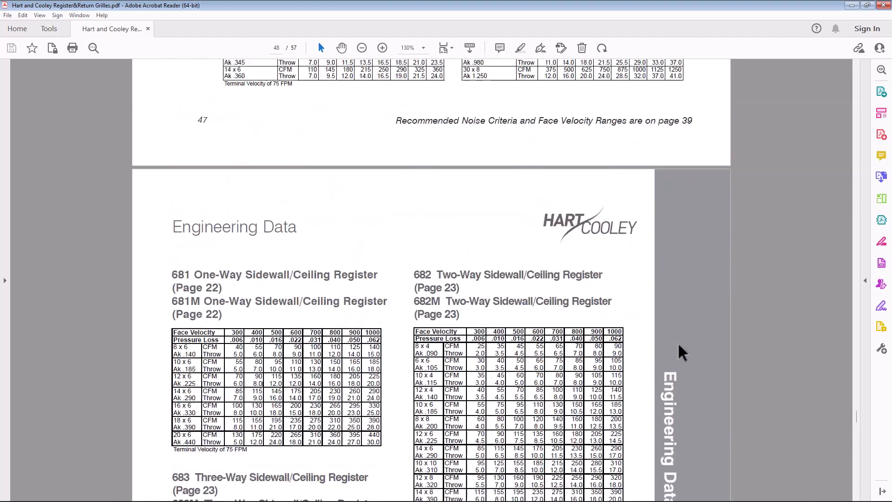
scroll(678, 344, "up", 11)
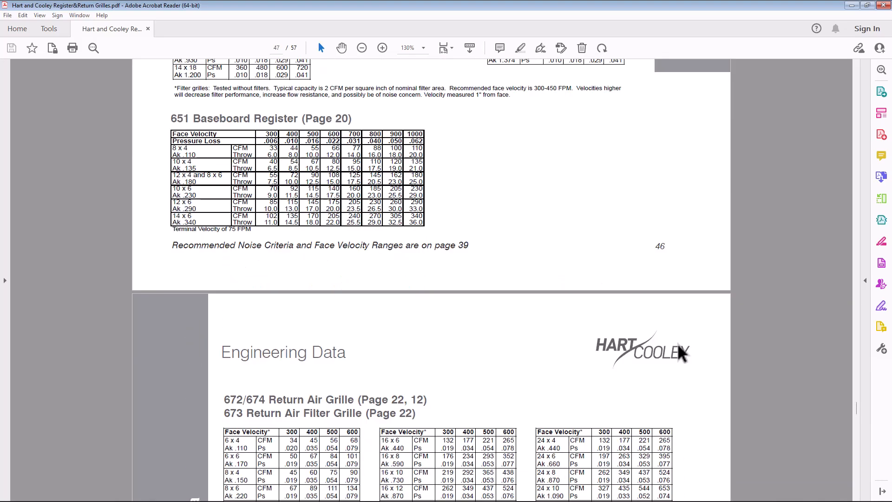
scroll(677, 346, "up", 9)
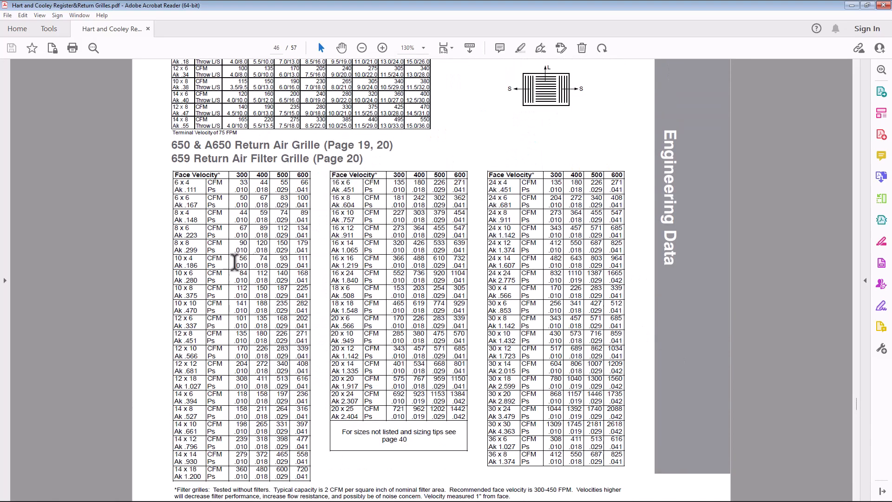
scroll(315, 258, "down", 1)
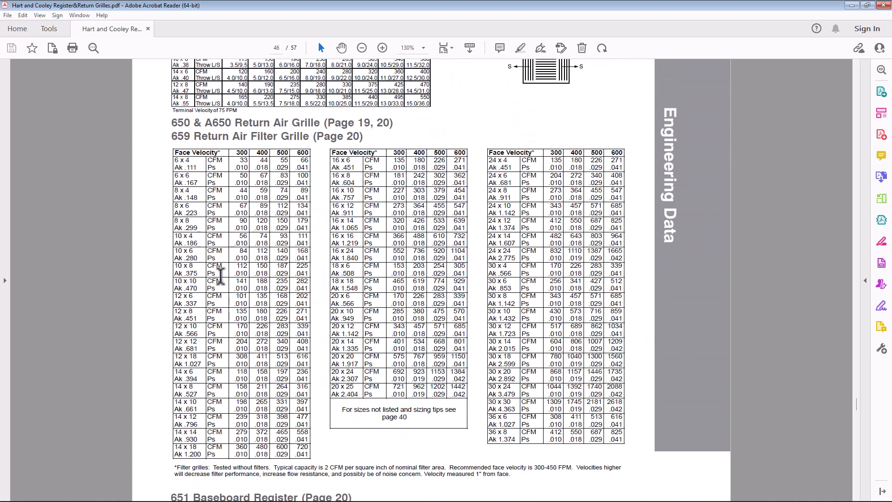
scroll(166, 268, "up", 1, "ctrl")
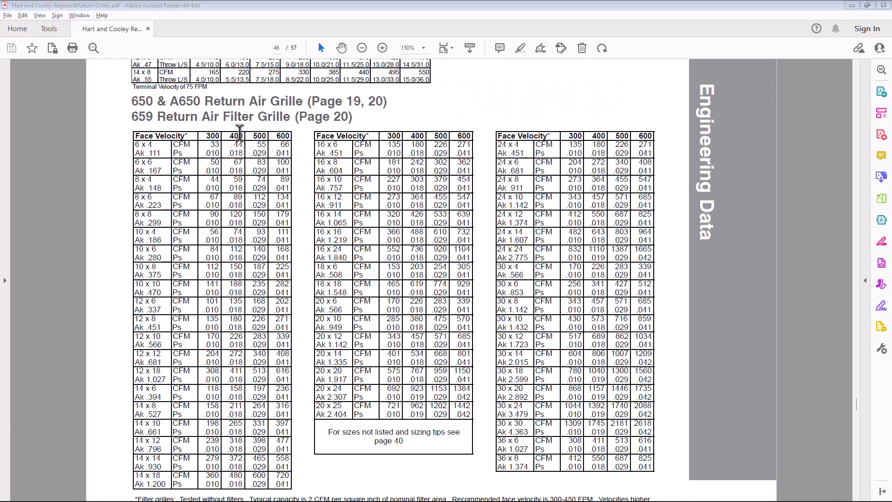
Compare the hallway return's airflow in the Right-Suite drawing with the catalog's 400 fpm column, highlighting the 20 x 20 grille's CFM.
key("alt+Tab")
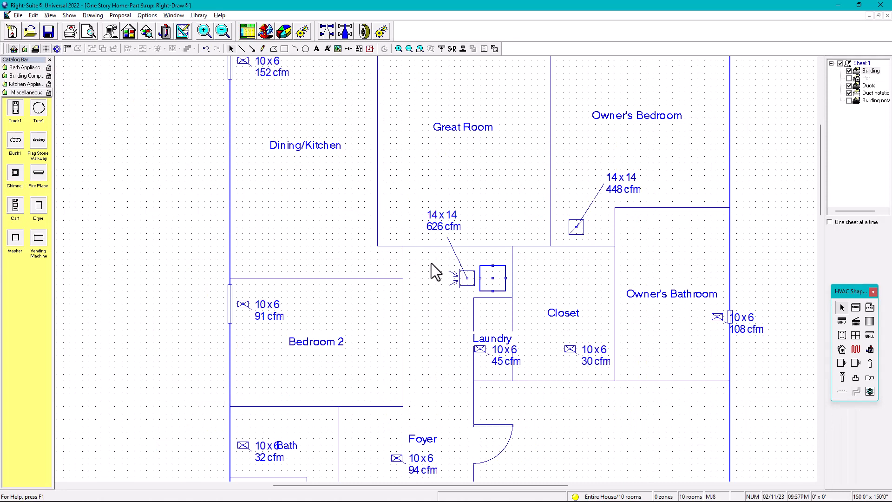
left_click(468, 280)
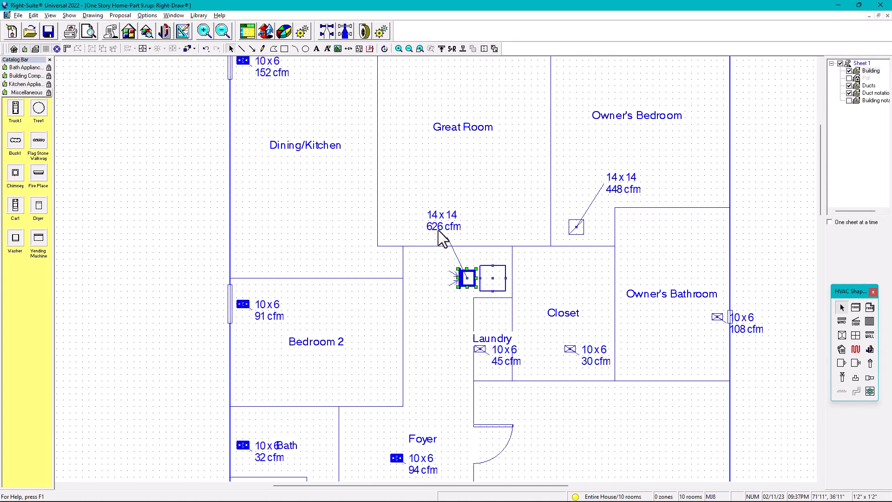
key("alt+Tab")
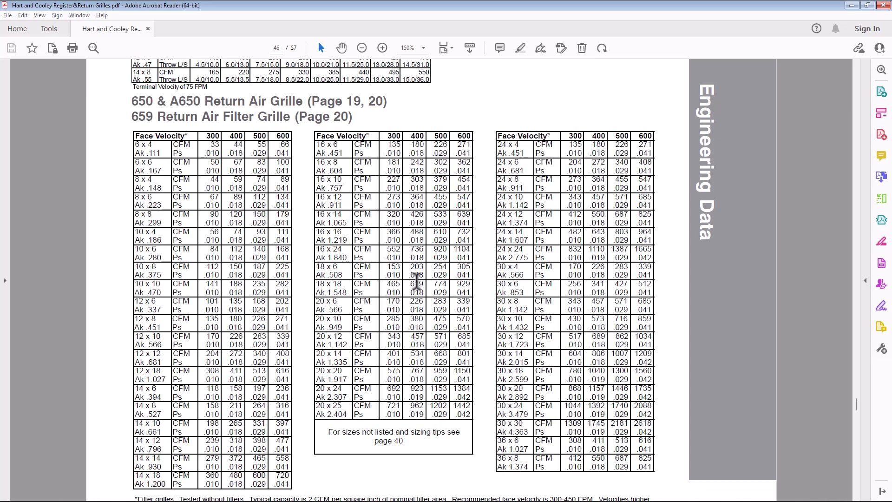
double_click(417, 371)
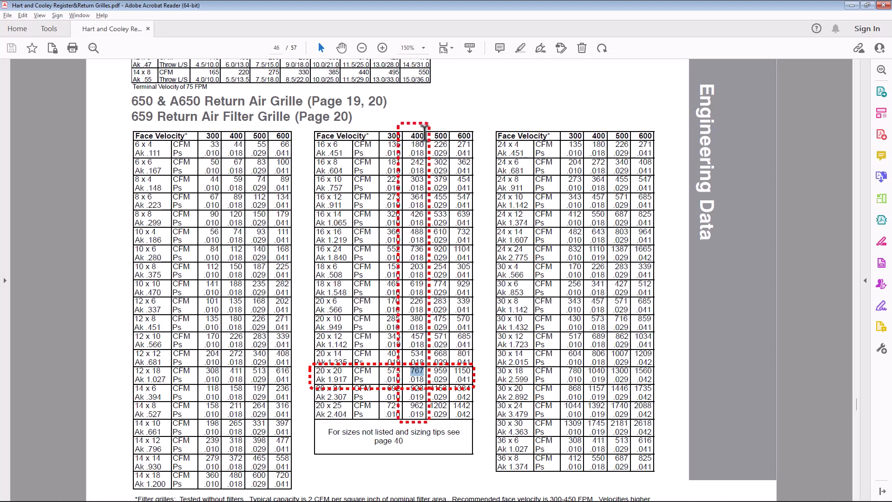
key("alt+Tab")
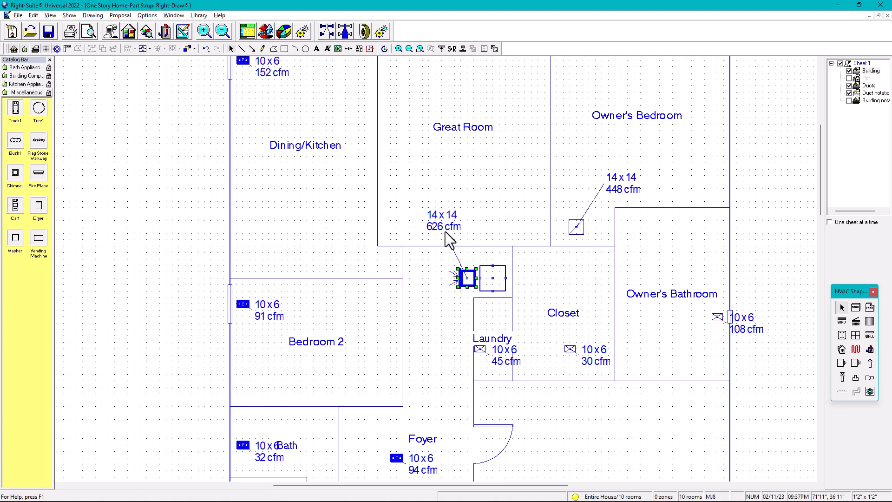
key("alt+Tab")
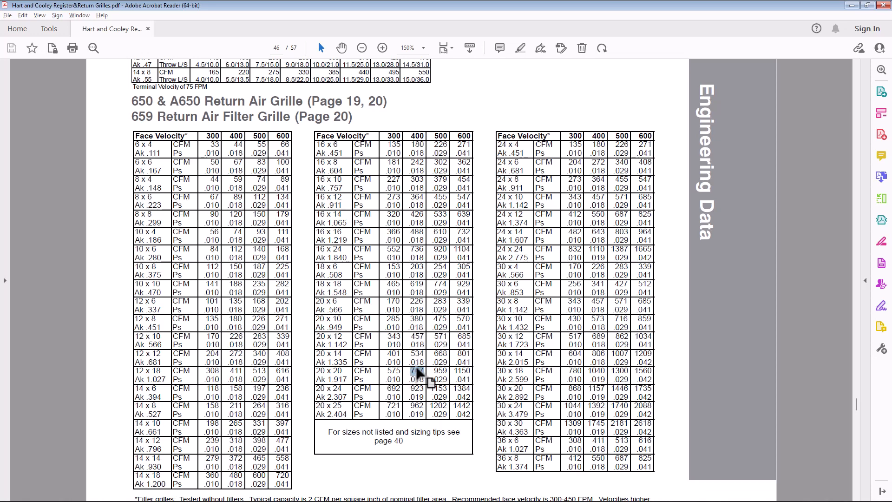
key("alt+Tab")
key("alt+Tab")
In the Right-Suite drawing, set the hallway return grille's actual width and actual height to 20 inches each.
key("alt+Tab")
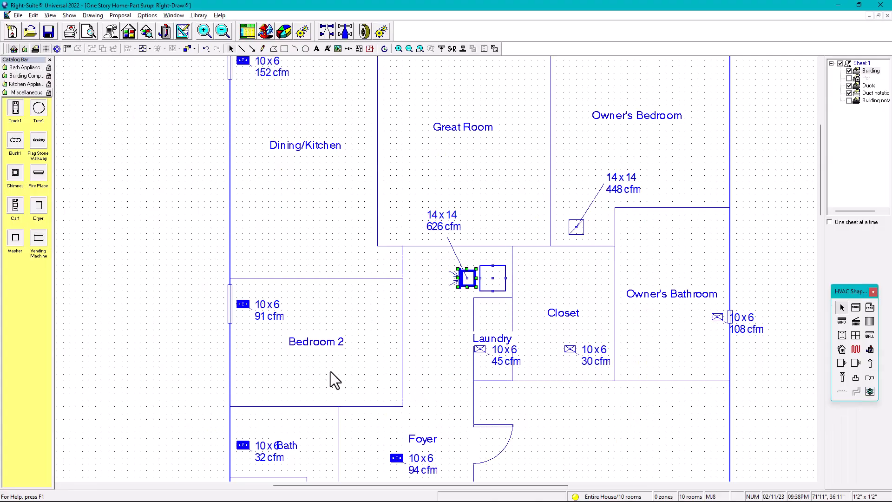
left_click(458, 316)
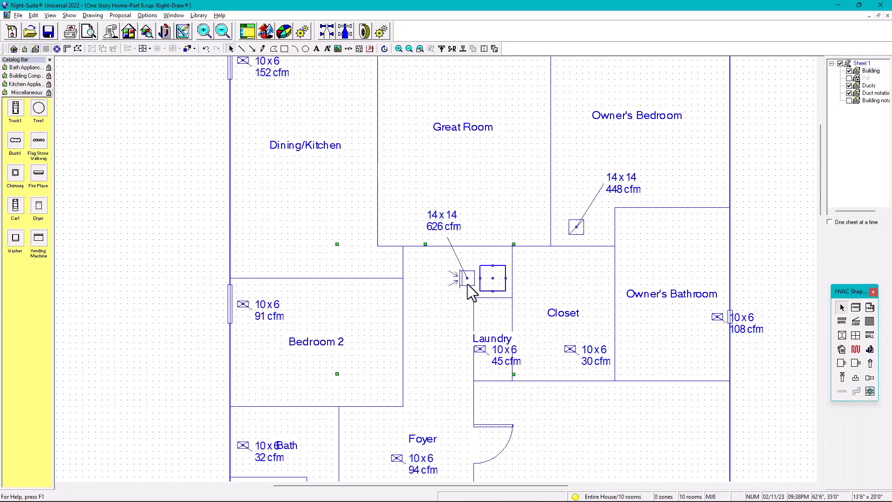
left_click(468, 284)
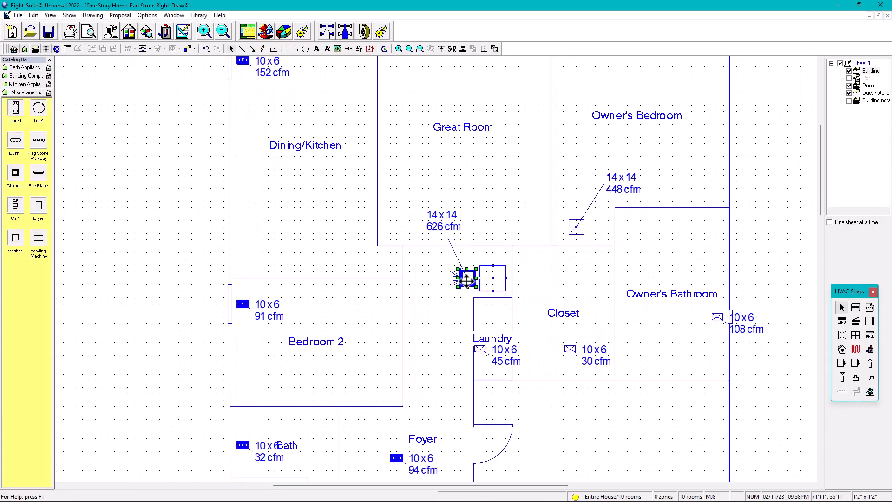
double_click(466, 280)
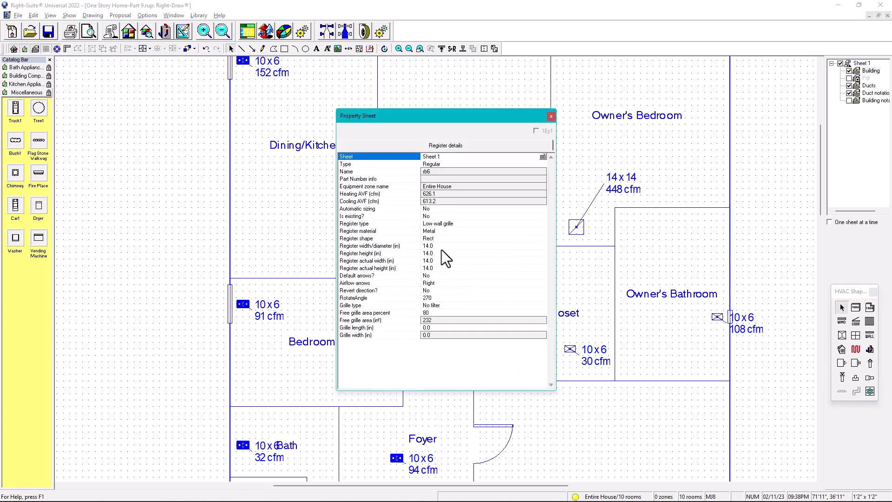
left_click(433, 261)
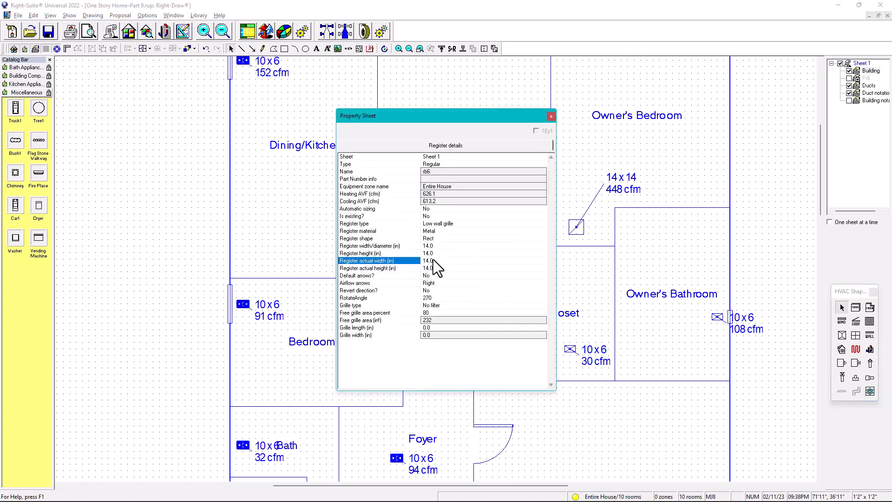
left_click(434, 261)
type("20")
left_click(438, 268)
type("20")
key("Return")
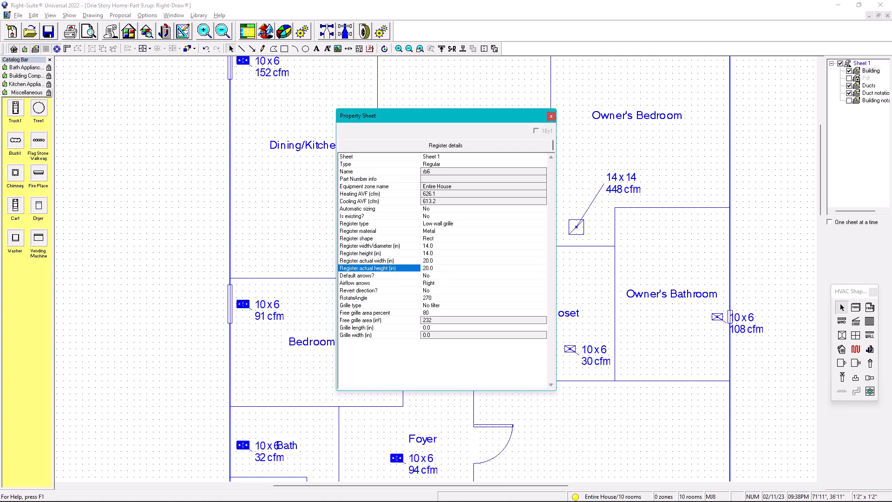
left_click(552, 116)
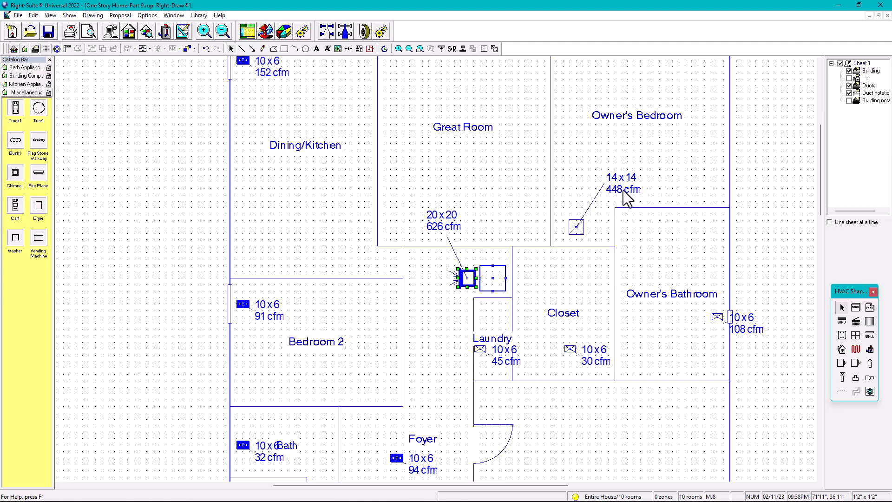
Compare the Owner's Bedroom return's airflow with the catalog's 400 fpm column and examine the 14 x 18 grille entry.
key("alt+Tab")
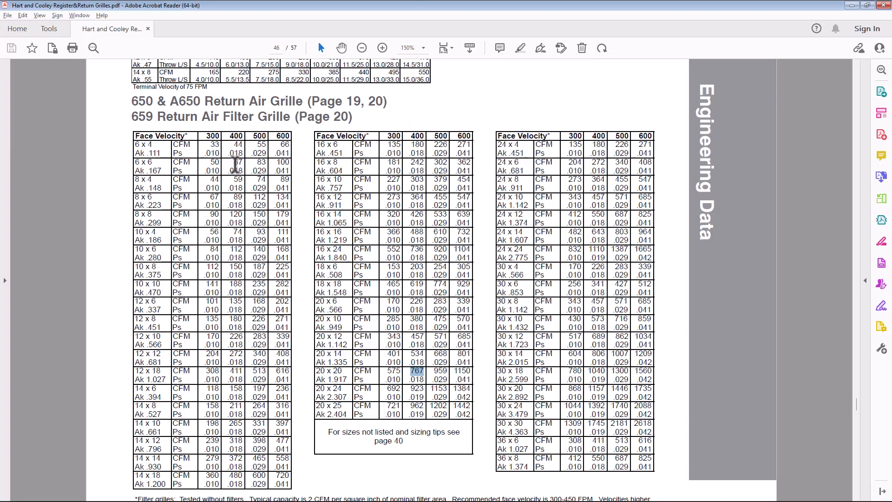
key("alt+Tab")
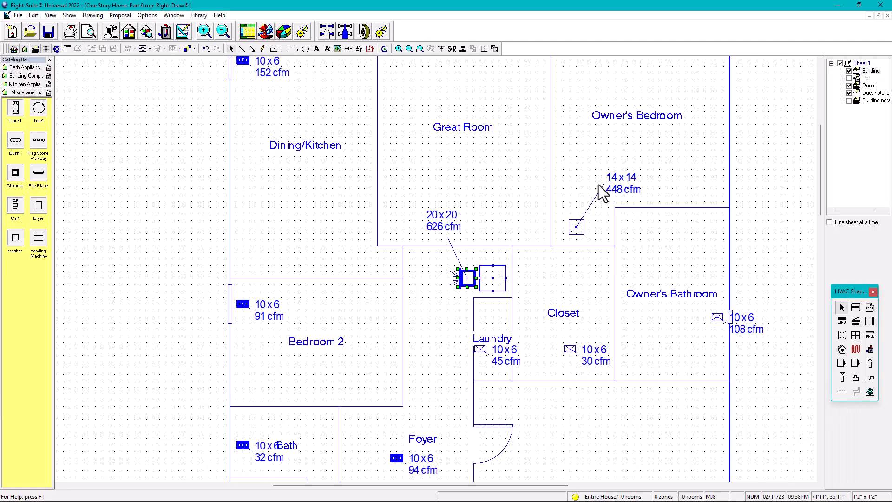
key("alt+Tab")
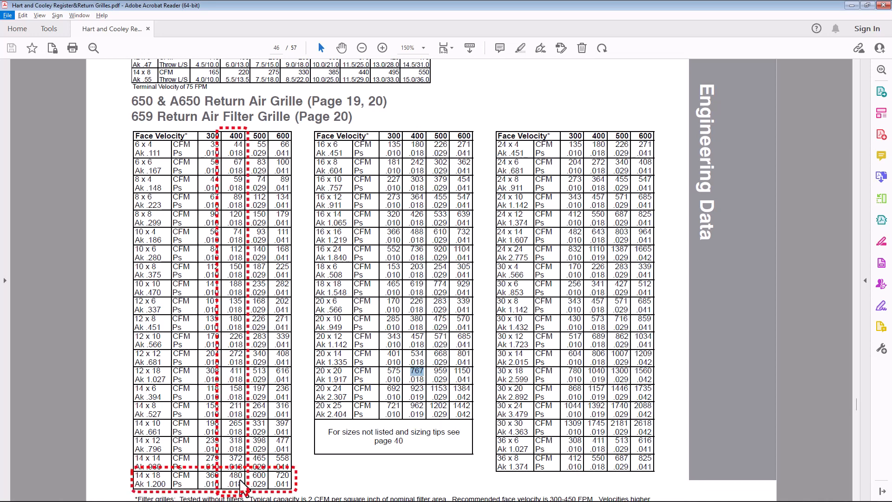
key("alt+Tab")
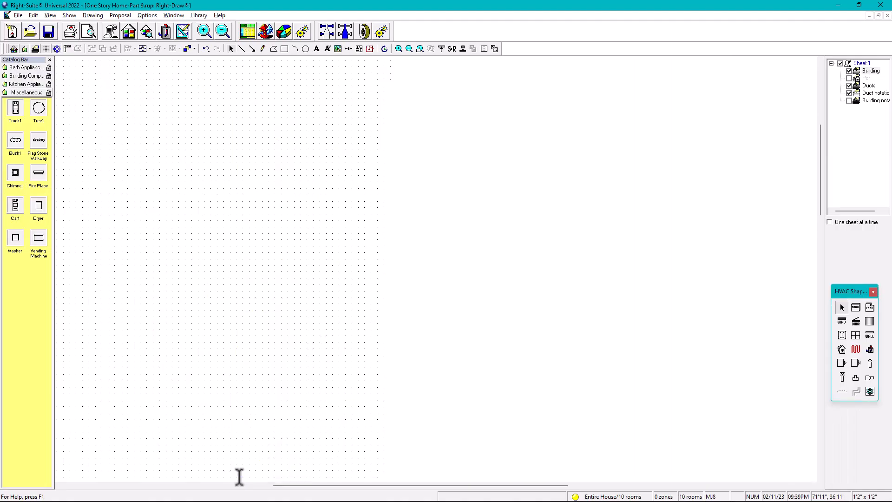
key("alt+Tab")
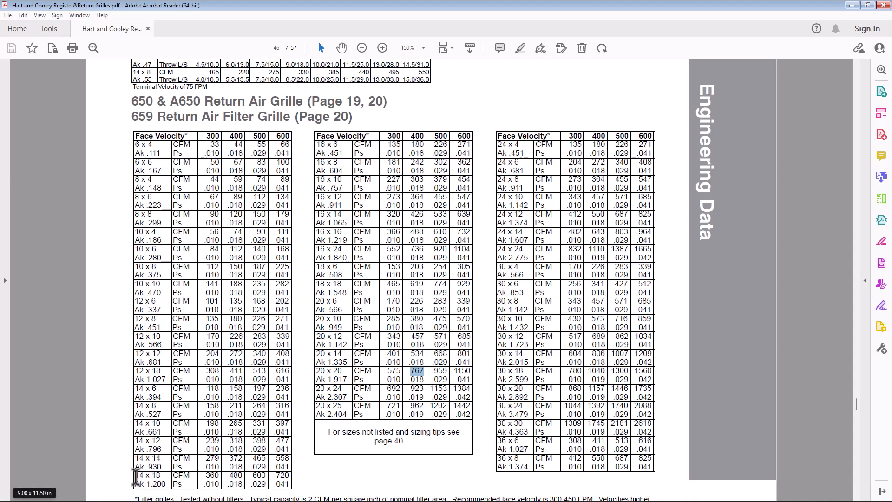
key("alt+Tab")
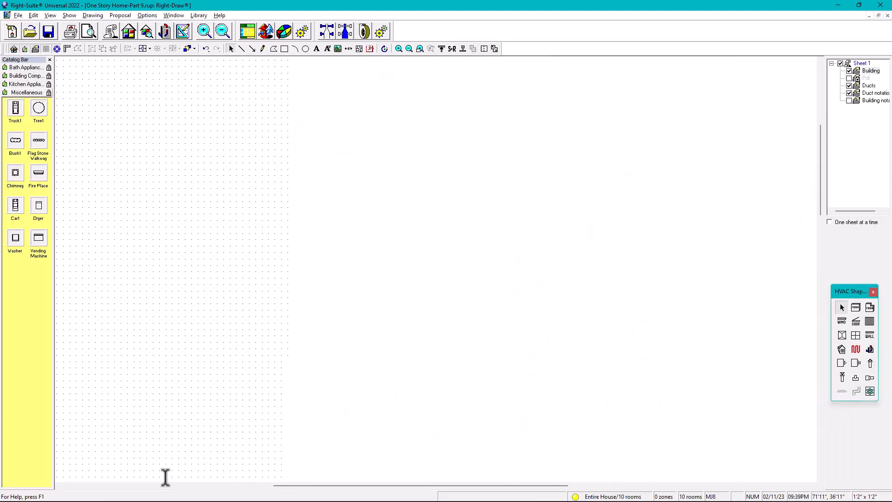
In the Right-Suite drawing, set the Owner's Bedroom return grille's register height to 18 inches.
left_click(577, 228)
double_click(577, 228)
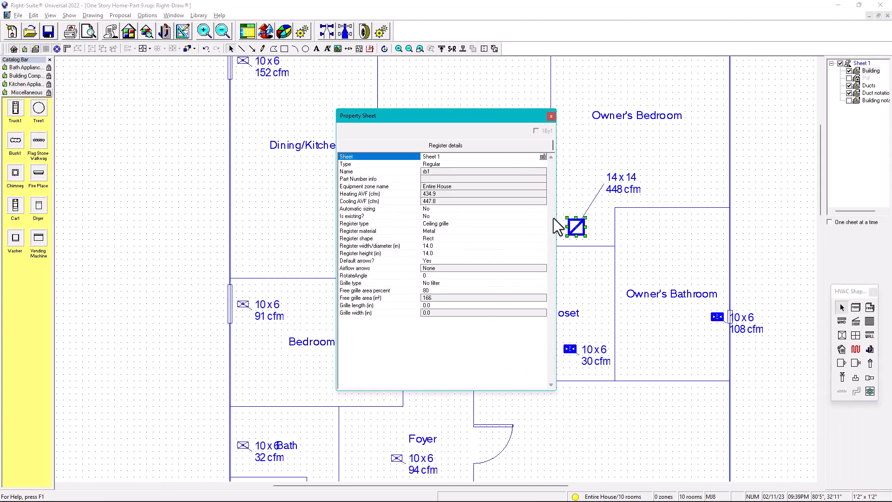
left_click(437, 253)
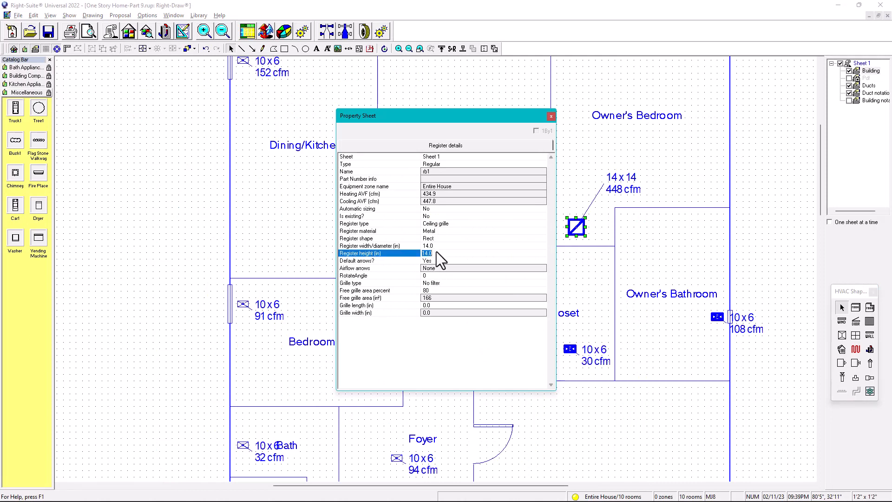
type("18")
key("Return")
left_click(551, 115)
left_click(763, 239)
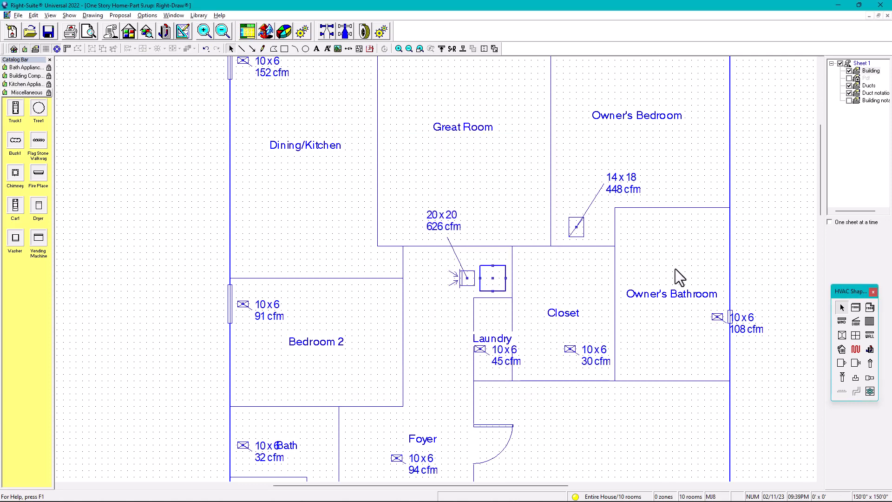
Draw a return duct about 6'10" long from the Owner's Bedroom grille to the equipment box, dismissing the part mapping without mapping the grille.
scroll(579, 261, "up", 1)
middle_click_drag(575, 264, 568, 239)
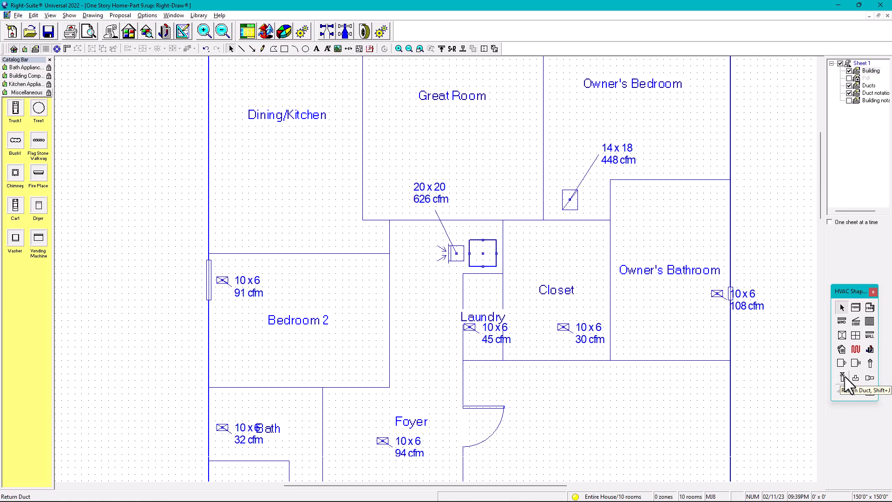
left_click(843, 378)
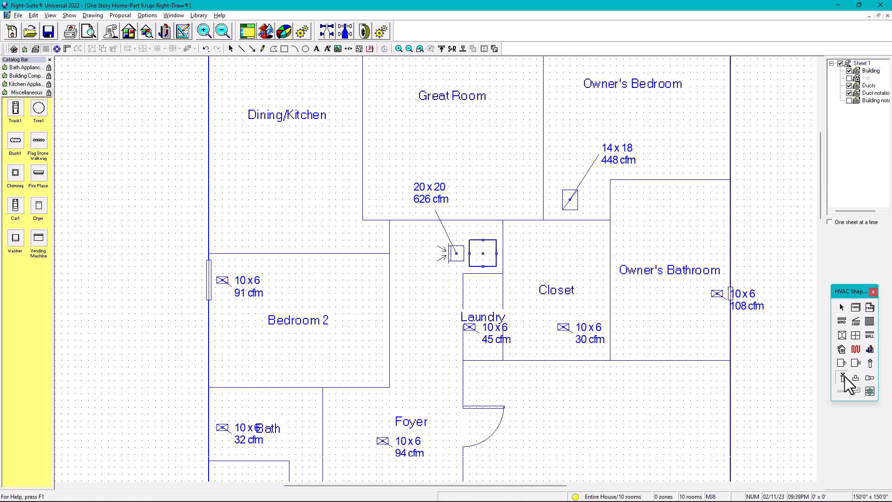
left_click(571, 200)
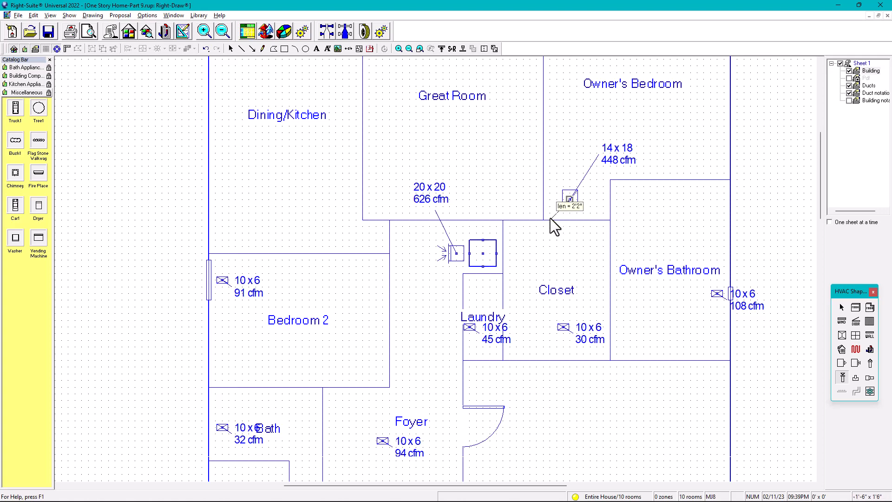
left_click(495, 259)
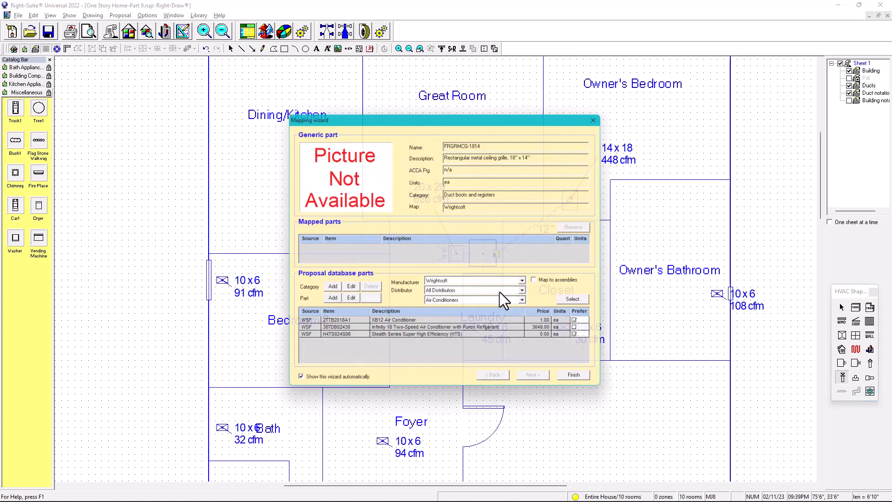
left_click(603, 114)
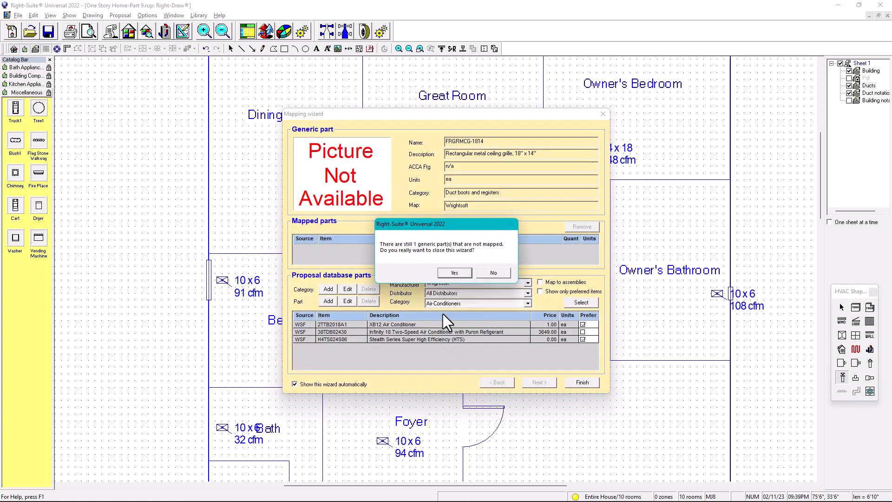
left_click(455, 273)
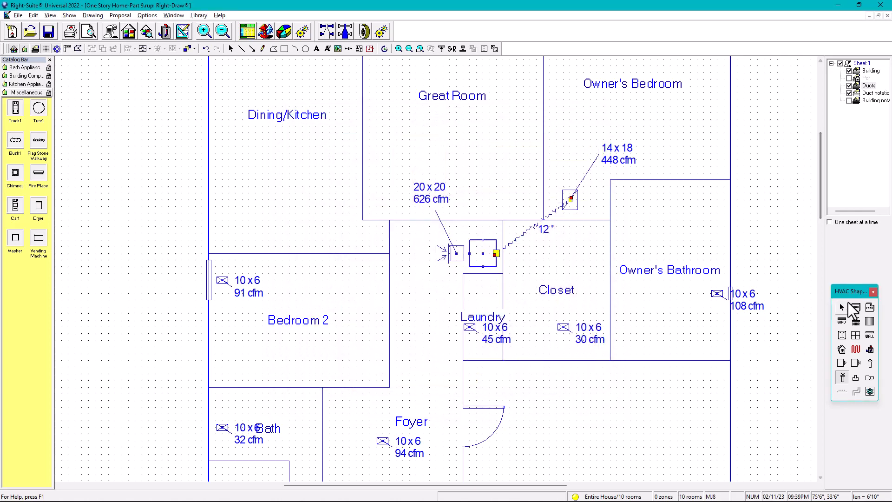
Move the new return duct's size label slightly down, clear of the duct line.
left_click(841, 307)
left_click(545, 232)
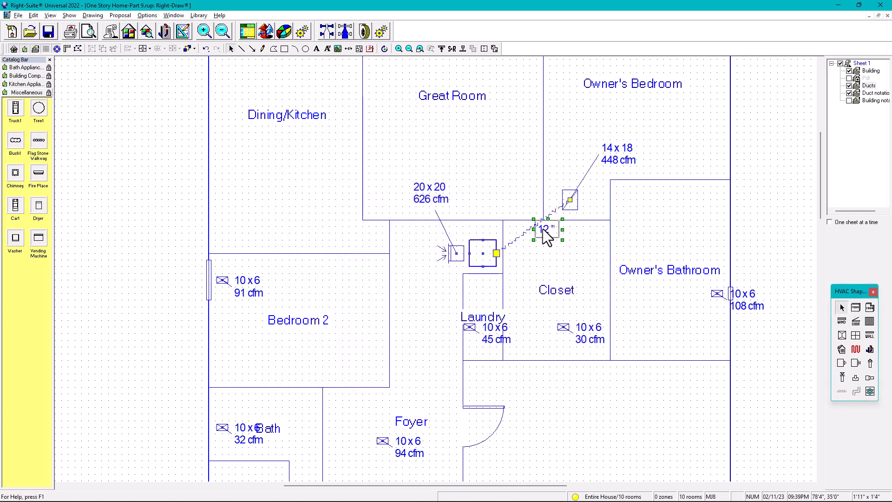
left_click_drag(544, 230, 545, 236)
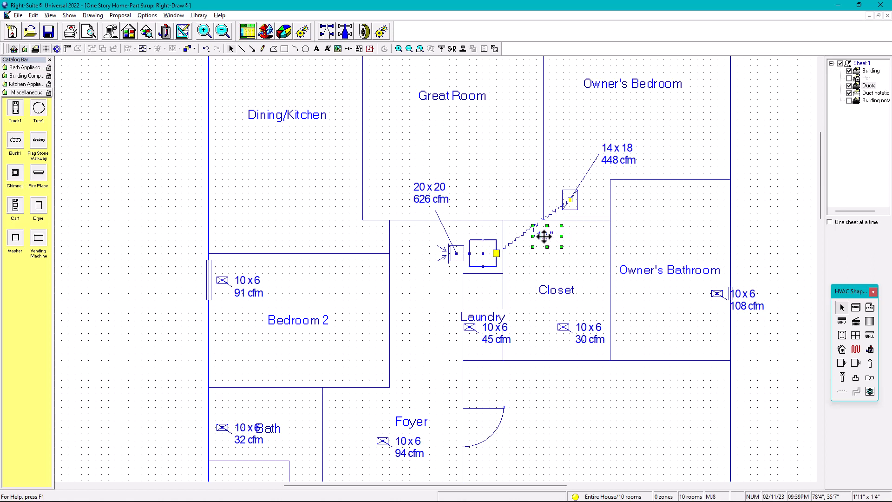
left_click(756, 224)
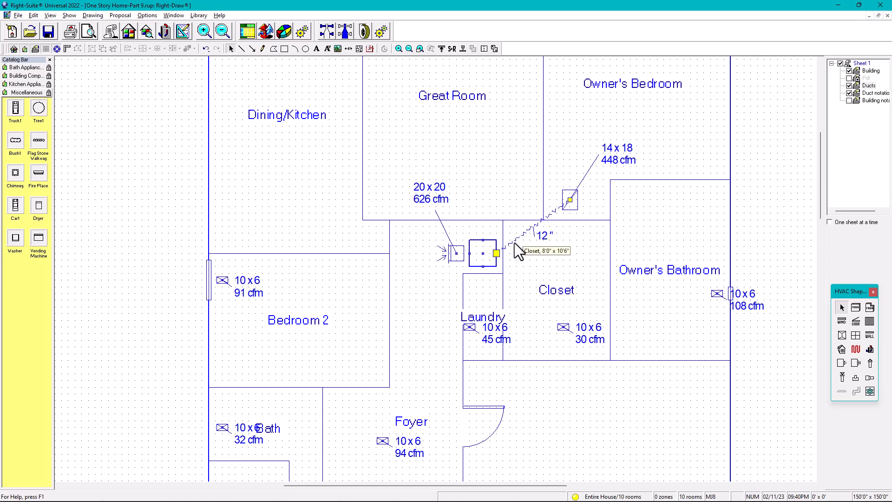
Turn off automatic sizing for the Owner's Bedroom return duct, with its properties moved clear of the duct.
left_click(525, 233)
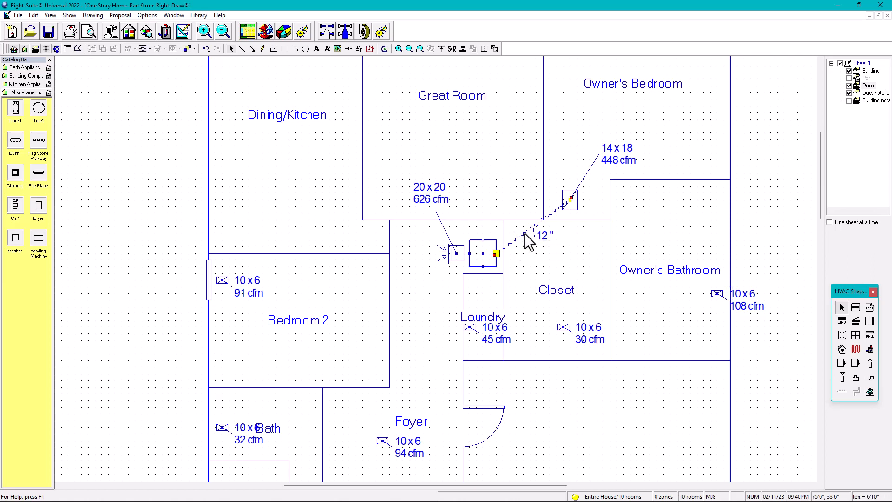
double_click(525, 233)
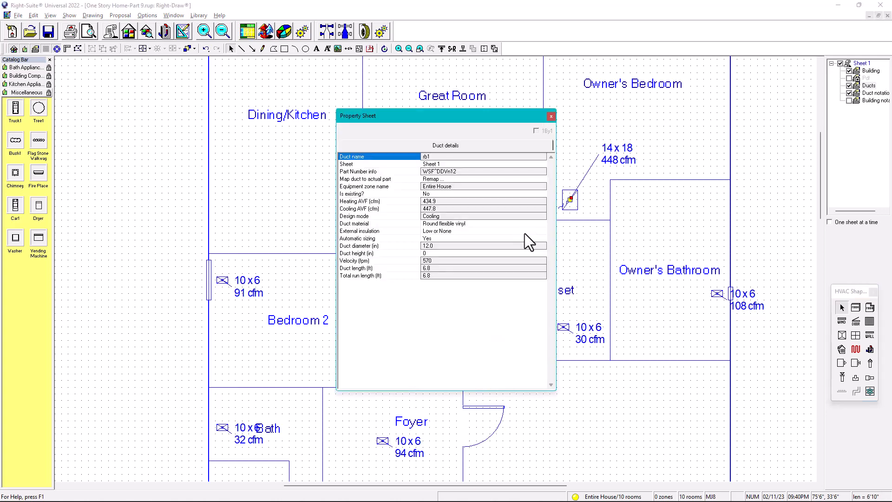
mouse_move(440, 112)
left_mouse_down()
mouse_move(565, 113)
mouse_move(704, 93)
left_mouse_up()
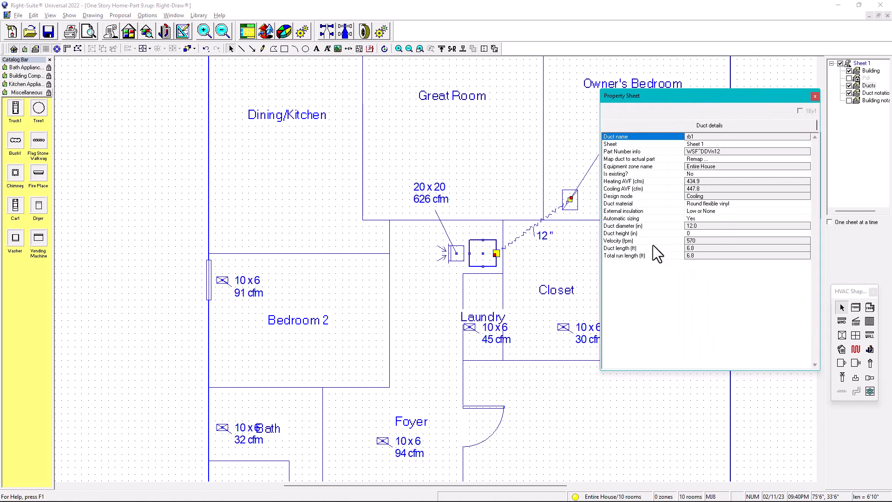
left_click(701, 218)
left_click(701, 219)
left_click(695, 232)
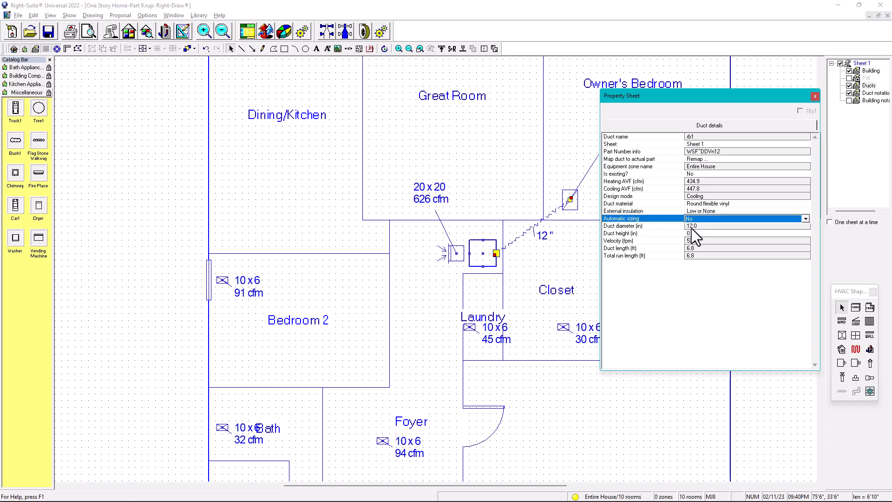
Try a 10-inch diameter for the return duct and compare its velocity with the Manual D velocity table.
left_click(699, 226)
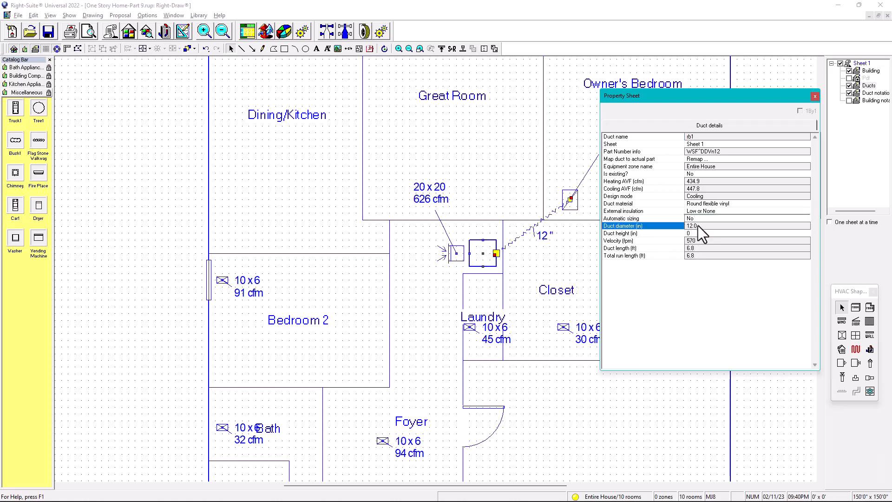
type("10")
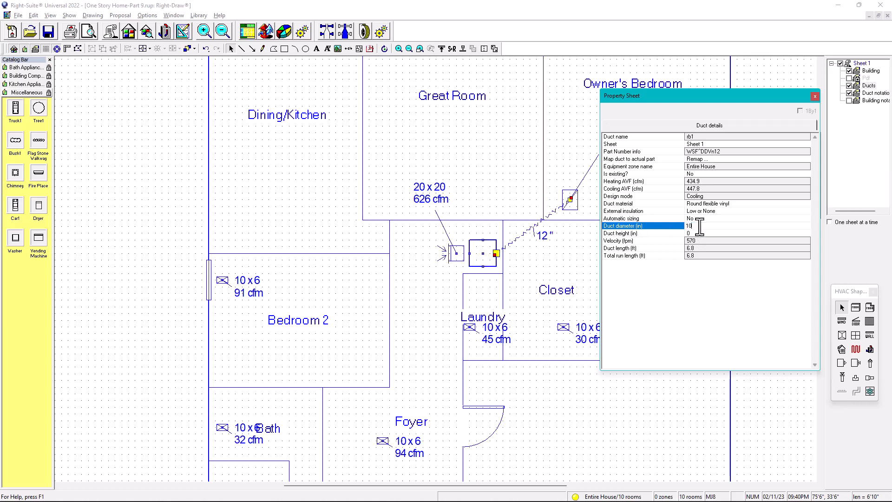
key("Return")
left_click_drag(891, 302, 399, 103)
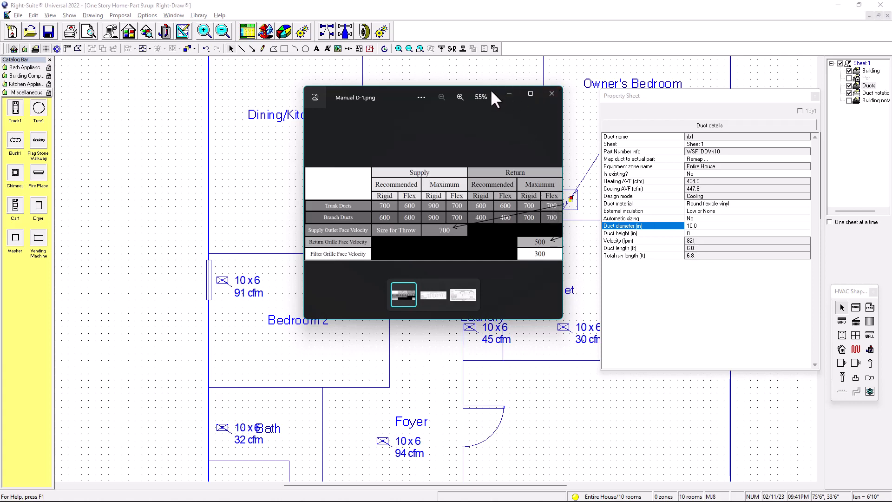
left_click(510, 94)
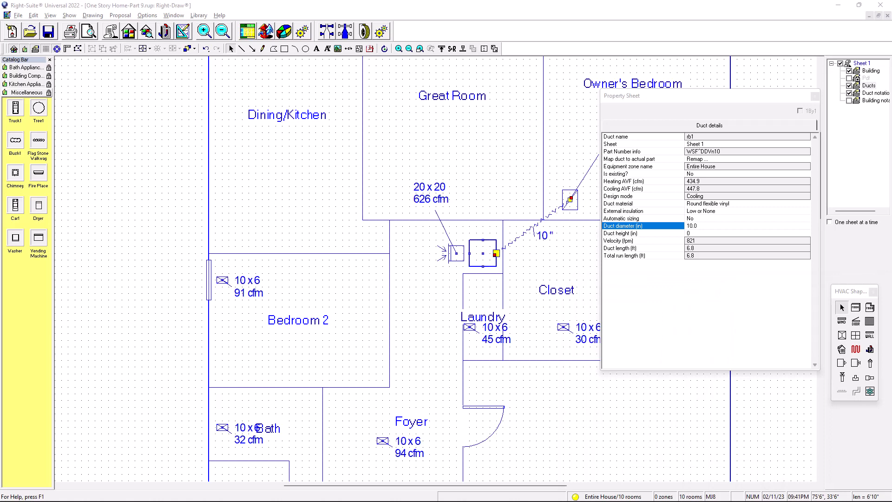
Try diameters of 12 and 14 inches for the return duct to compare the velocities.
left_click(700, 226)
type("12")
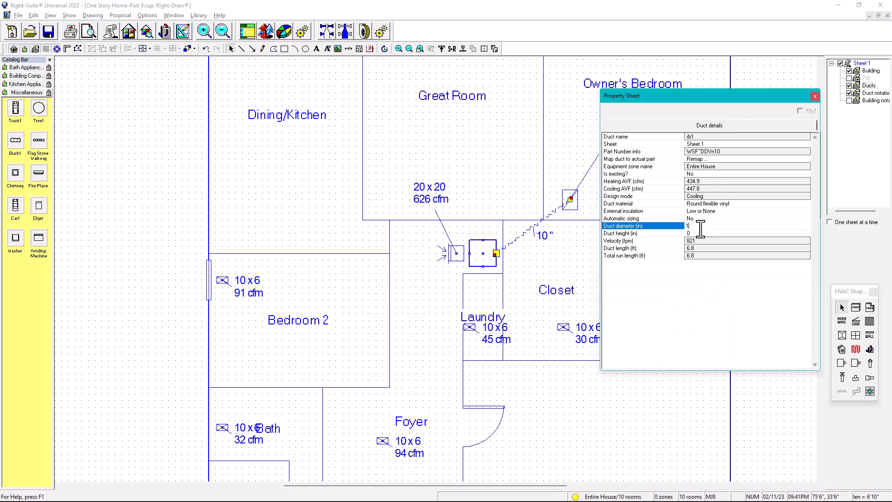
key("Return")
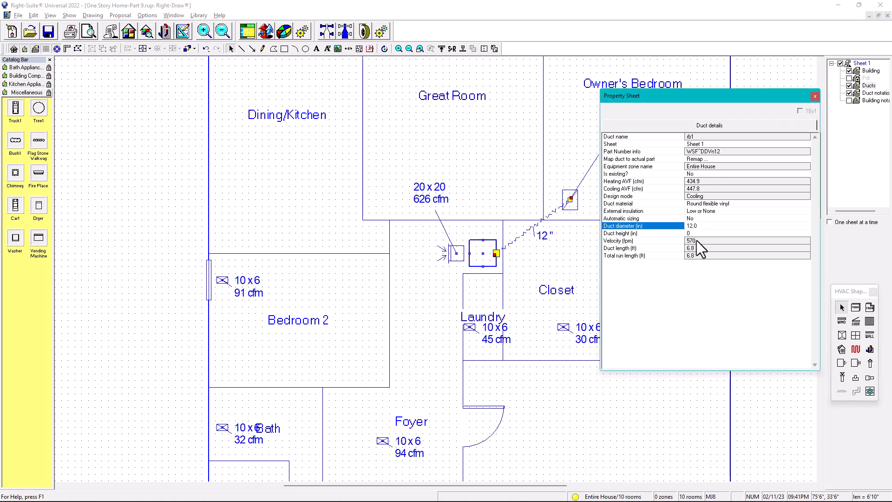
left_click(702, 226)
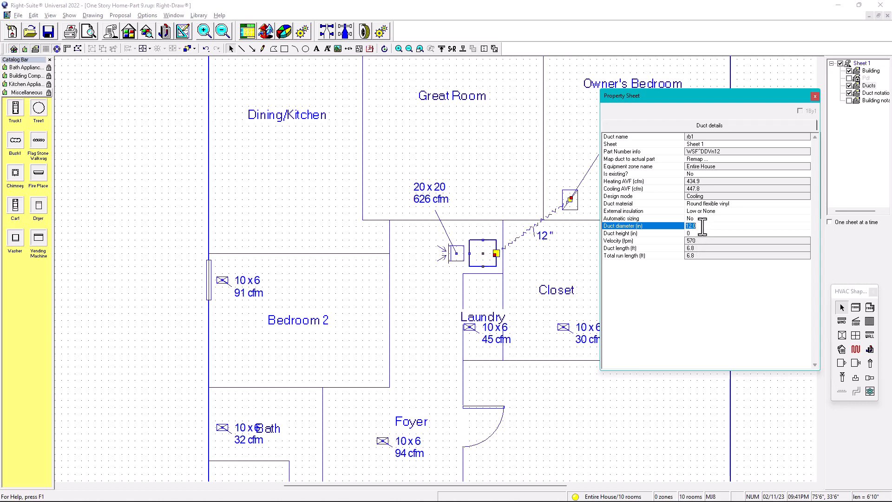
type("14")
key("Return")
Set the Owner's Bedroom return duct's diameter to 12 inches and close its properties.
left_click(701, 227)
type("12")
key("Return")
left_click(815, 96)
Examine the Entire House static pressure, duct lengths and friction rates, and return to the duct drawing.
scroll(604, 232, "down", 1)
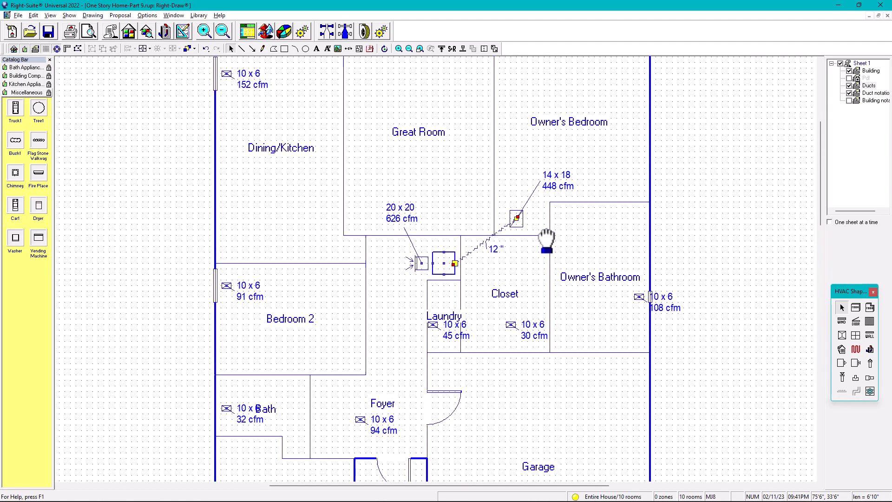
scroll(423, 260, "up", 1)
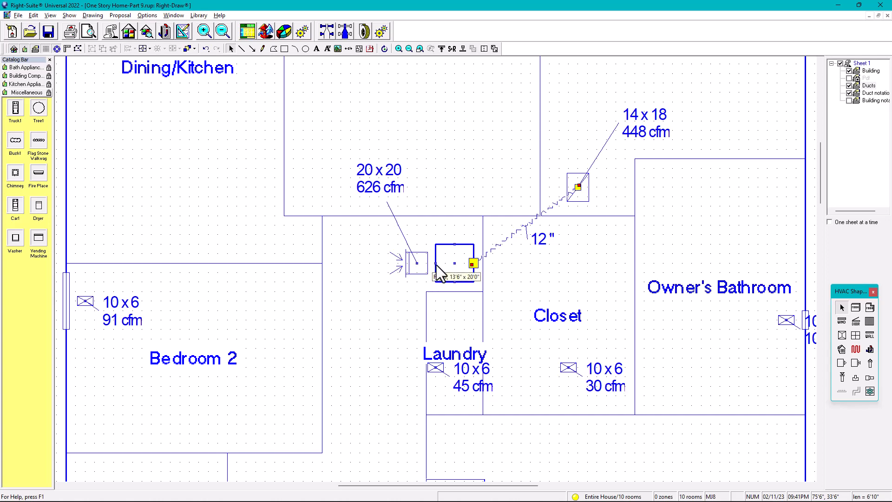
scroll(437, 264, "down", 1)
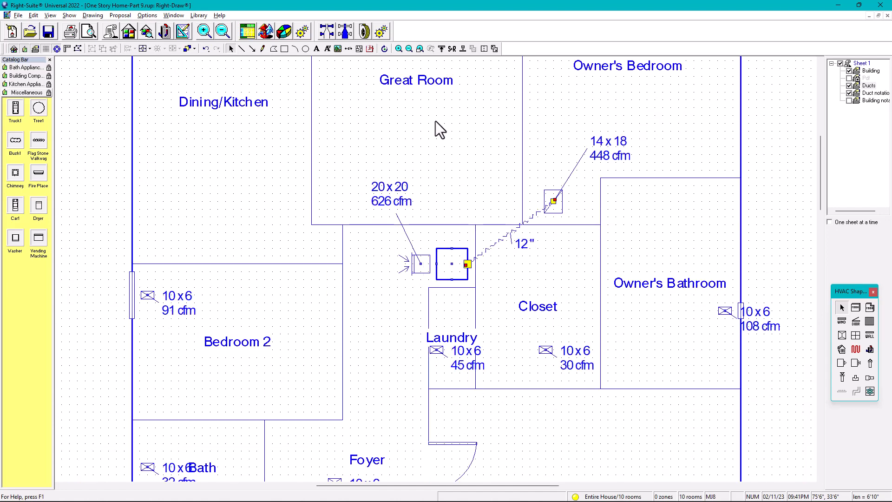
left_click(364, 33)
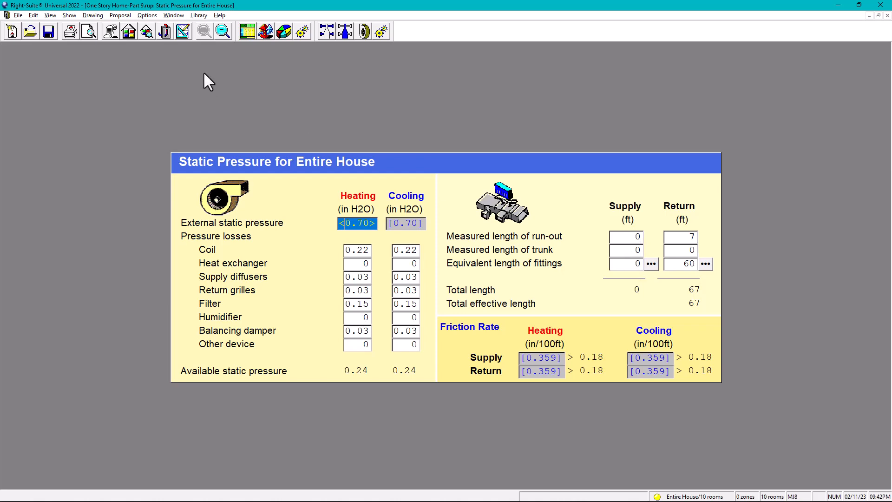
left_click(182, 33)
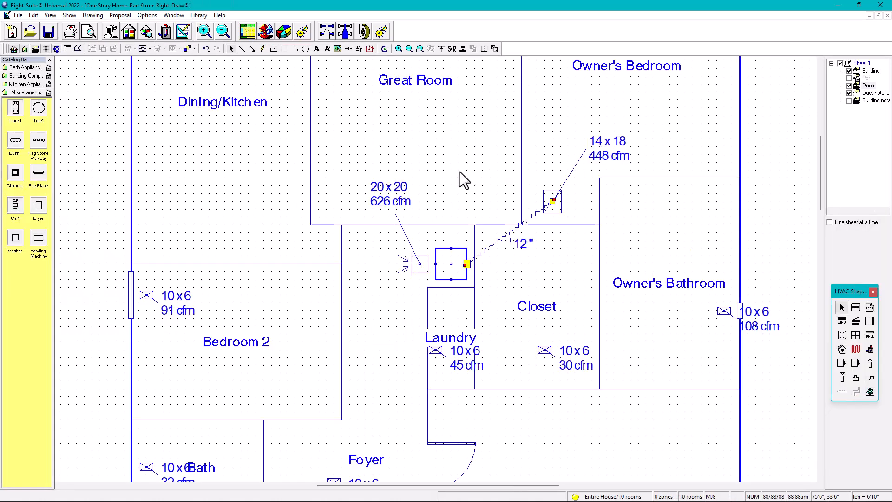
Try "Size, Length" as the drawing's duct notation content, then restore it to Size.
middle_click_drag(690, 190, 530, 232)
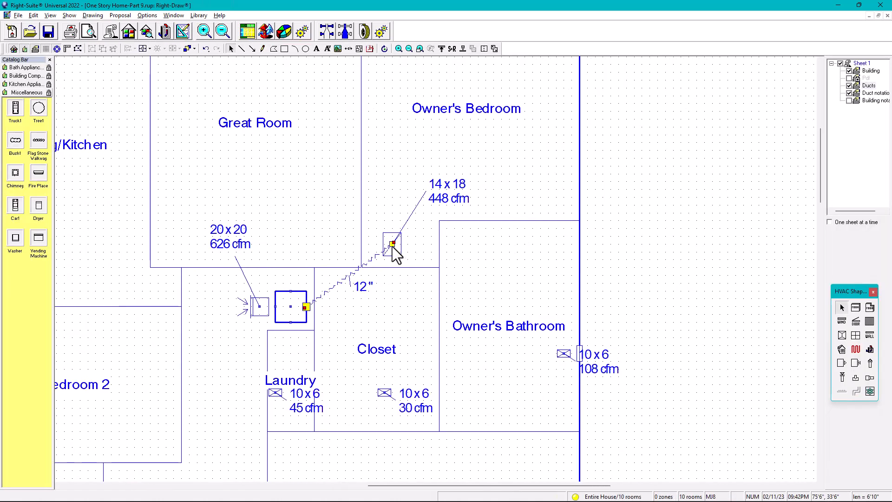
double_click(609, 172)
left_click_drag(433, 116, 673, 98)
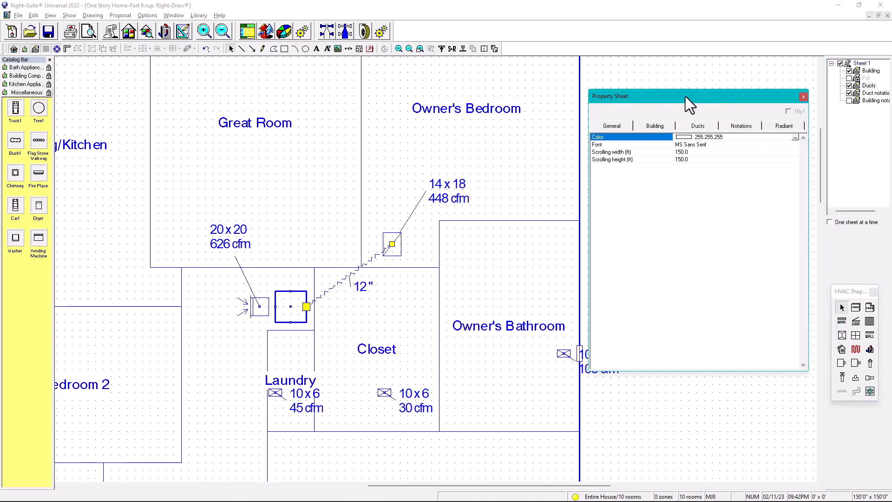
left_click(728, 127)
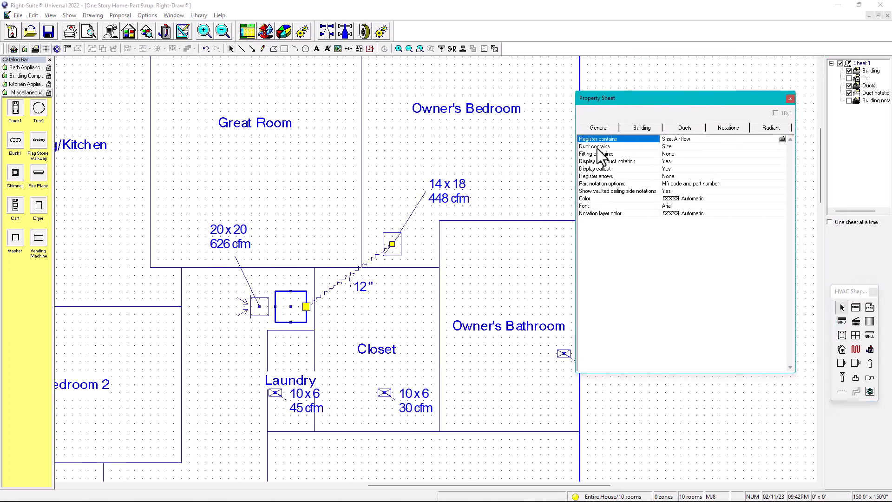
left_click(671, 147)
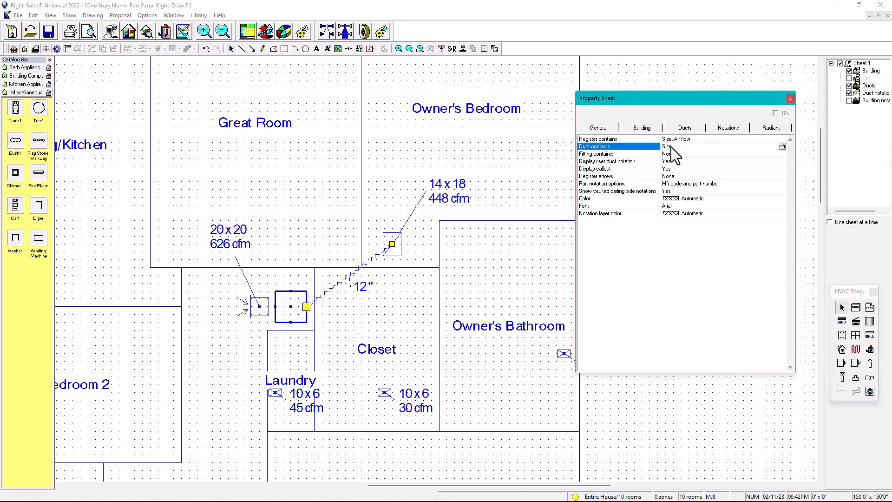
left_click(671, 147)
left_click(675, 161)
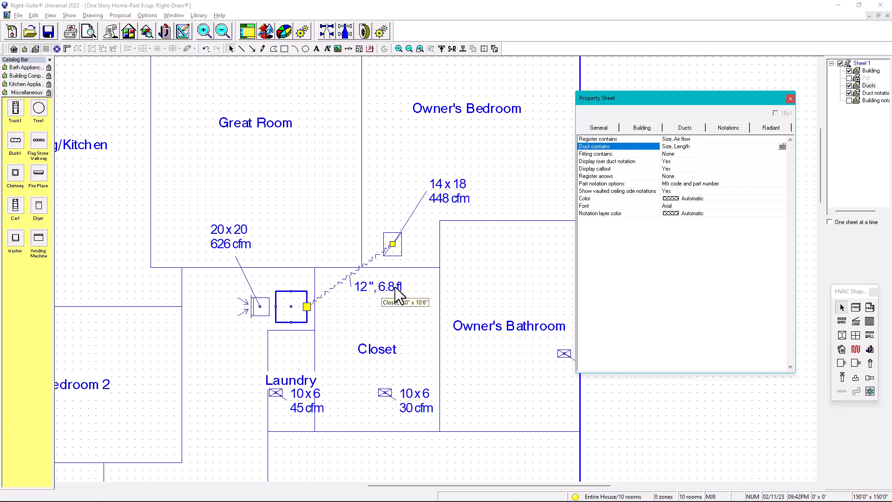
left_click(689, 147)
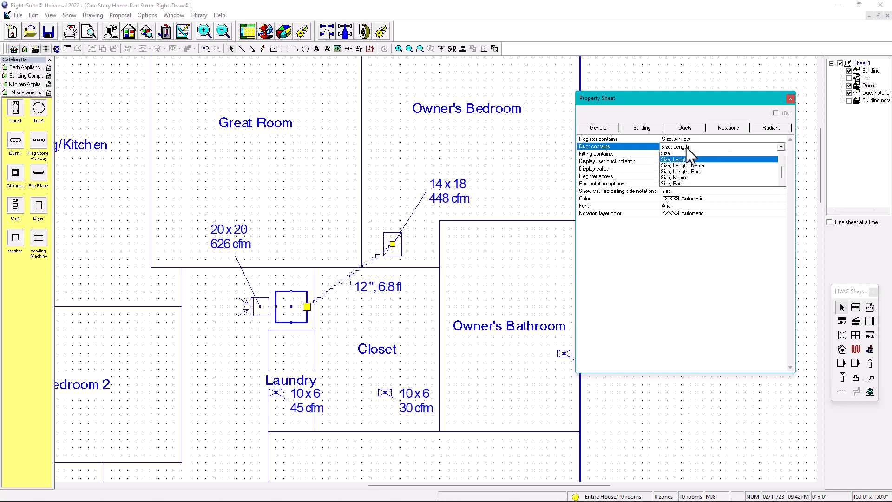
left_click(676, 156)
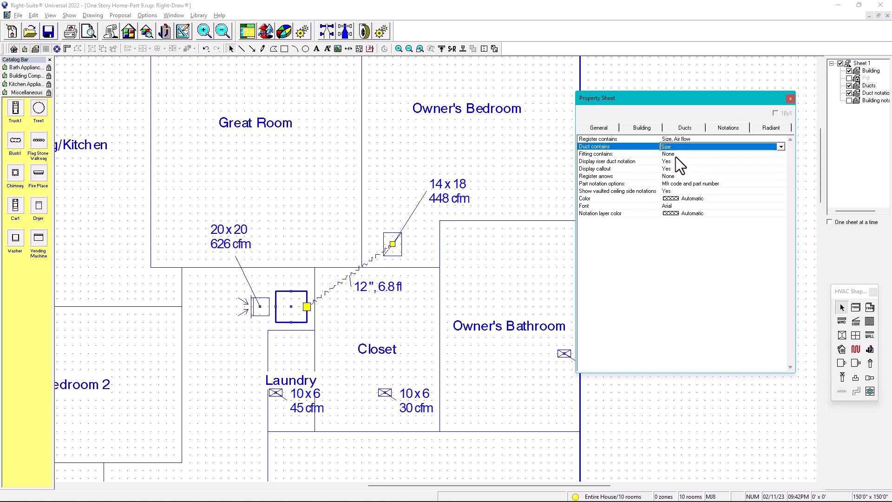
Close the drawing's properties and check the fitting type assigned where the return duct meets the Owner's Bedroom grille.
left_click(790, 99)
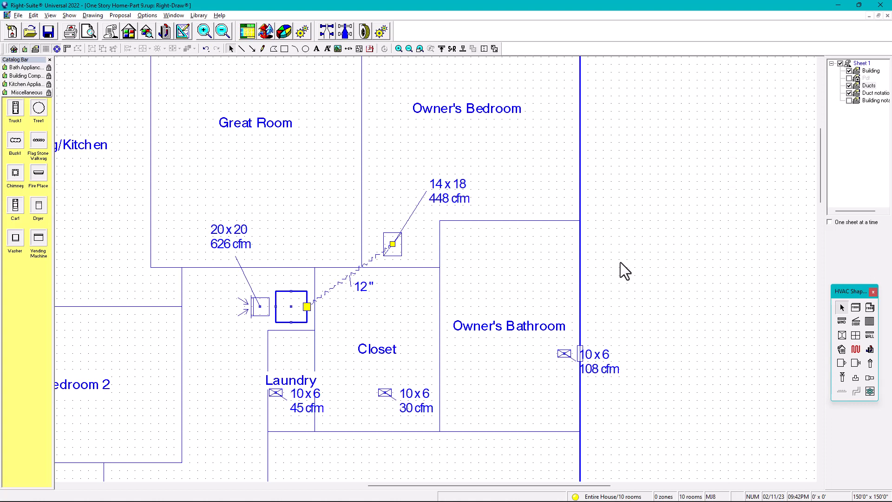
left_click(392, 244)
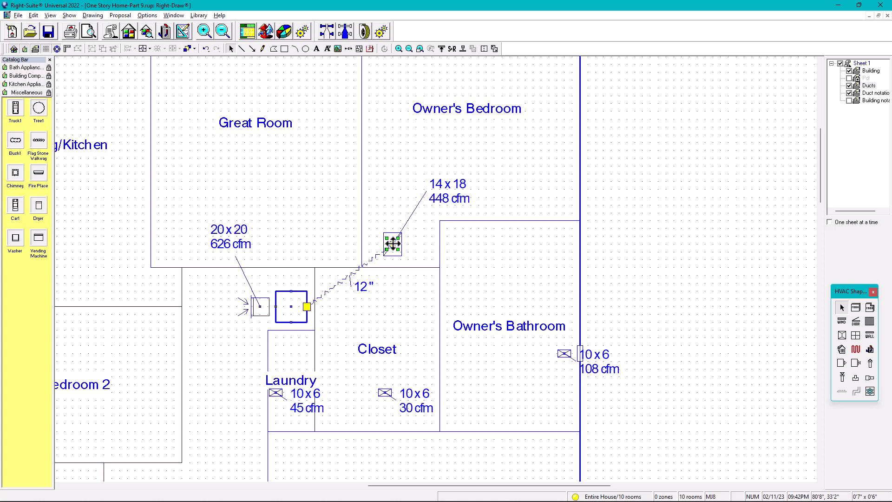
double_click(392, 244)
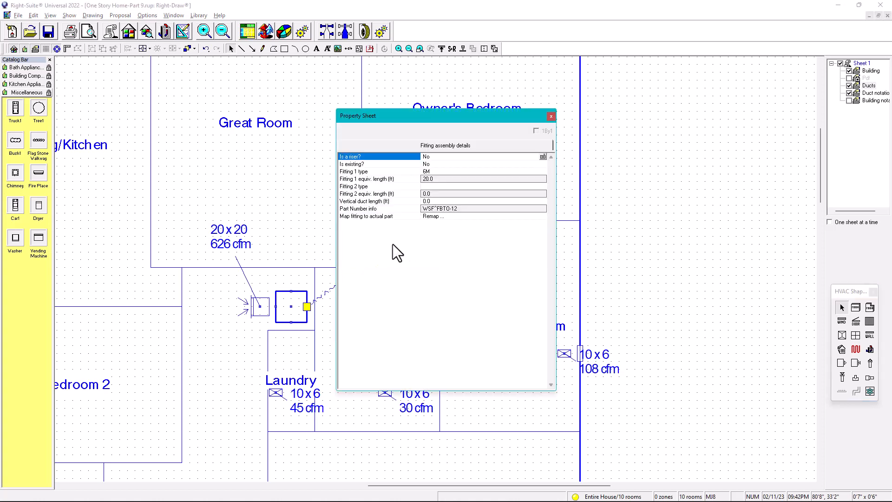
left_click_drag(444, 109, 592, 112)
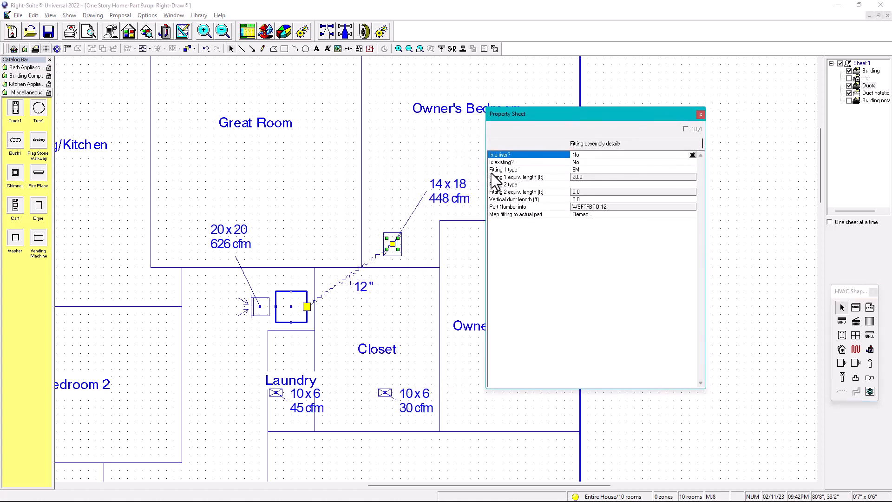
left_click(580, 170)
left_click(581, 172)
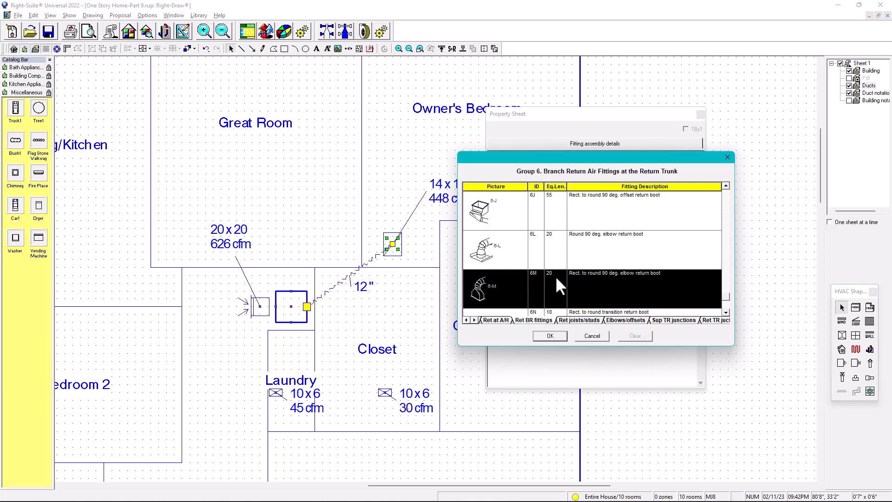
left_click(551, 336)
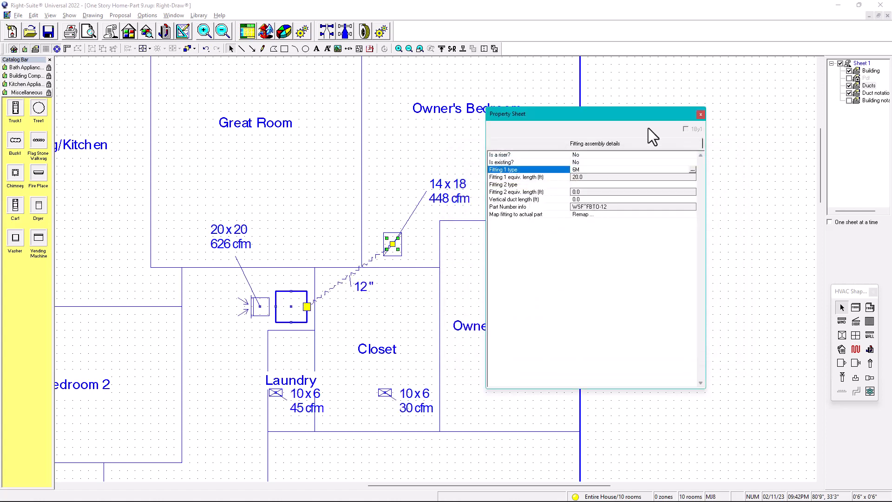
left_click(700, 115)
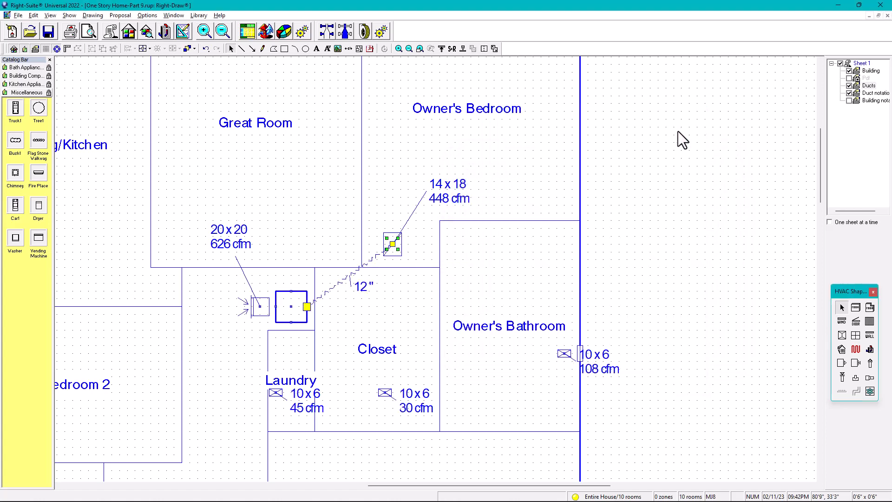
Check the return air fitting type assigned where the 12-inch return duct meets the air handler.
double_click(308, 305)
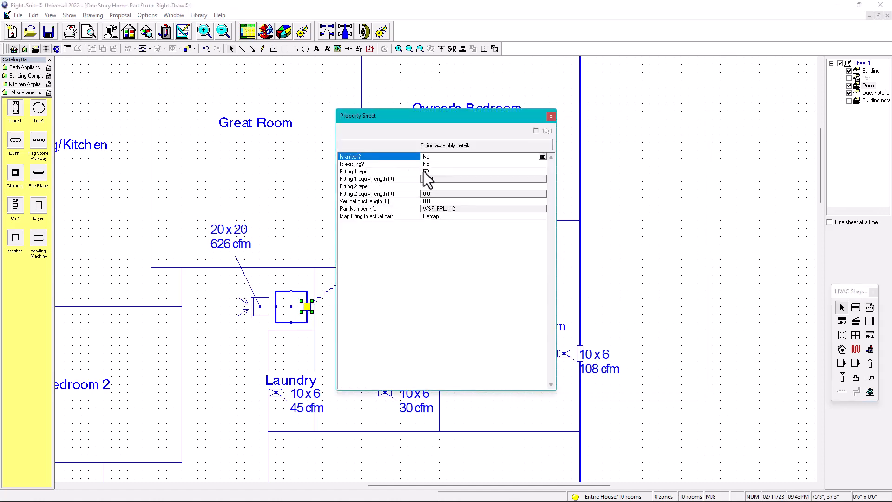
left_click(433, 171)
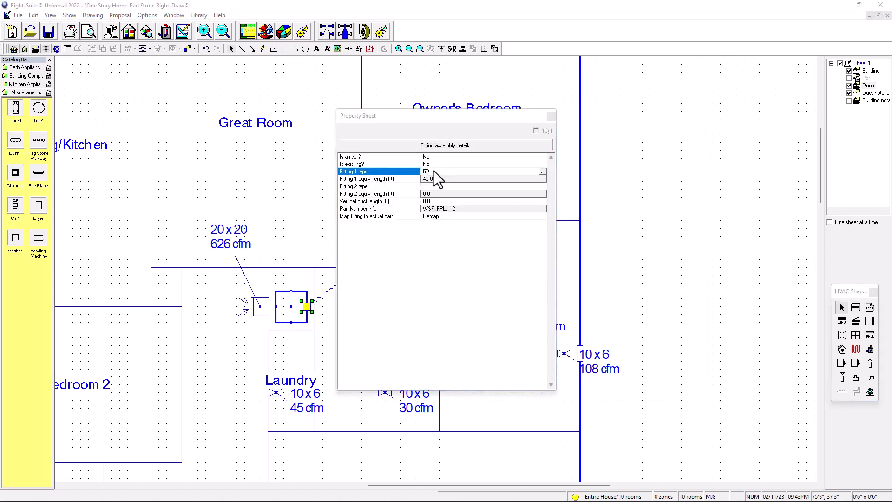
left_click(434, 171)
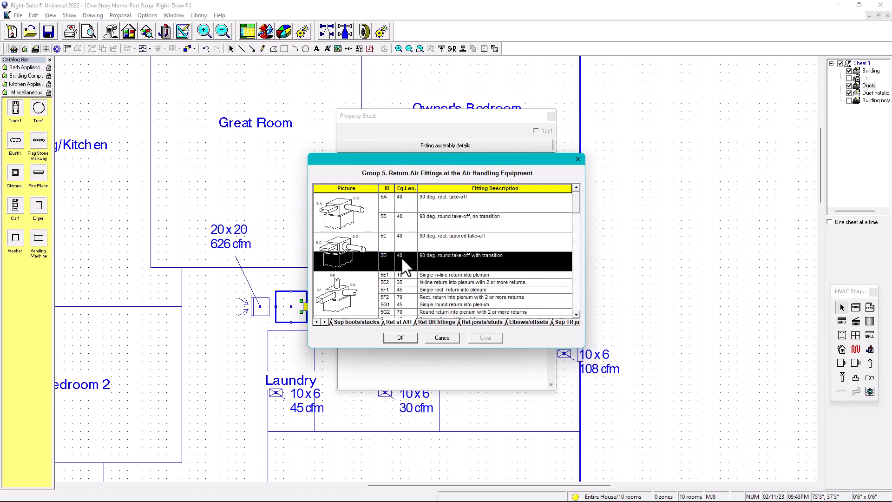
left_click(401, 338)
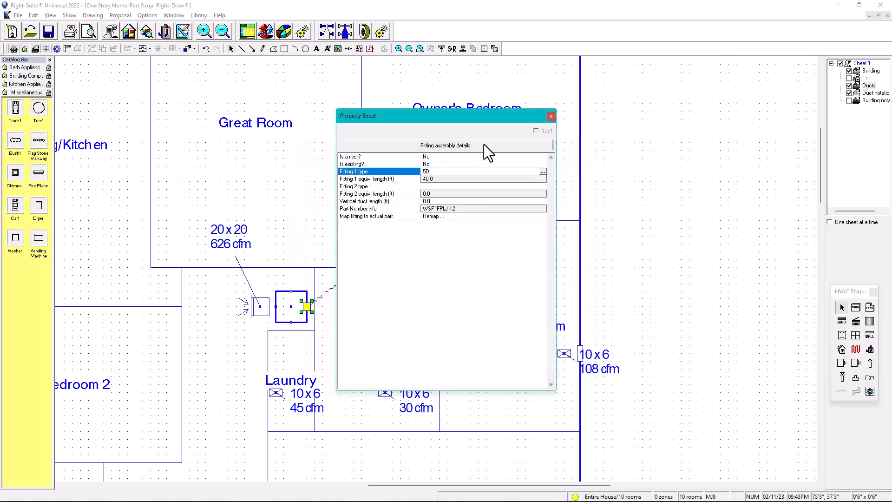
left_click(551, 116)
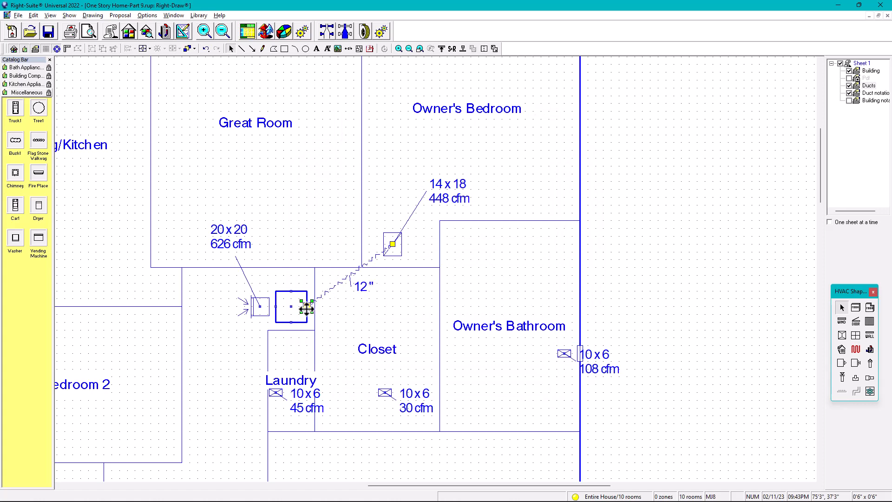
Examine the breakdown of the return fittings' equivalent length in the Entire House static pressure, and return to the duct drawing.
left_click(381, 32)
left_click(364, 30)
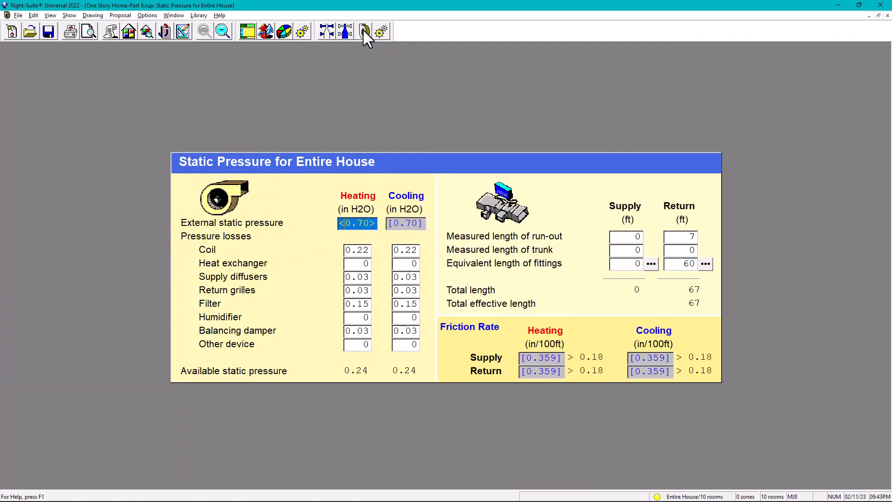
left_click(688, 264)
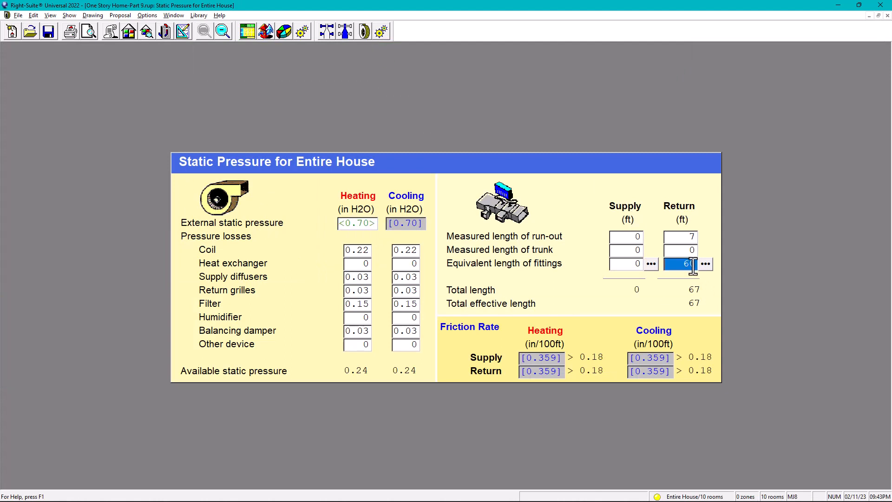
left_click(706, 264)
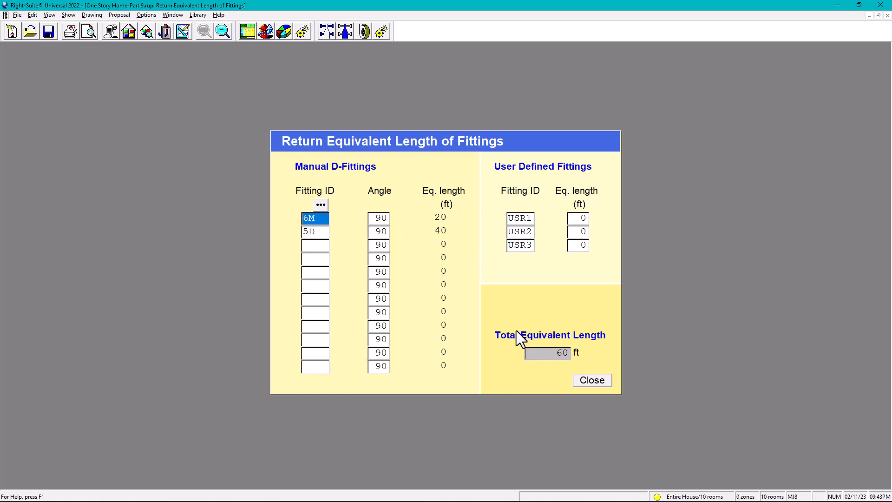
left_click(595, 381)
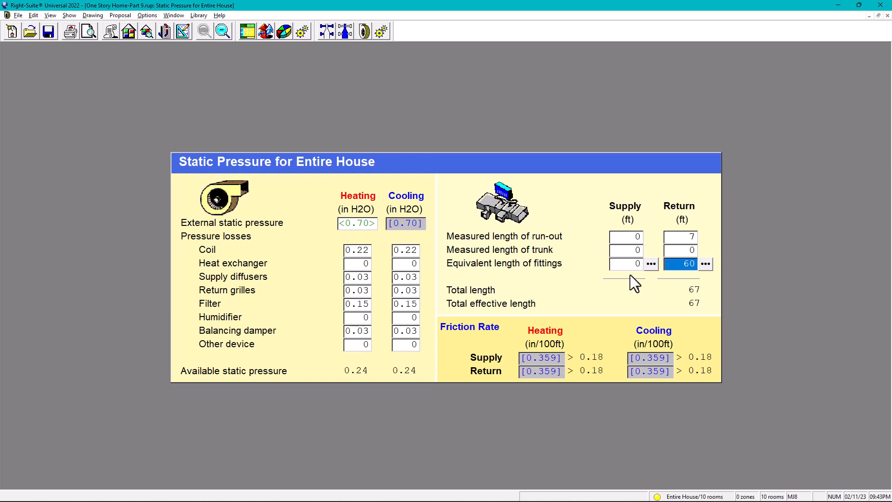
left_click(183, 31)
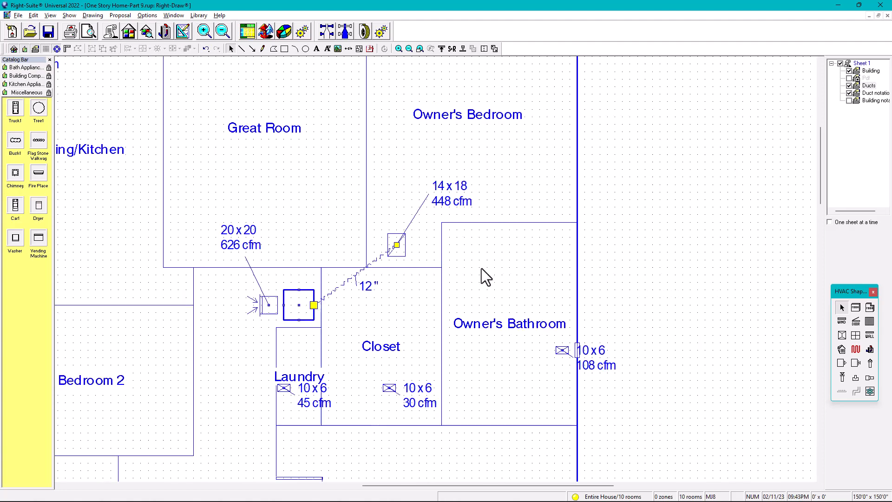
scroll(481, 269, "down", 3)
scroll(481, 255, "up", 1)
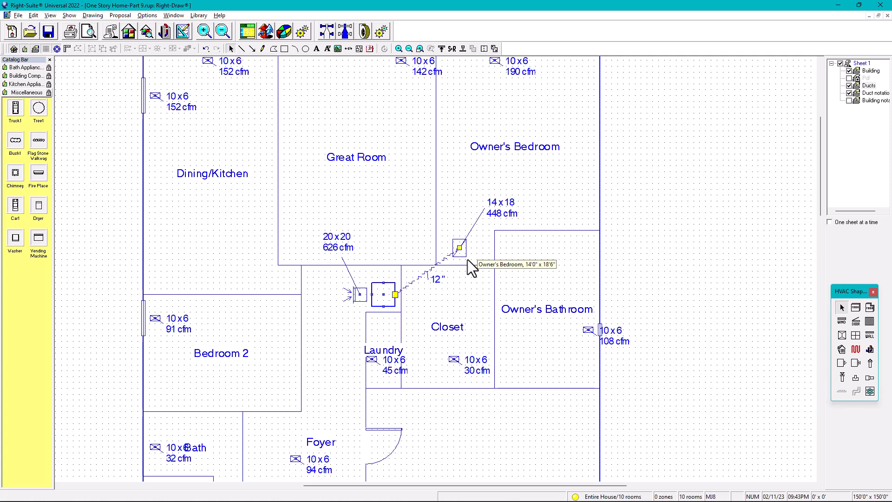
scroll(468, 260, "down", 1)
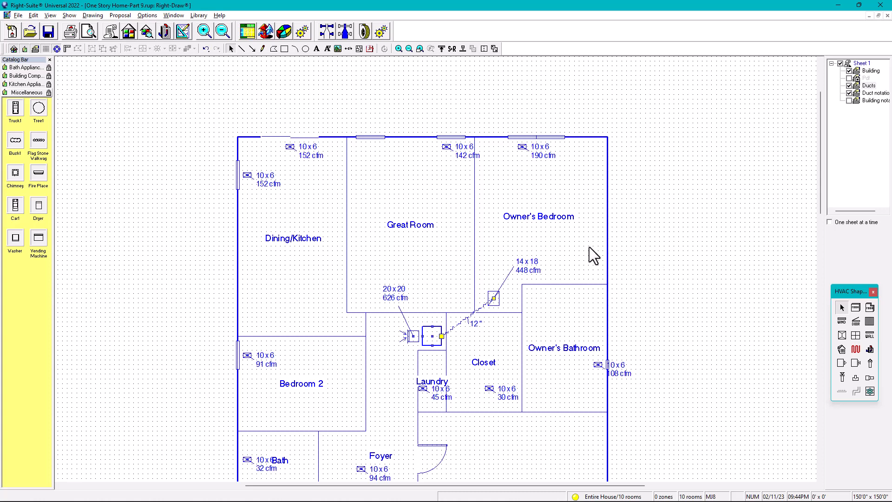
mouse_move(590, 247)
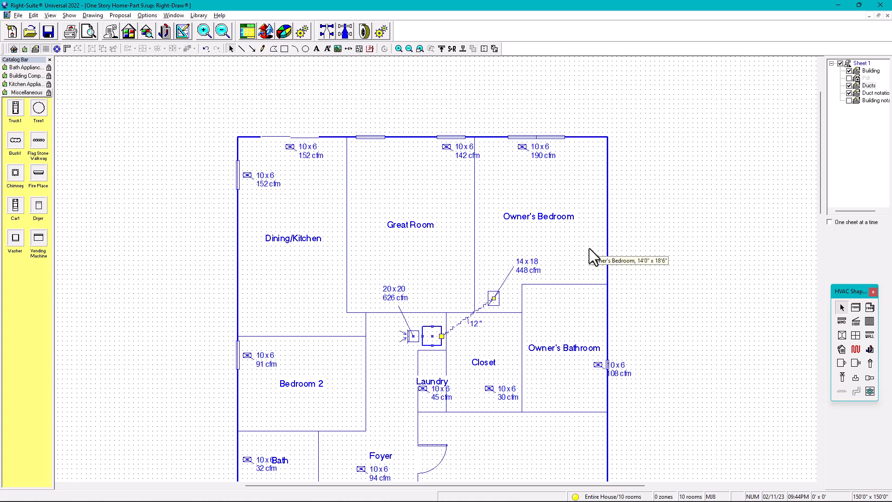